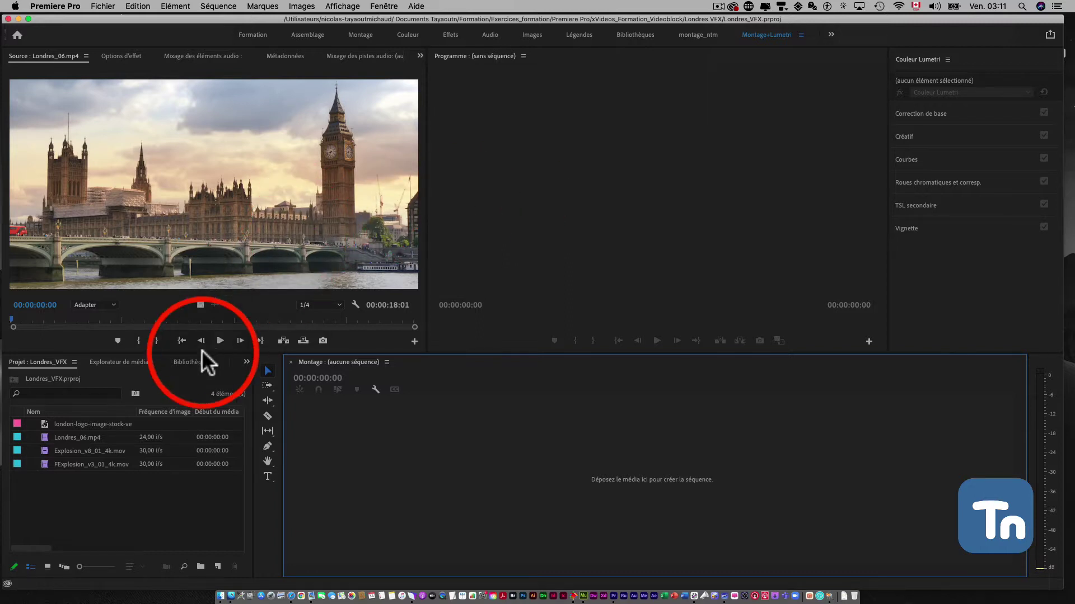
Preview the London logo image, then load Londres_06.mp4 for preview and resize the monitors.
{"action": "left_click", "coordinate": [42, 423]}
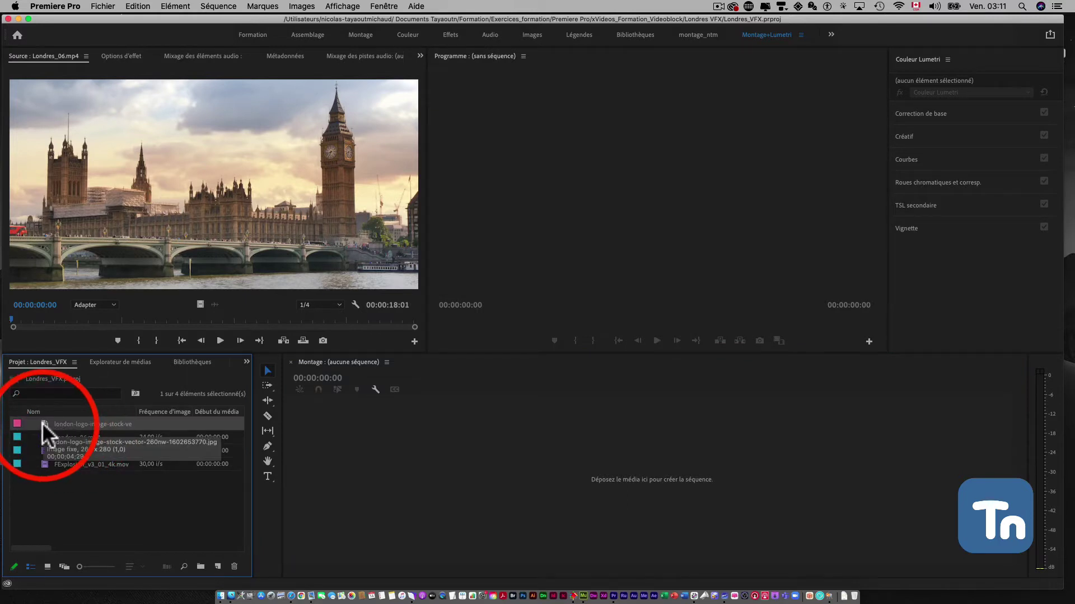
{"action": "double_click", "coordinate": [42, 422]}
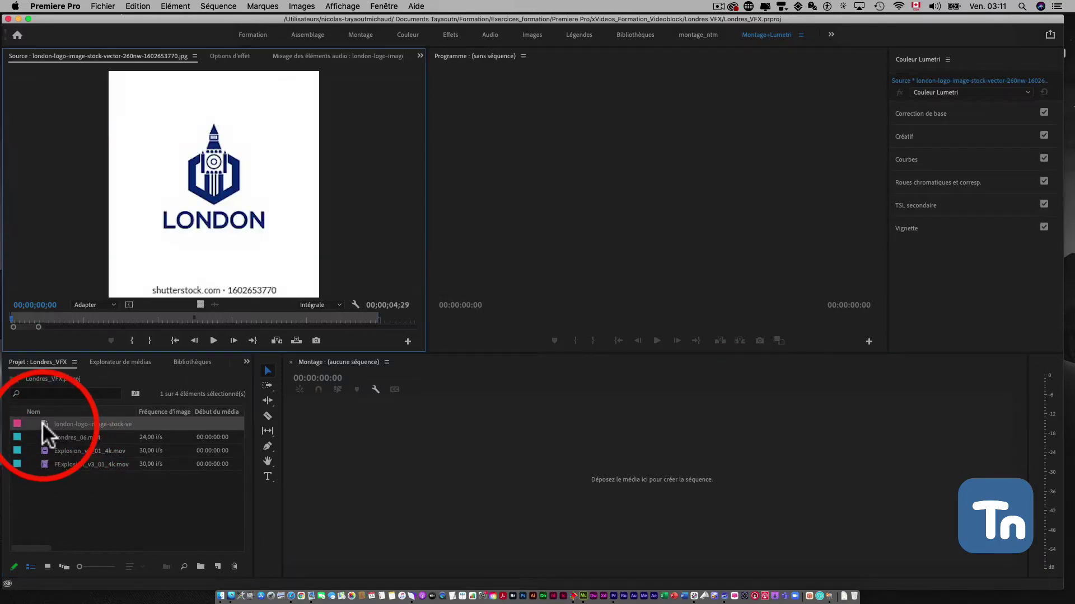
{"action": "double_click", "coordinate": [45, 437]}
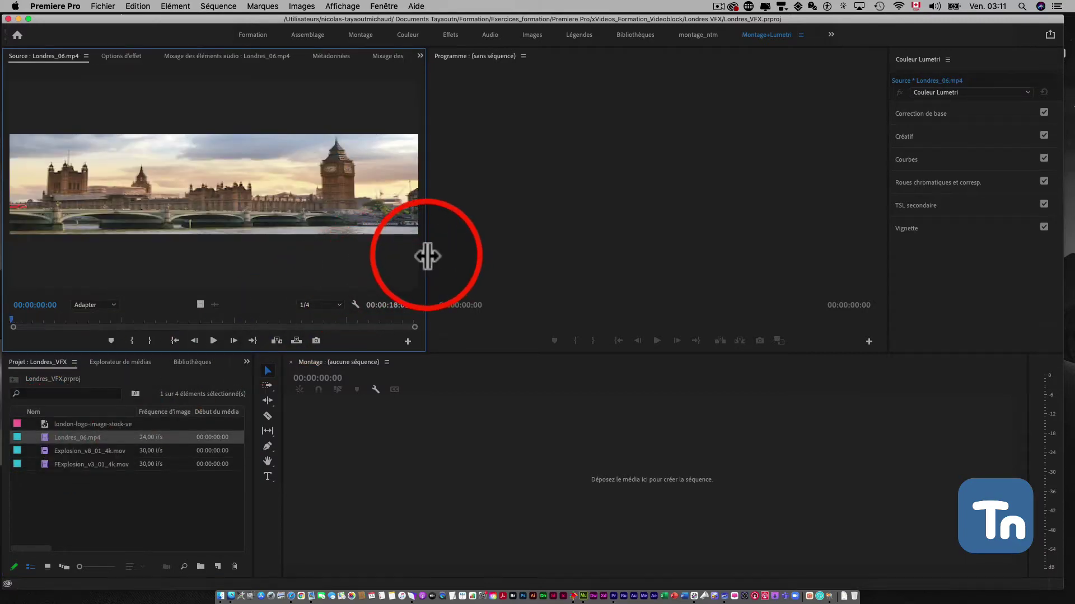
{"action": "left_click_drag", "start_coordinate": [427, 256], "coordinate": [425, 255]}
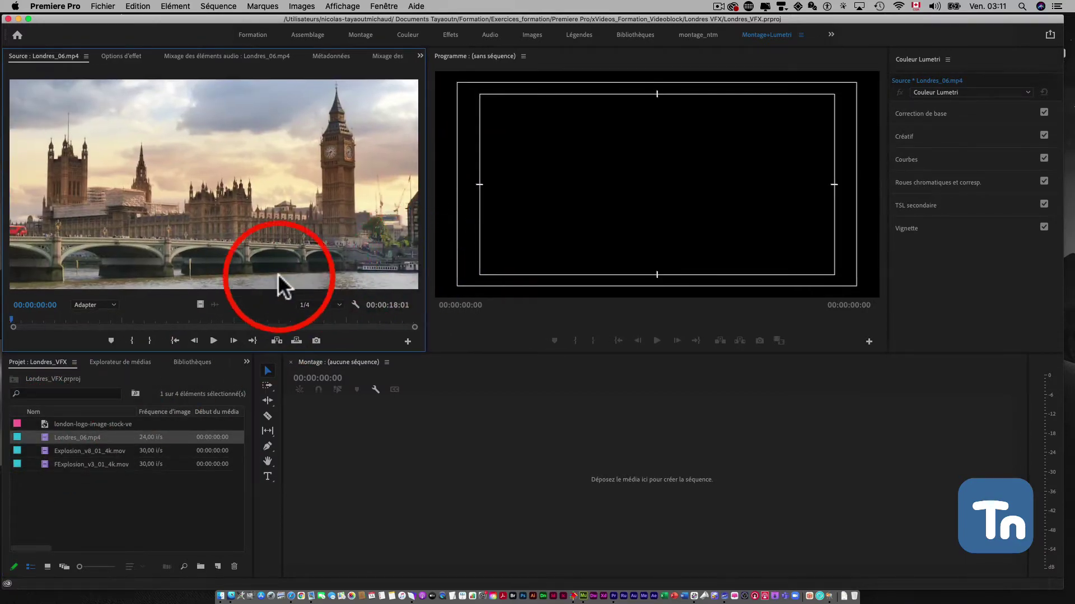
Select and deselect the Explosion_v8_01_4k.mov clip, then pick up Londres_06.mp4 to build a sequence.
{"action": "left_click", "coordinate": [46, 451]}
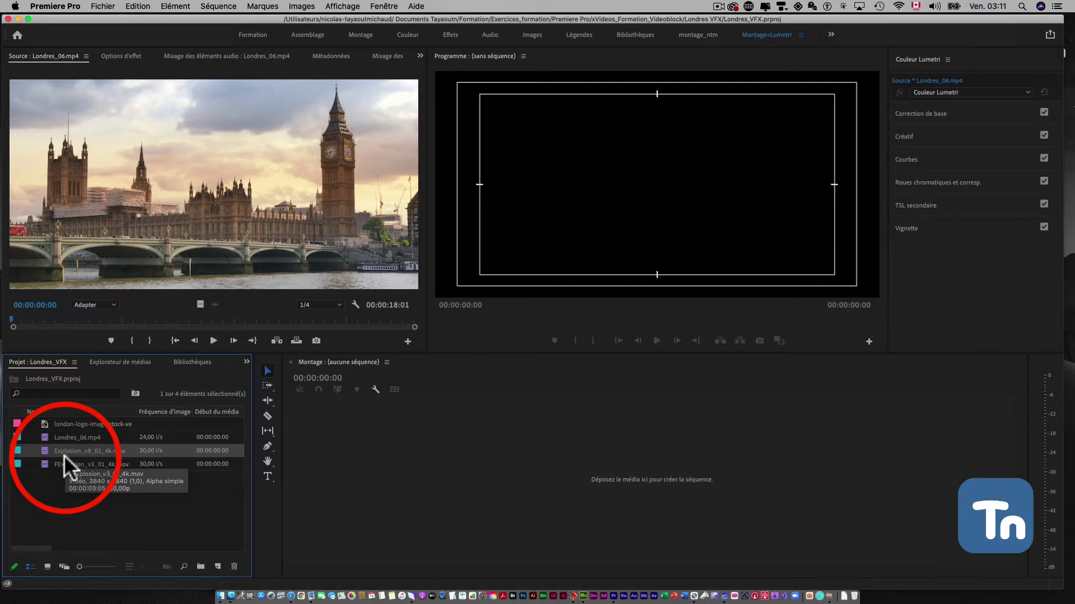
{"action": "left_click", "coordinate": [48, 499]}
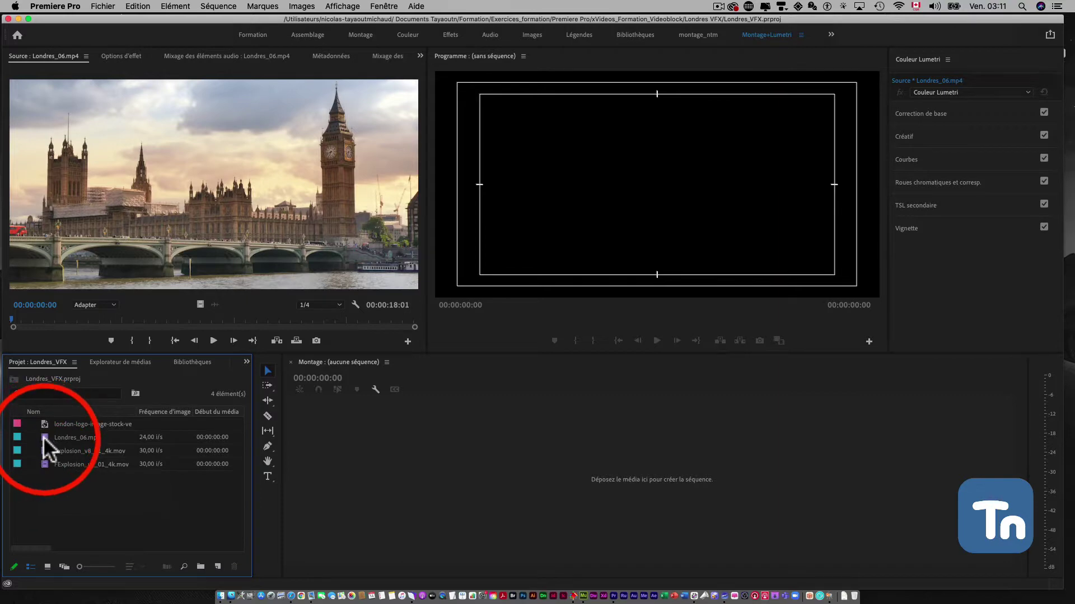
{"action": "mouse_move", "coordinate": [42, 437]}
{"action": "left_mouse_down"}
{"action": "mouse_move", "coordinate": [195, 539]}
{"action": "mouse_move", "coordinate": [218, 568]}
{"action": "left_mouse_up"}
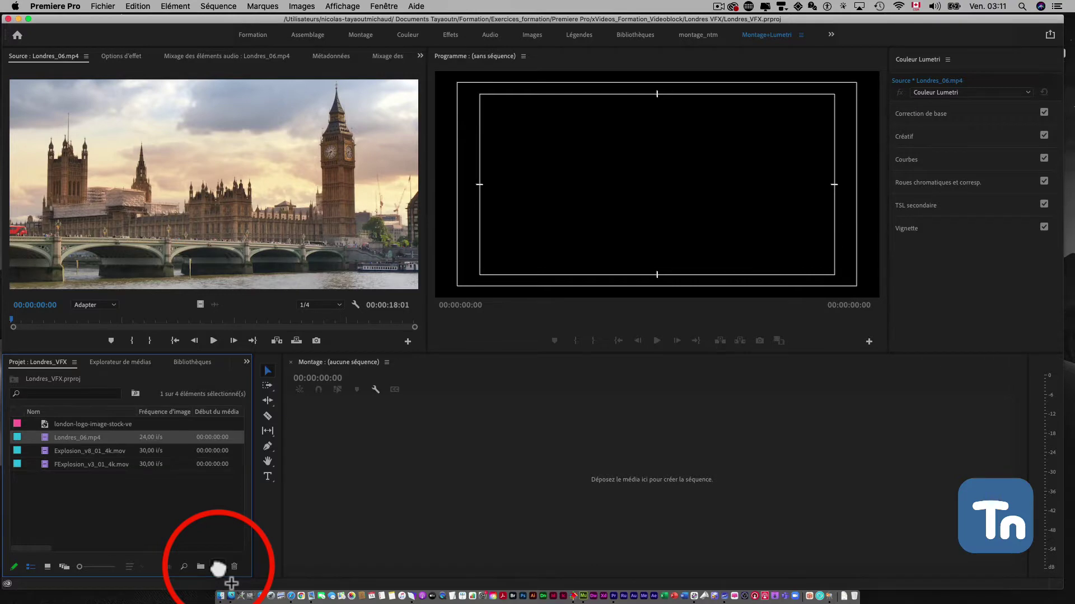
Create a sequence from Londres_06.mp4 and rename it from Londres_06 to Londres_VFX.
{"action": "left_click_drag", "start_coordinate": [218, 568], "coordinate": [217, 563]}
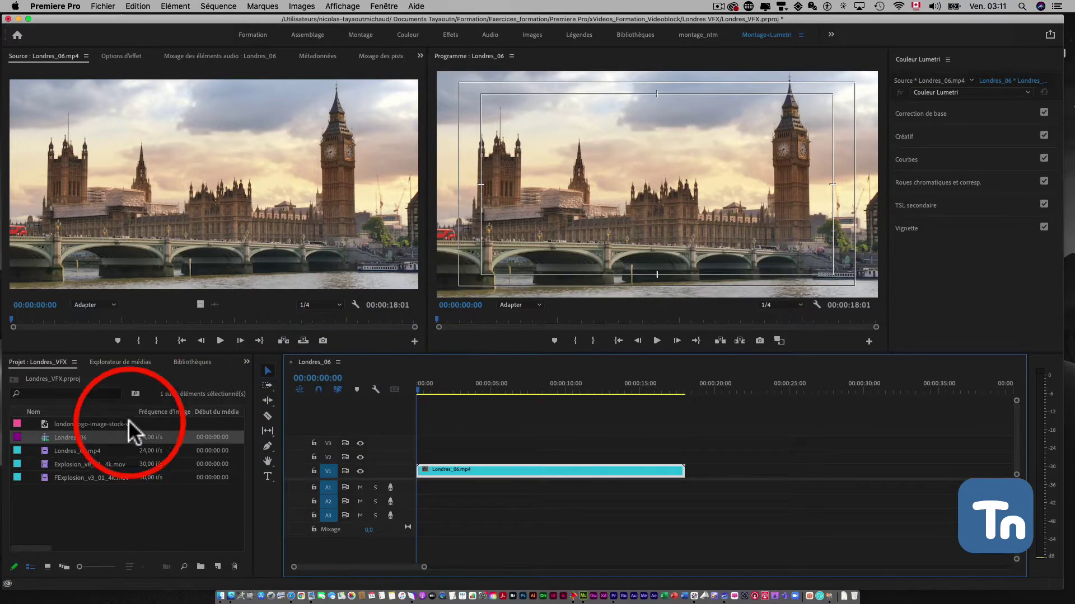
{"action": "left_click", "coordinate": [63, 438]}
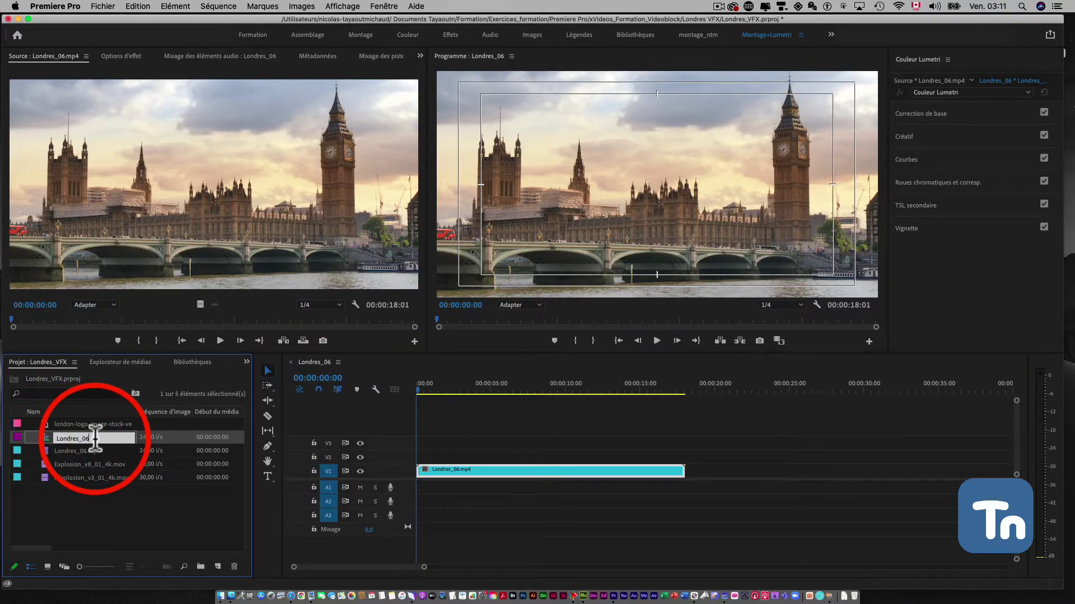
{"action": "key", "text": "BackSpace"}
{"action": "key", "text": "BackSpace"}
{"action": "key", "text": "BackSpace"}
{"action": "type", "text": "_V"}
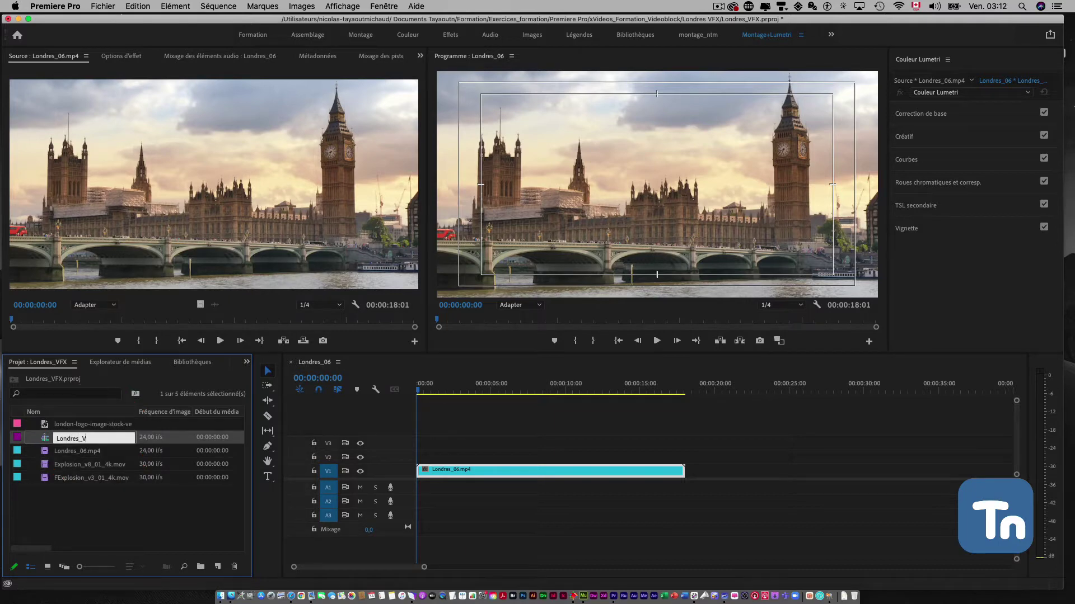
{"action": "type", "text": "FX"}
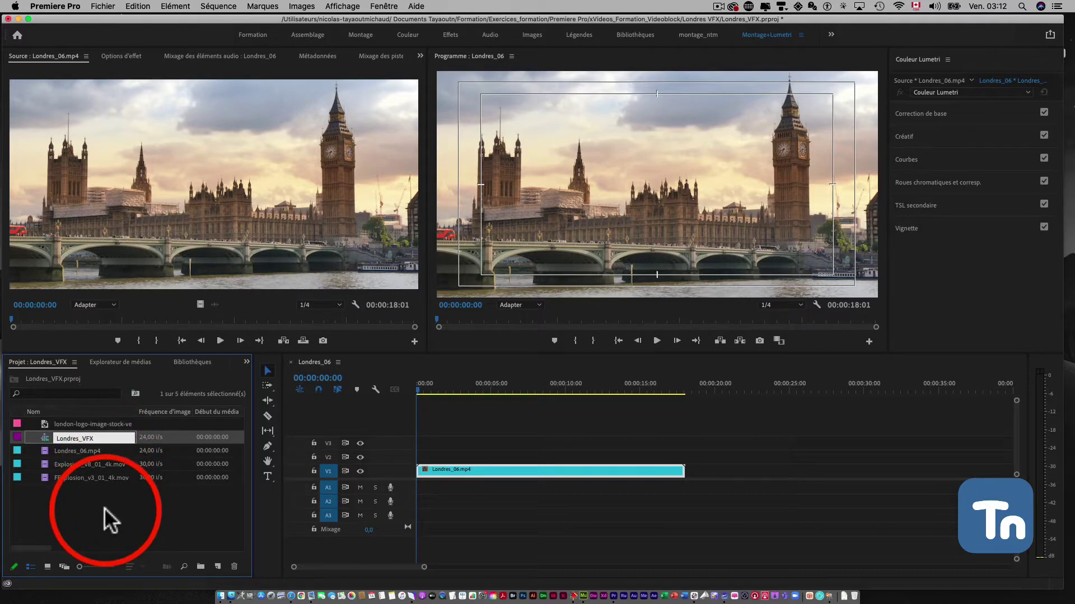
{"action": "left_click", "coordinate": [104, 510]}
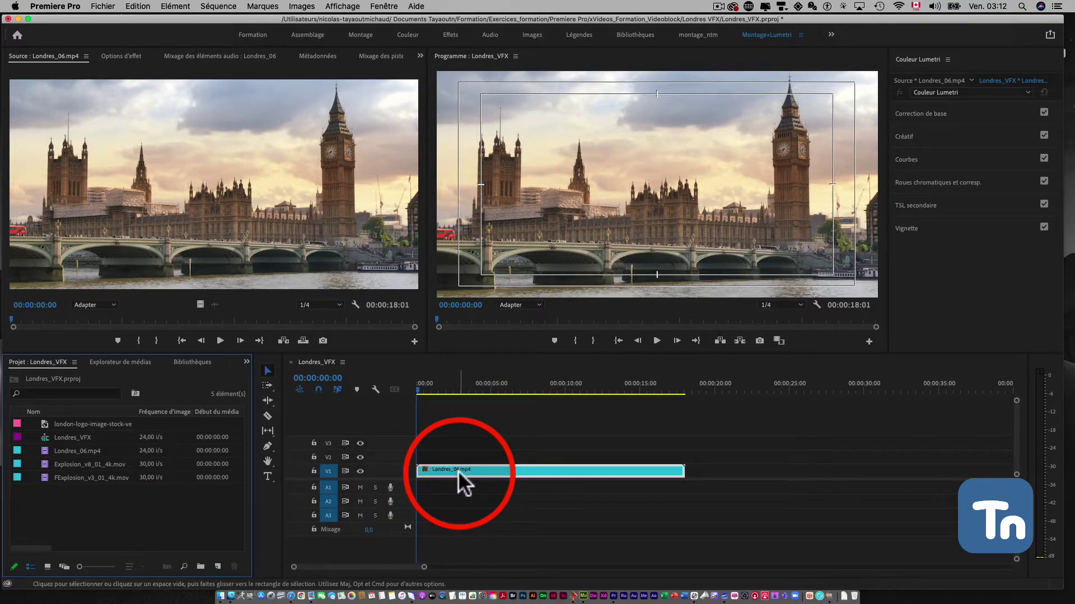
{"action": "mouse_move", "coordinate": [458, 471]}
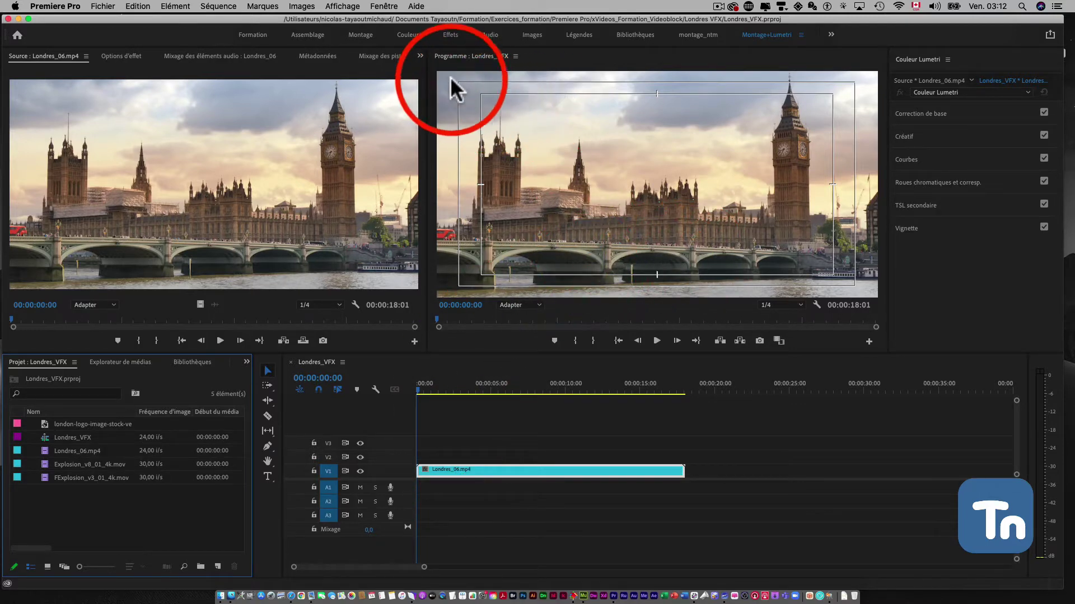
{"action": "right_click", "coordinate": [663, 172]}
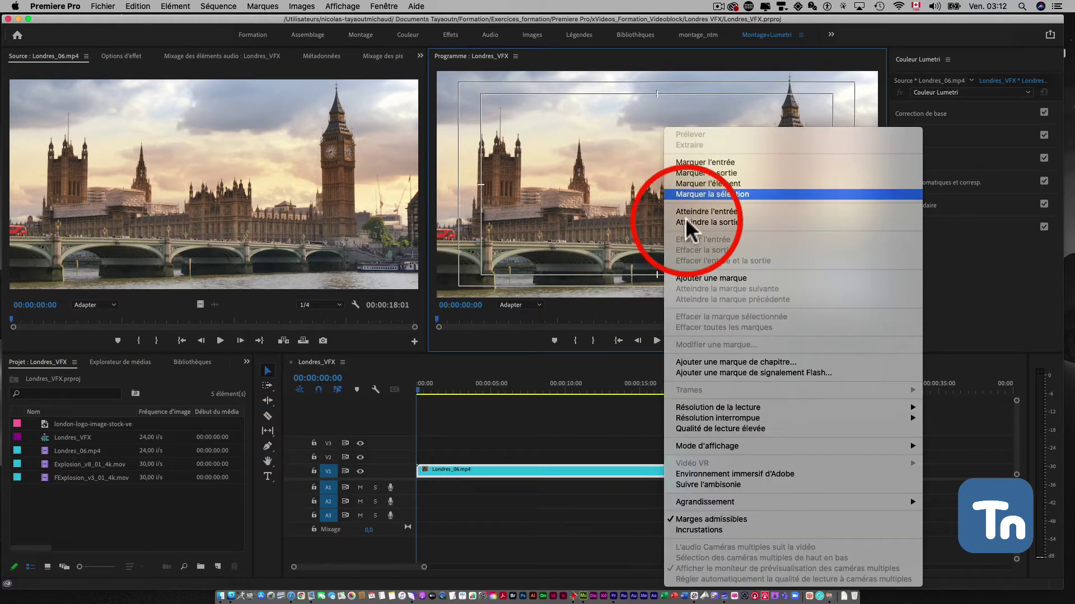
{"action": "left_click", "coordinate": [728, 520]}
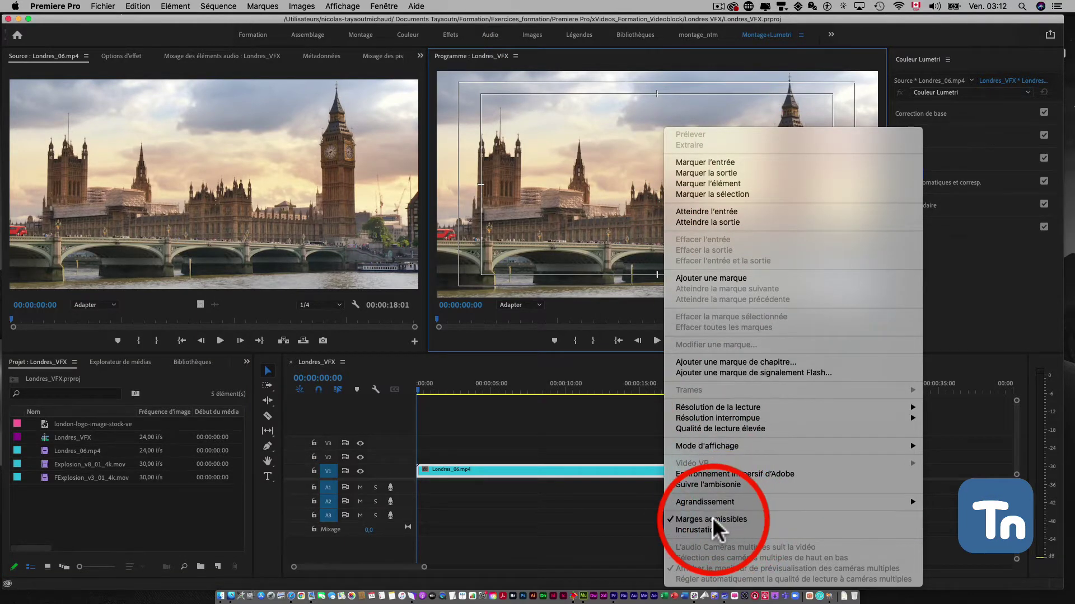
{"action": "right_click", "coordinate": [627, 154]}
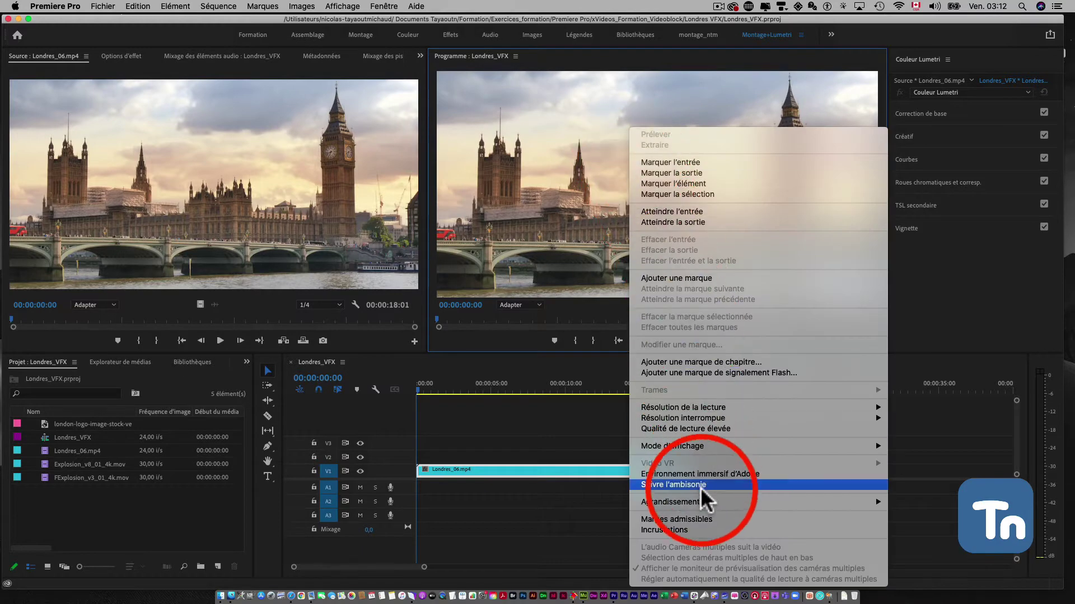
{"action": "left_click", "coordinate": [696, 515]}
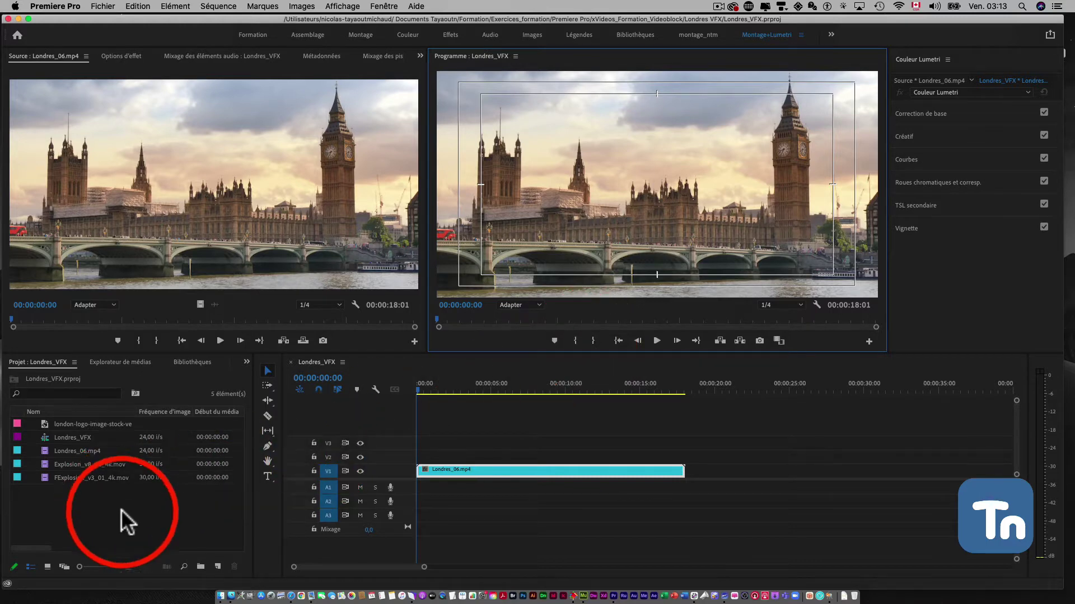
Start a new Cache couleur colour matte from the Project panel's Nouvel élément menu.
{"action": "left_click", "coordinate": [102, 6]}
{"action": "mouse_move", "coordinate": [107, 19]}
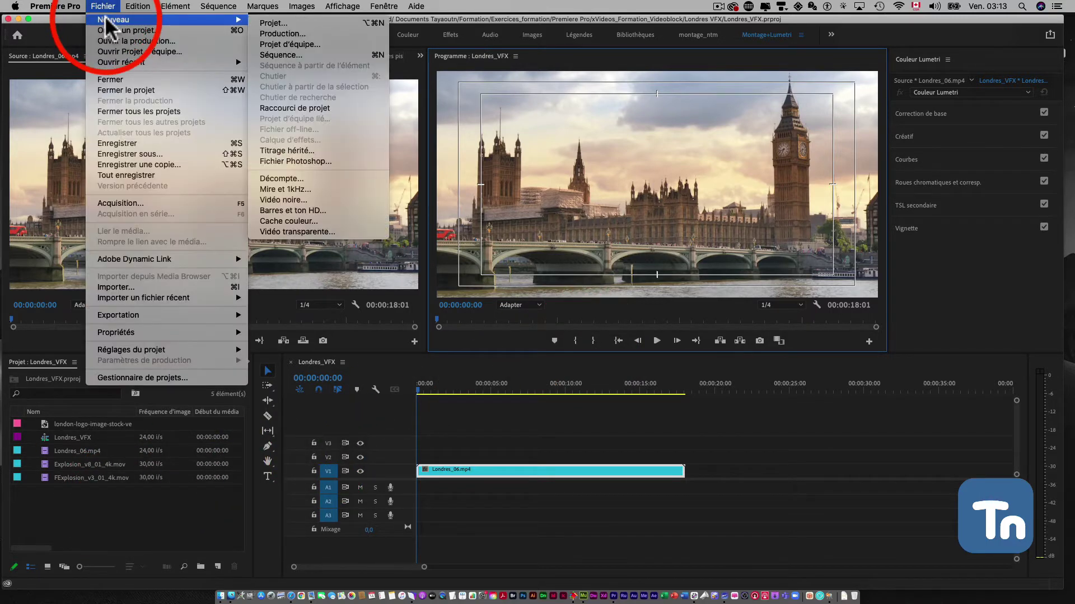
{"action": "left_click", "coordinate": [296, 220]}
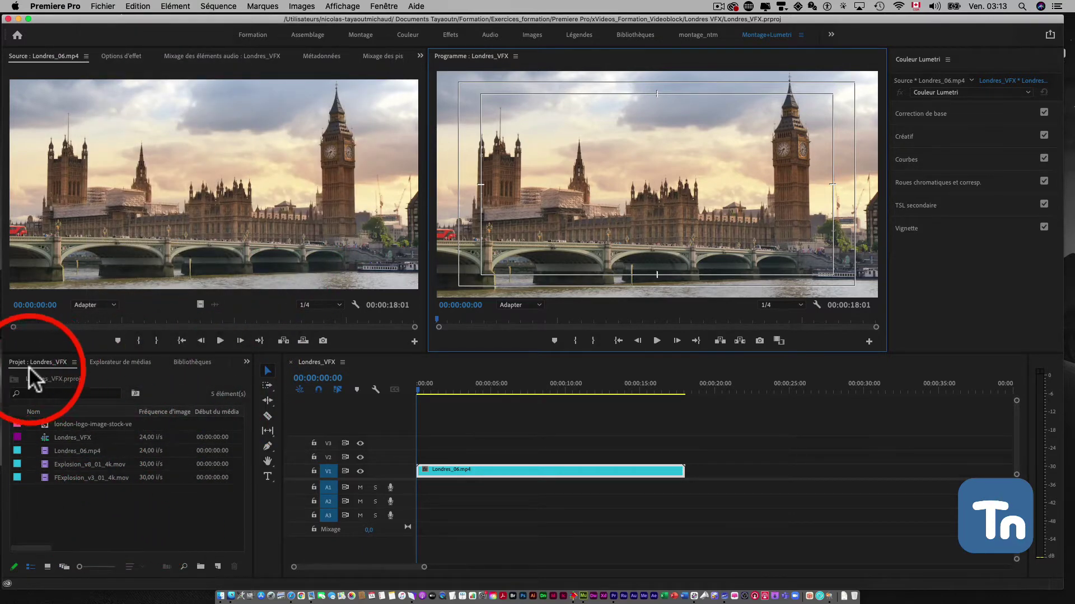
{"action": "right_click", "coordinate": [76, 516]}
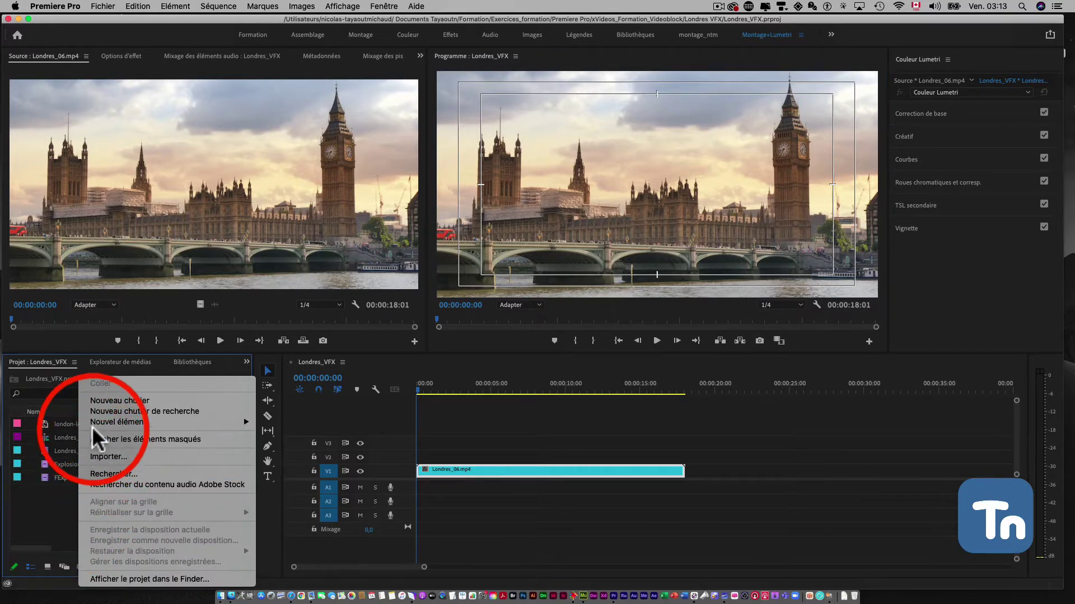
{"action": "mouse_move", "coordinate": [152, 420]}
{"action": "left_click", "coordinate": [296, 506]}
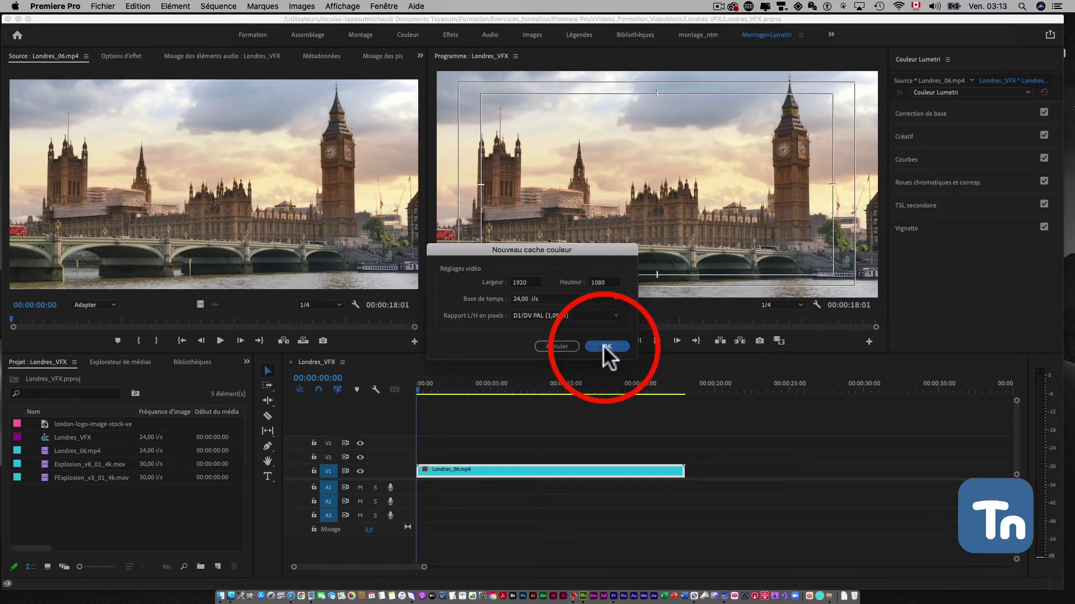
Give the colour matte square pixels (1,0) and a near-white FAFAFA colour.
{"action": "left_click", "coordinate": [576, 317]}
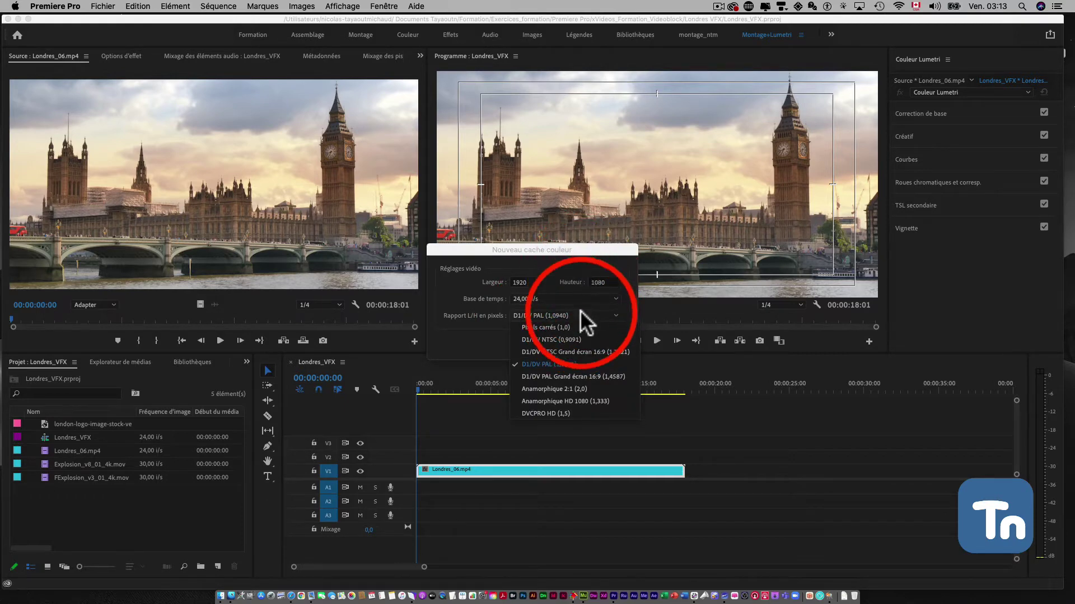
{"action": "left_click", "coordinate": [576, 326]}
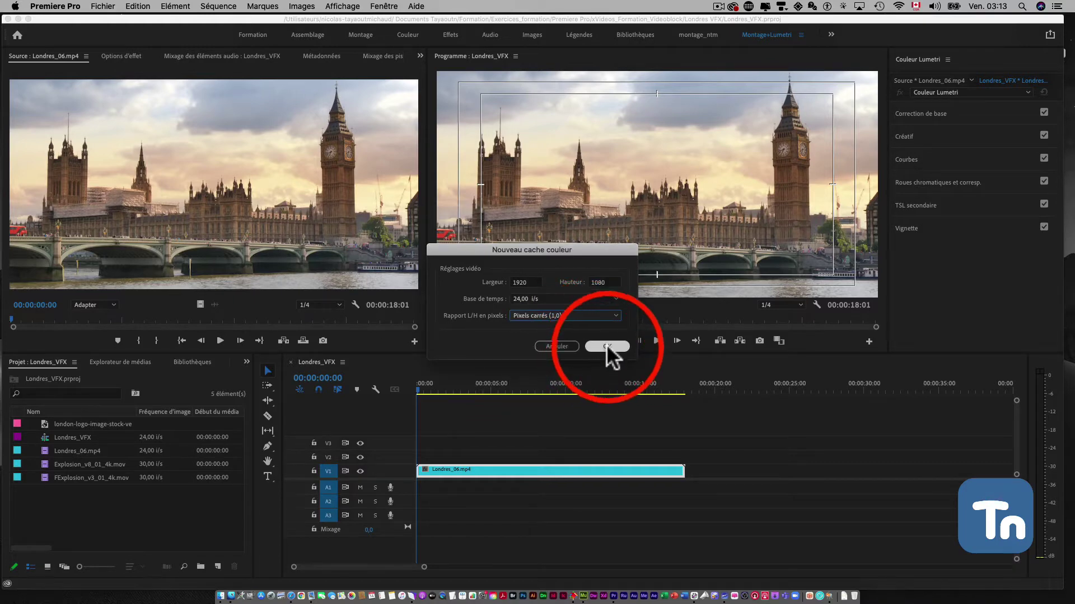
{"action": "left_click", "coordinate": [603, 344]}
{"action": "left_click", "coordinate": [402, 238]}
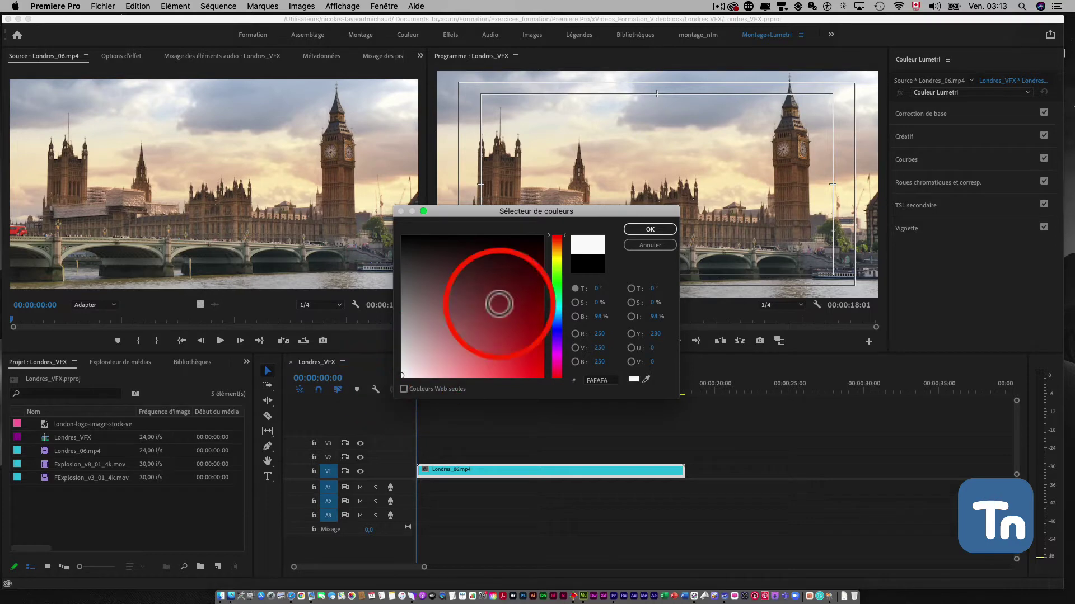
{"action": "left_click", "coordinate": [645, 230]}
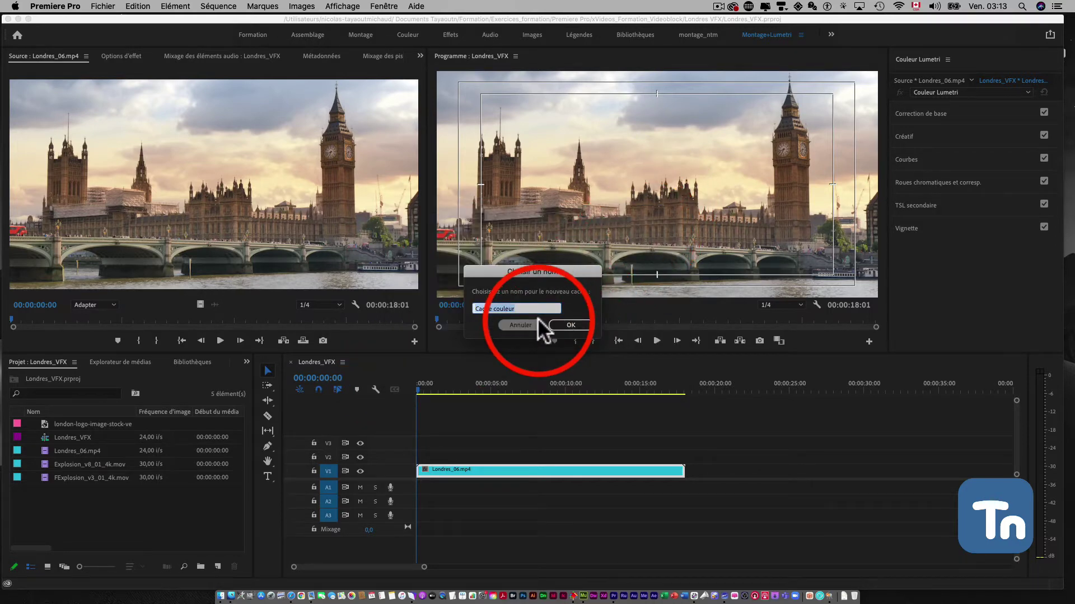
Name the matte 'Bande-nouvelles' and confirm it.
{"action": "type", "text": "Bandau"}
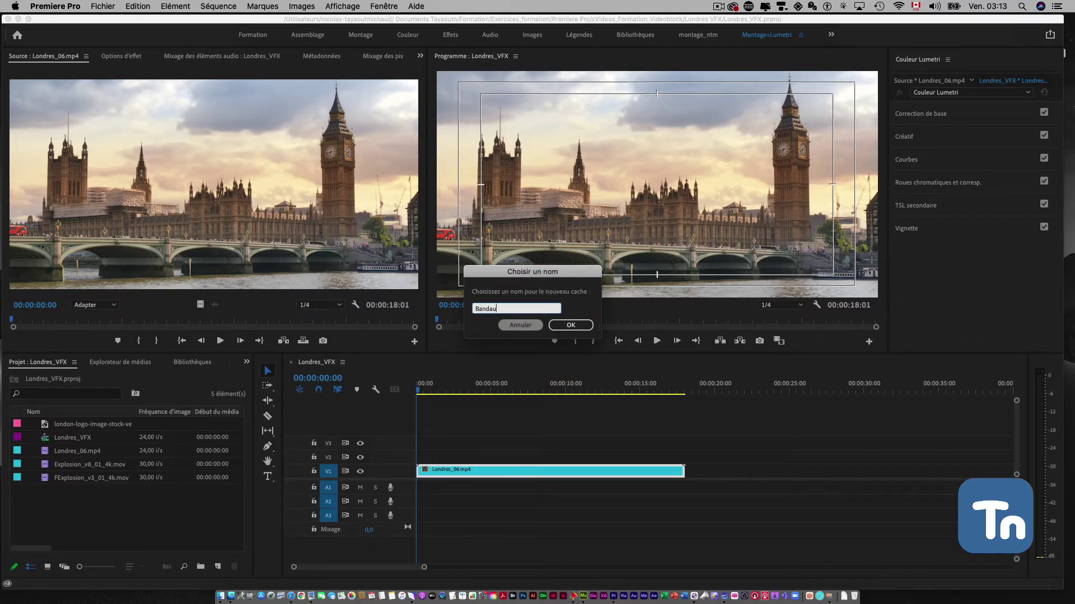
{"action": "type", "text": "nouvelles"}
{"action": "left_click", "coordinate": [496, 309]}
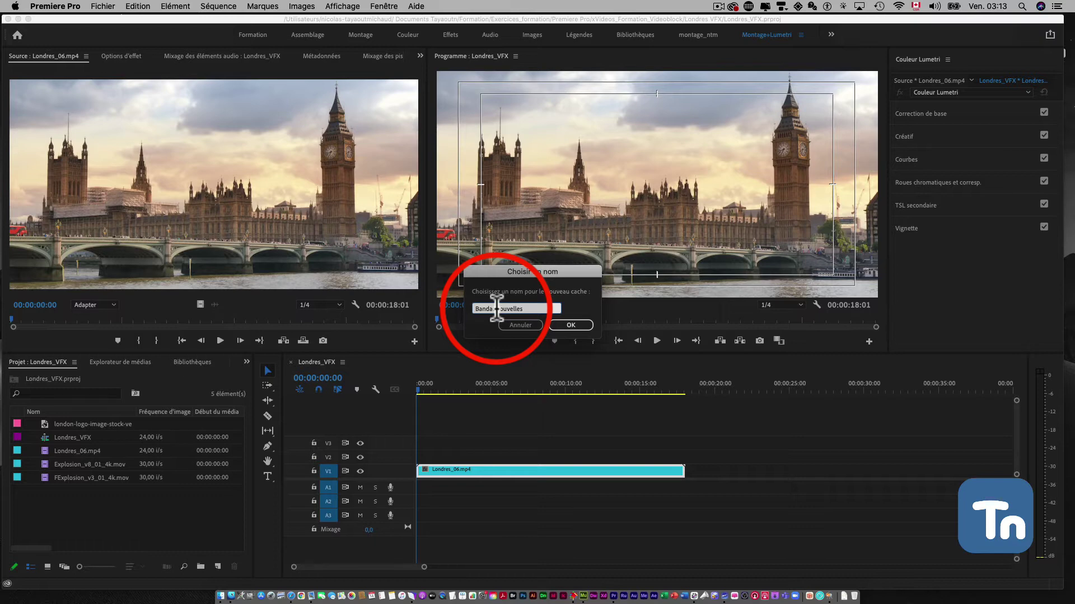
{"action": "left_click", "coordinate": [490, 308]}
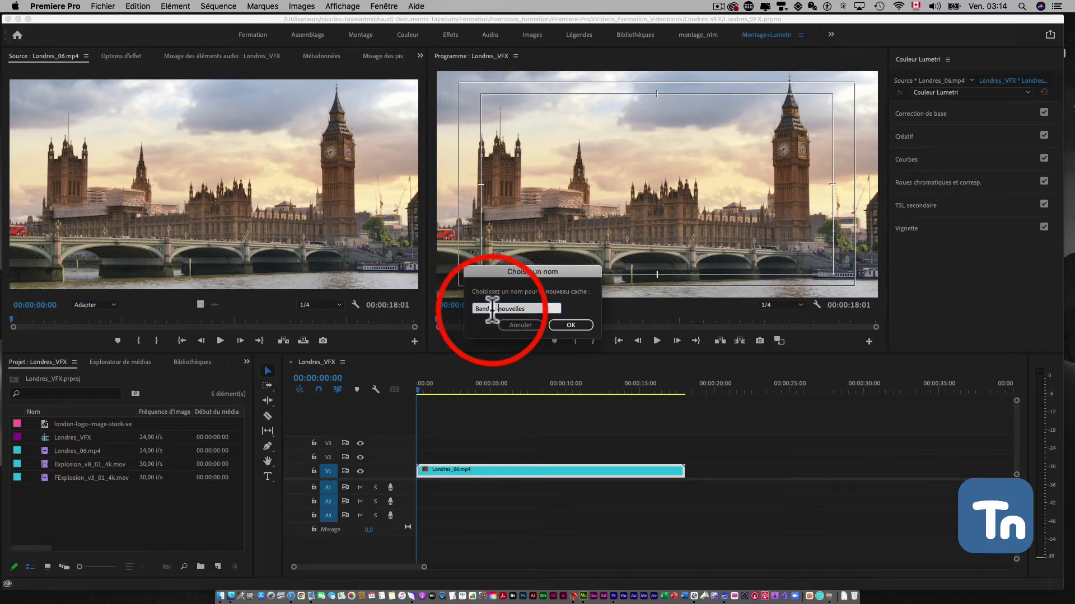
{"action": "type", "text": "e"}
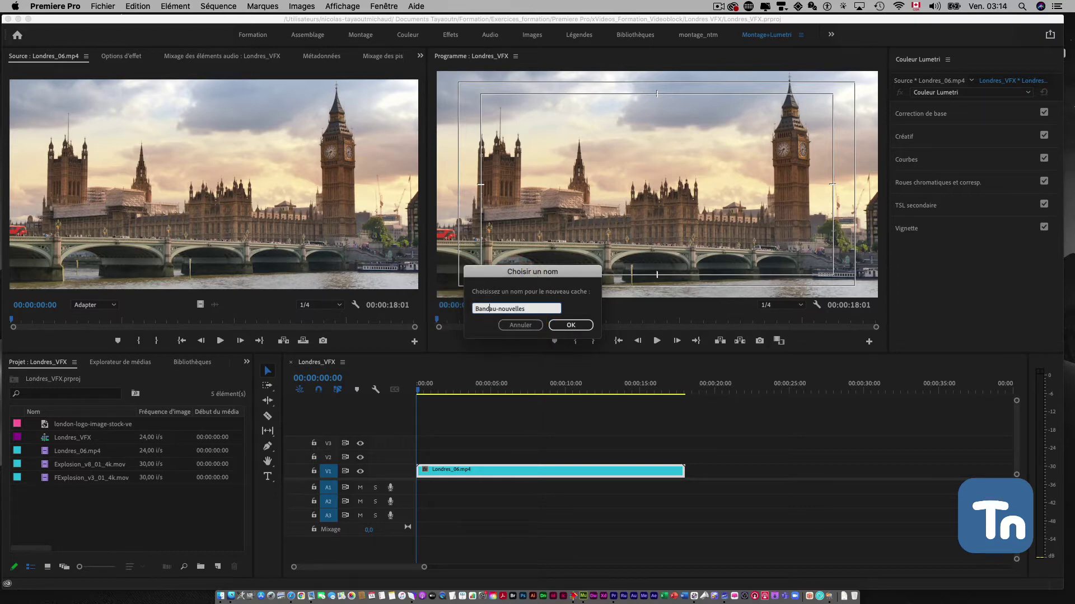
{"action": "left_click", "coordinate": [506, 308]}
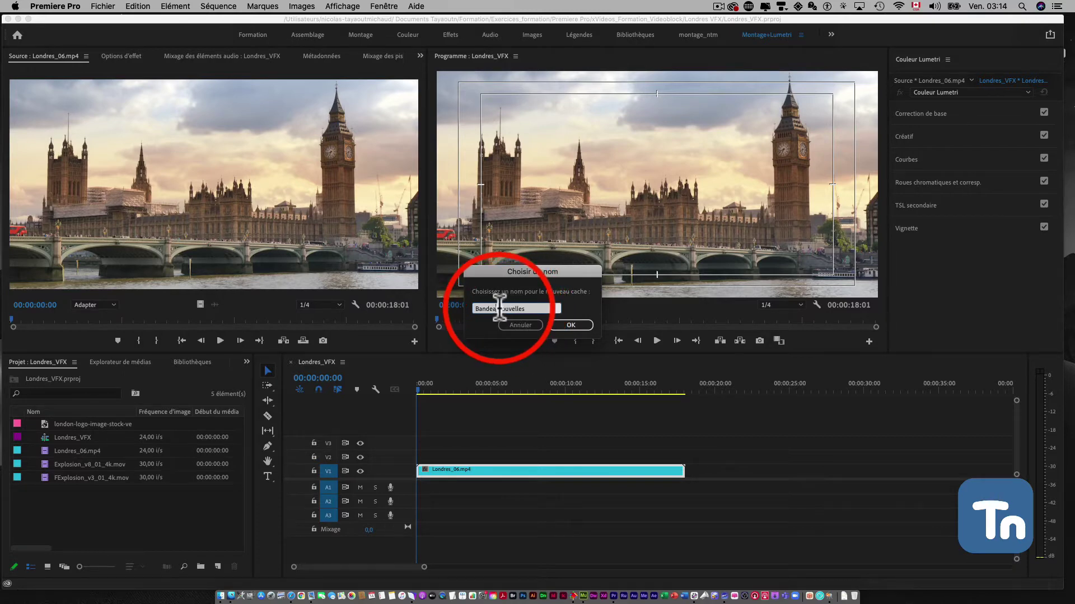
{"action": "key", "text": "BackSpace"}
{"action": "key", "text": "BackSpace"}
{"action": "key", "text": "BackSpace"}
{"action": "type", "text": "-"}
{"action": "left_click", "coordinate": [568, 324]}
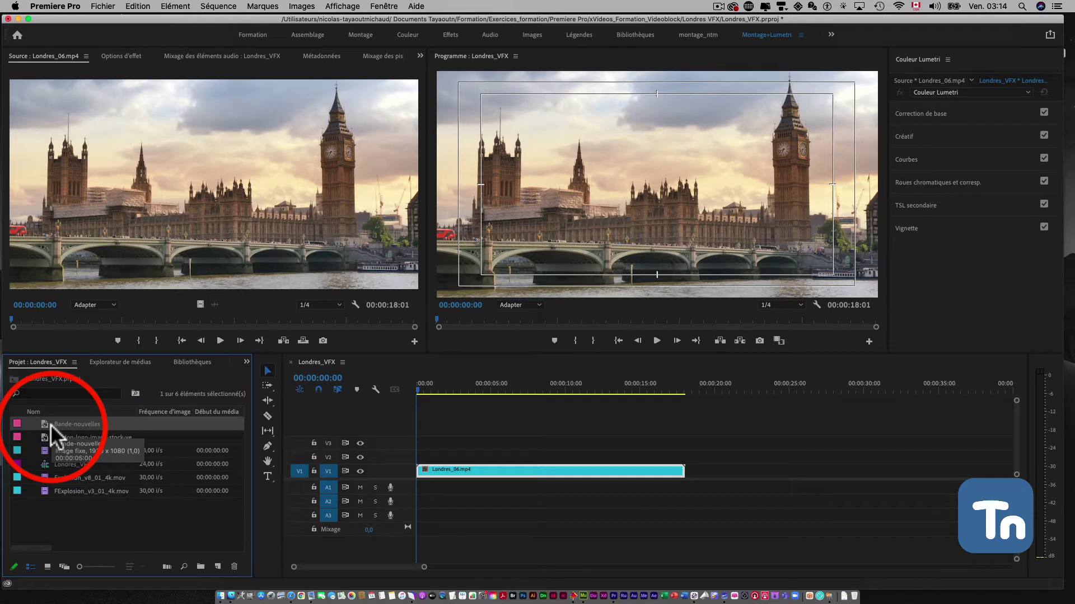
Place the Bande-nouvelles matte on V2 and extend it to the end of Londres_06.mp4.
{"action": "left_click_drag", "start_coordinate": [50, 424], "coordinate": [418, 457]}
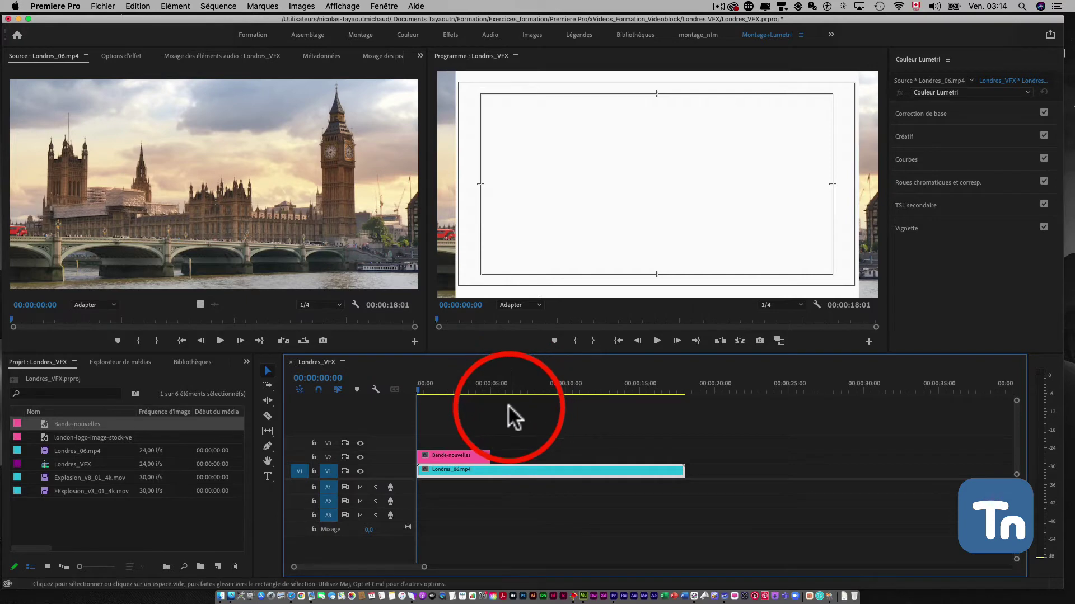
{"action": "left_click_drag", "start_coordinate": [490, 456], "coordinate": [684, 457]}
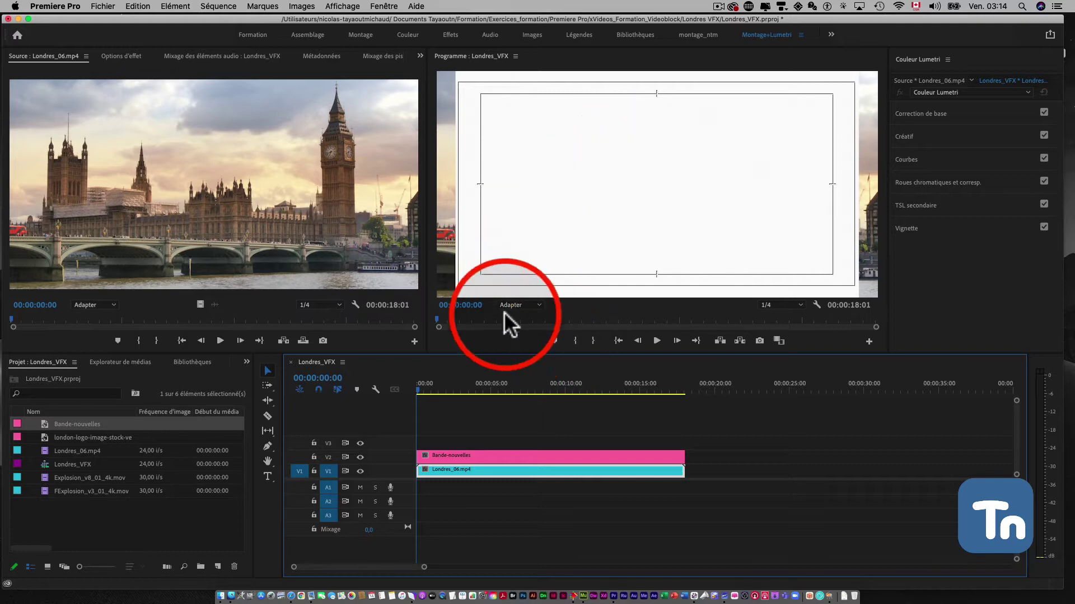
Make the banner non-uniformly scaled to 98% width and 13% height, at Y 955, with 20% opacity.
{"action": "left_click", "coordinate": [465, 456]}
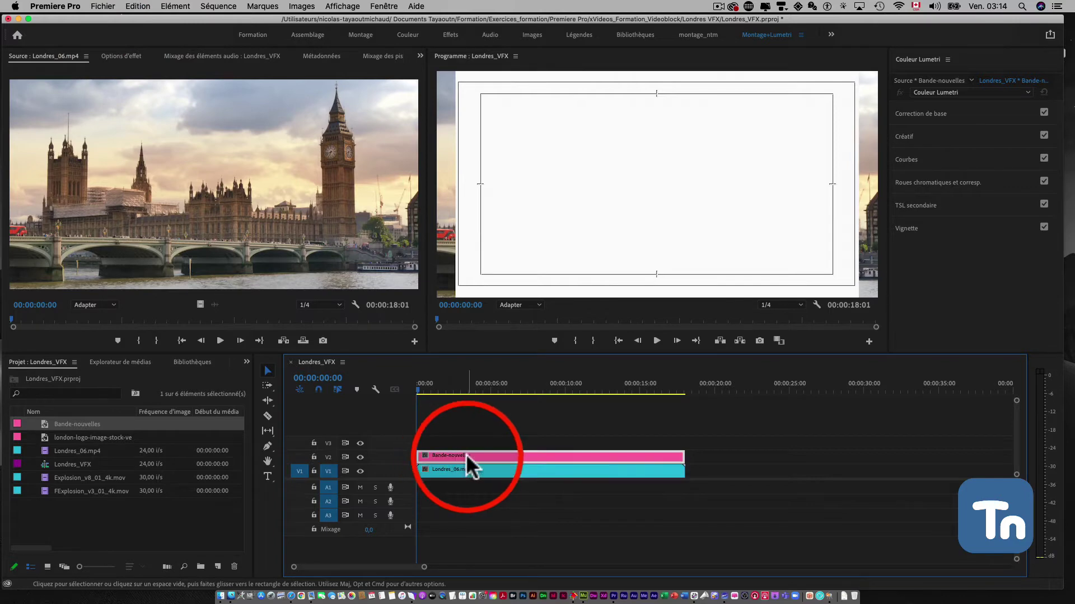
{"action": "left_click", "coordinate": [122, 56]}
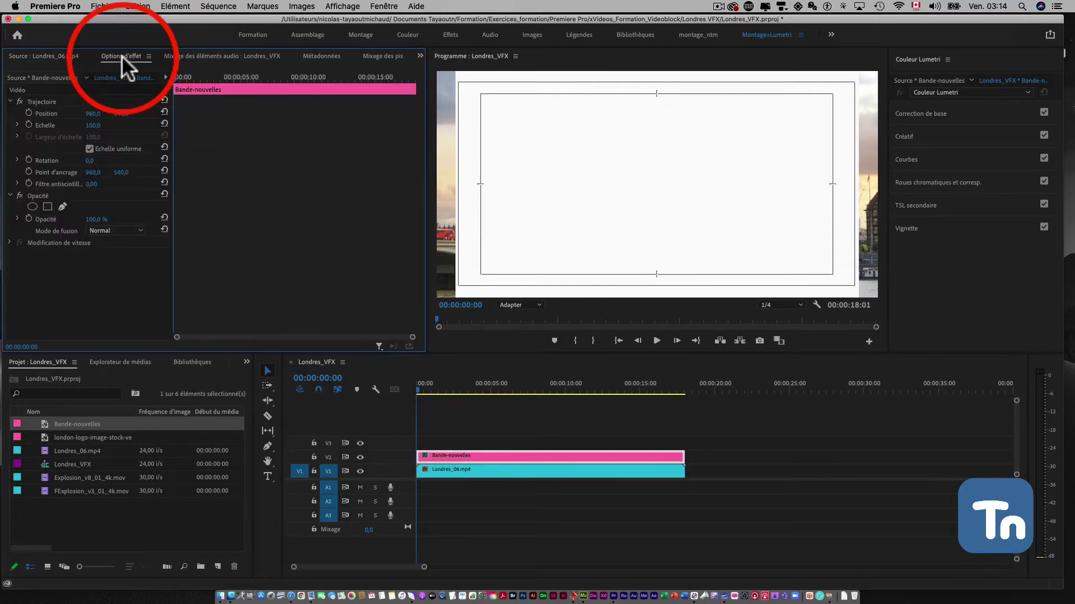
{"action": "left_click", "coordinate": [89, 147]}
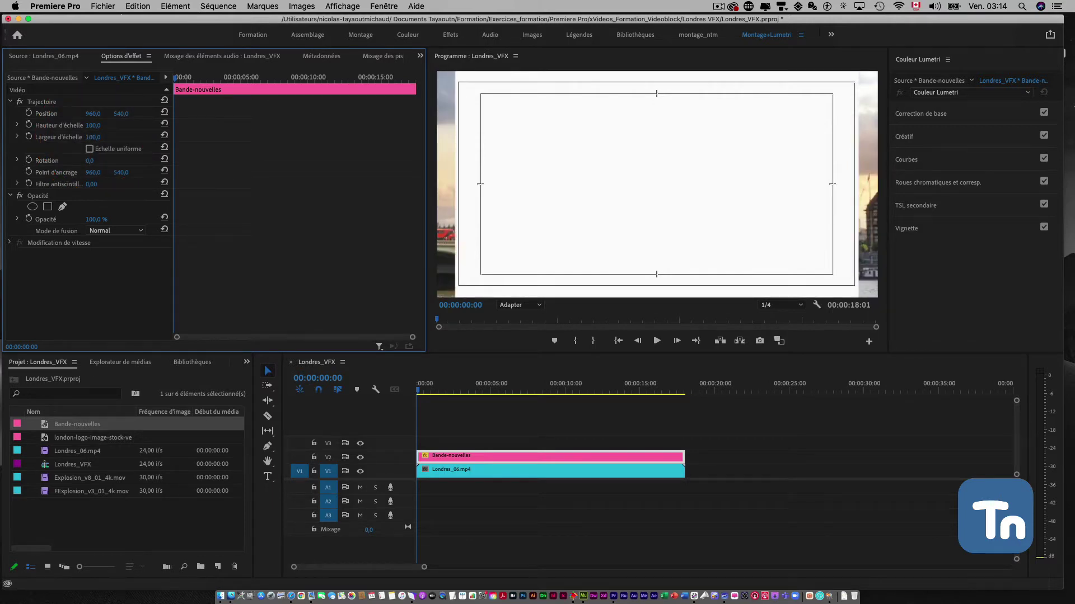
{"action": "mouse_move", "coordinate": [93, 138]}
{"action": "left_mouse_down"}
{"action": "mouse_move", "coordinate": [140, 114]}
{"action": "mouse_move", "coordinate": [29, 120]}
{"action": "left_mouse_up"}
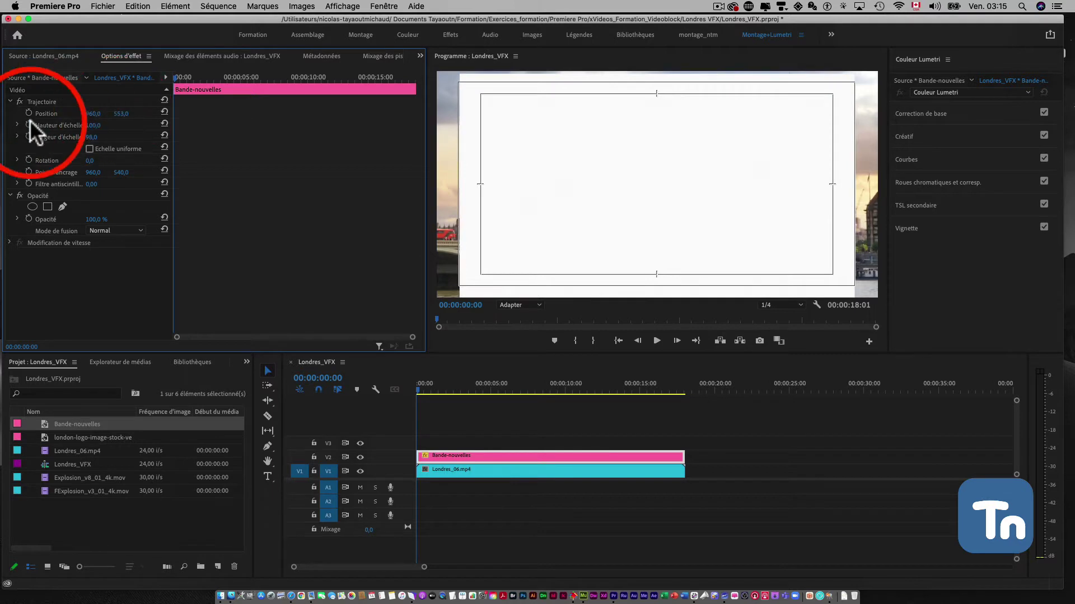
{"action": "mouse_move", "coordinate": [93, 125]}
{"action": "left_mouse_down"}
{"action": "mouse_move", "coordinate": [122, 125]}
{"action": "mouse_move", "coordinate": [59, 126]}
{"action": "left_mouse_up"}
{"action": "left_click_drag", "start_coordinate": [122, 111], "coordinate": [233, 111]}
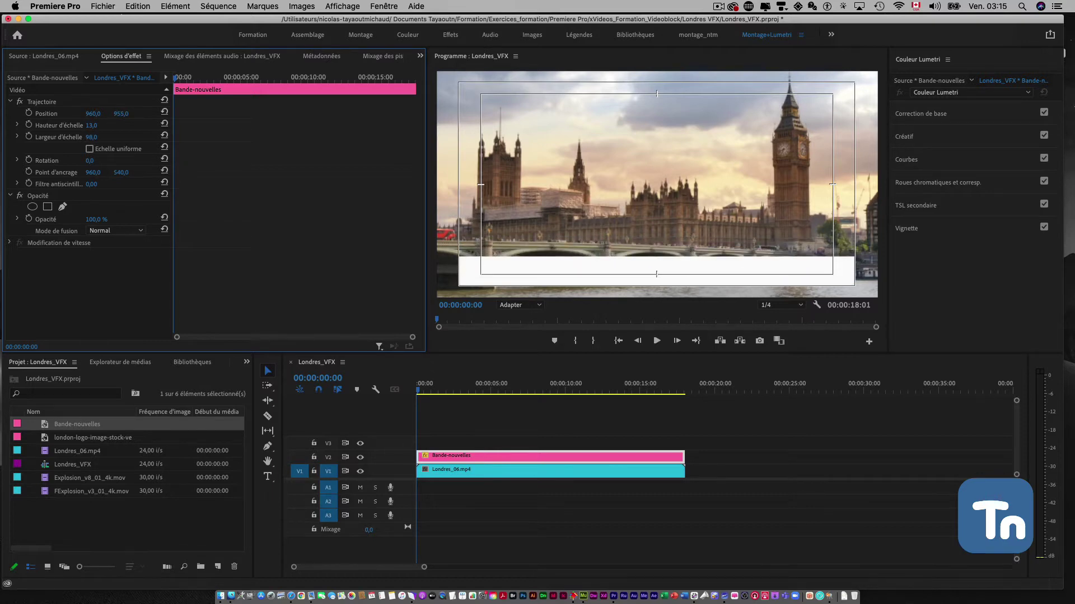
{"action": "left_click_drag", "start_coordinate": [233, 111], "coordinate": [109, 105]}
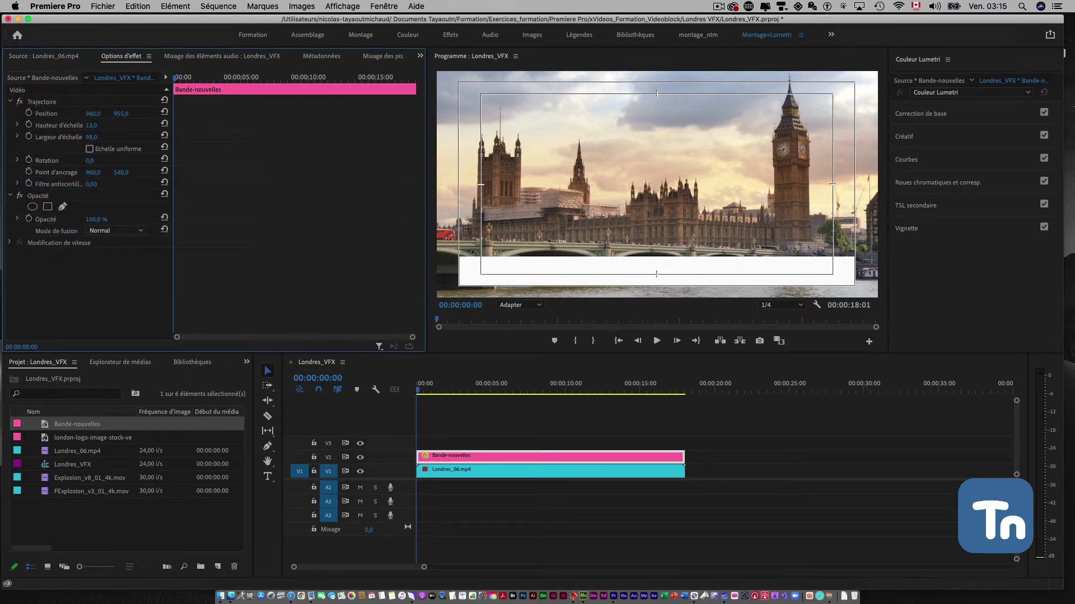
{"action": "left_click_drag", "start_coordinate": [95, 220], "coordinate": [90, 220]}
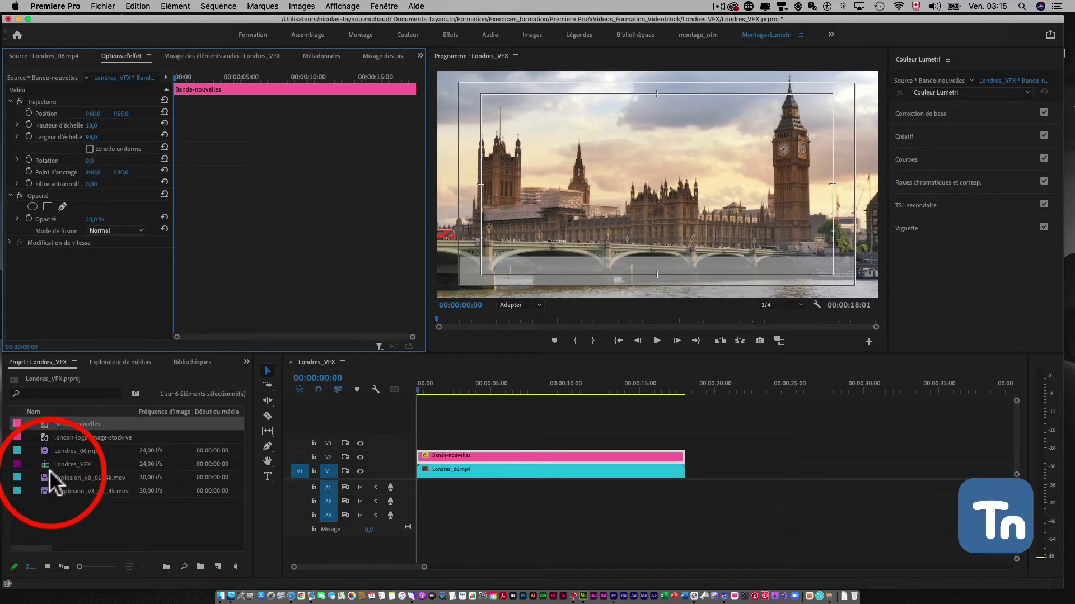
Put the London logo on V3 spanning the full footage length, save, and select the logo clip.
{"action": "mouse_move", "coordinate": [46, 439]}
{"action": "left_mouse_down"}
{"action": "mouse_move", "coordinate": [442, 436]}
{"action": "mouse_move", "coordinate": [409, 441]}
{"action": "left_mouse_up"}
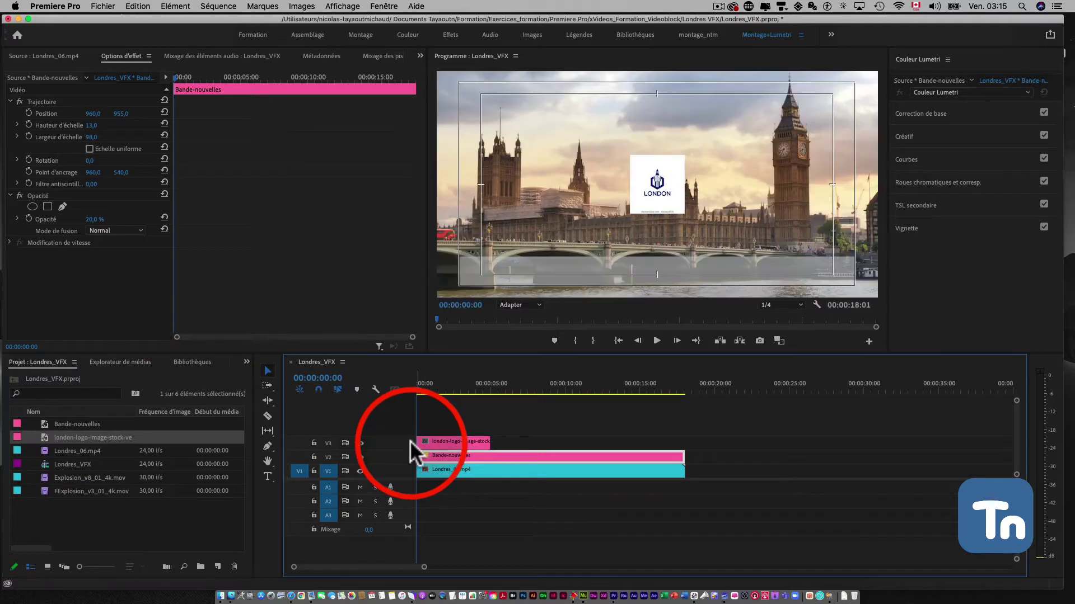
{"action": "left_click_drag", "start_coordinate": [476, 441], "coordinate": [681, 442]}
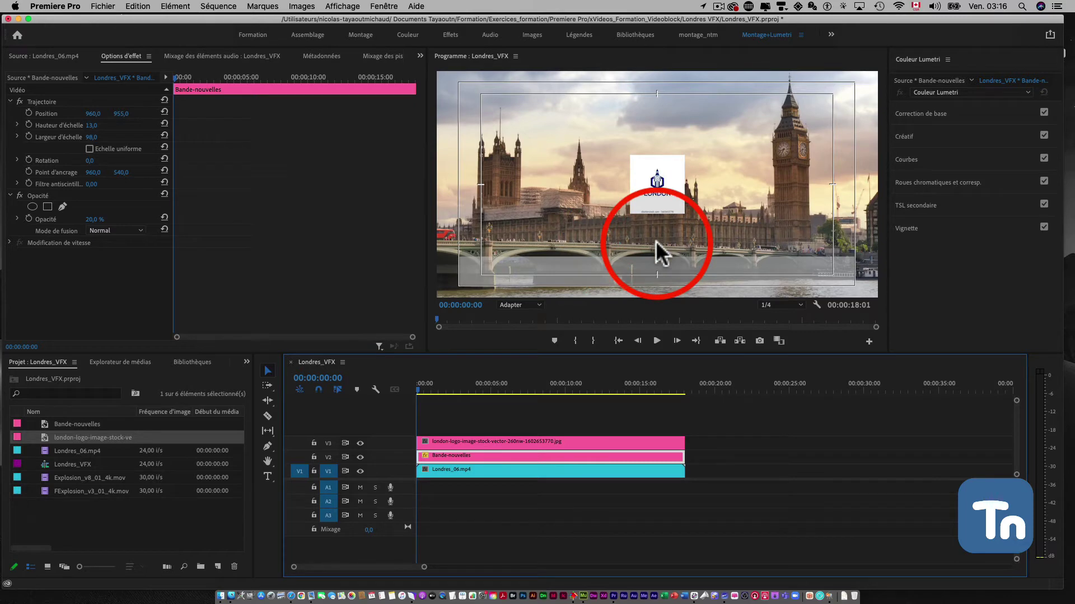
{"action": "key", "text": "super+s"}
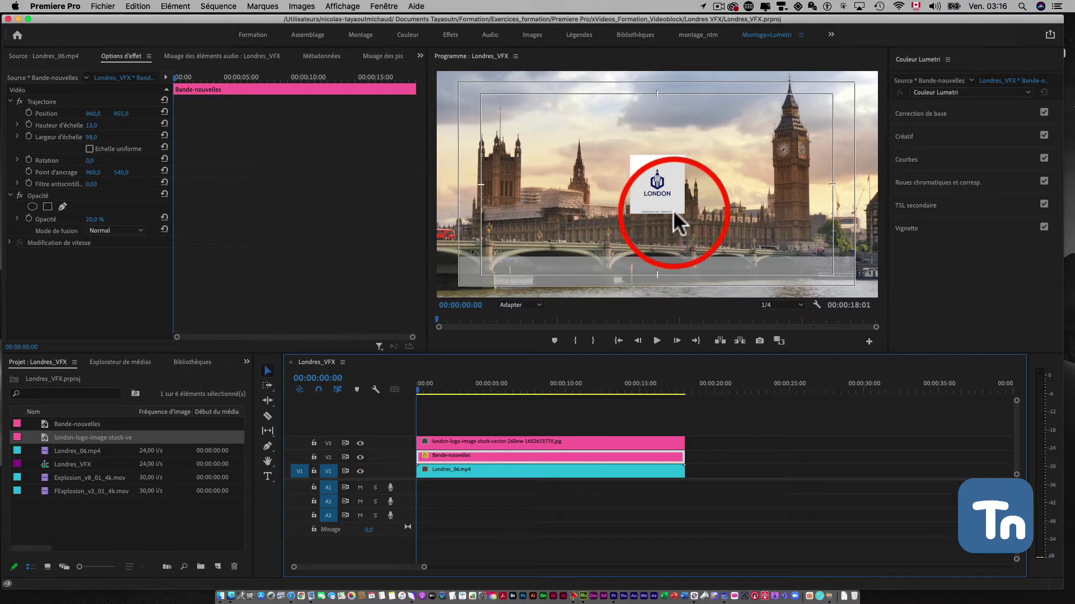
{"action": "left_click", "coordinate": [443, 441]}
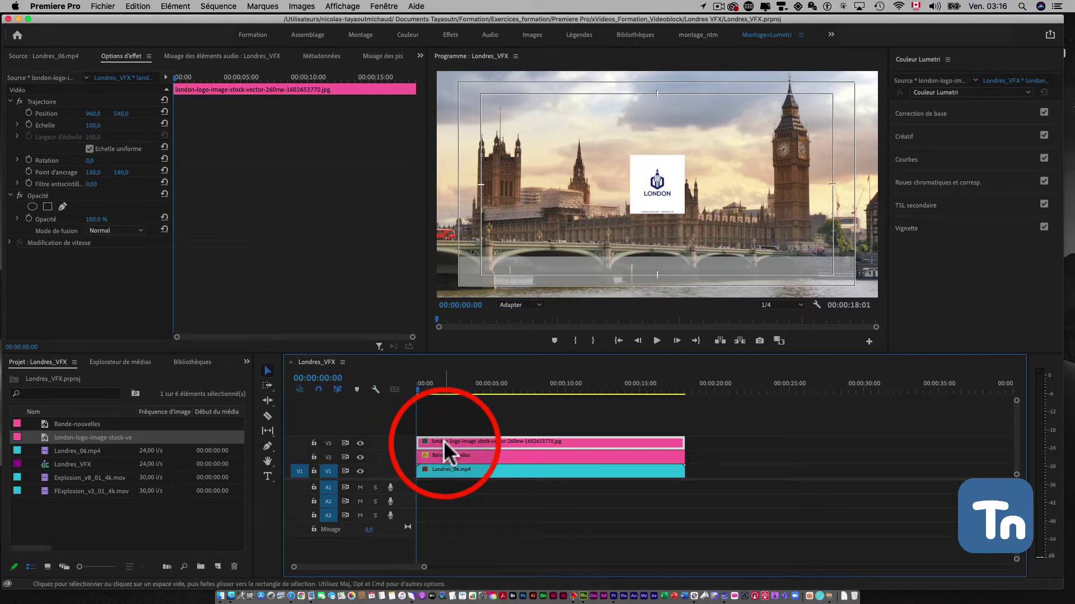
Apply the Recadrage effect from Effets vidéo > Transformation to the London logo.
{"action": "left_click", "coordinate": [245, 362]}
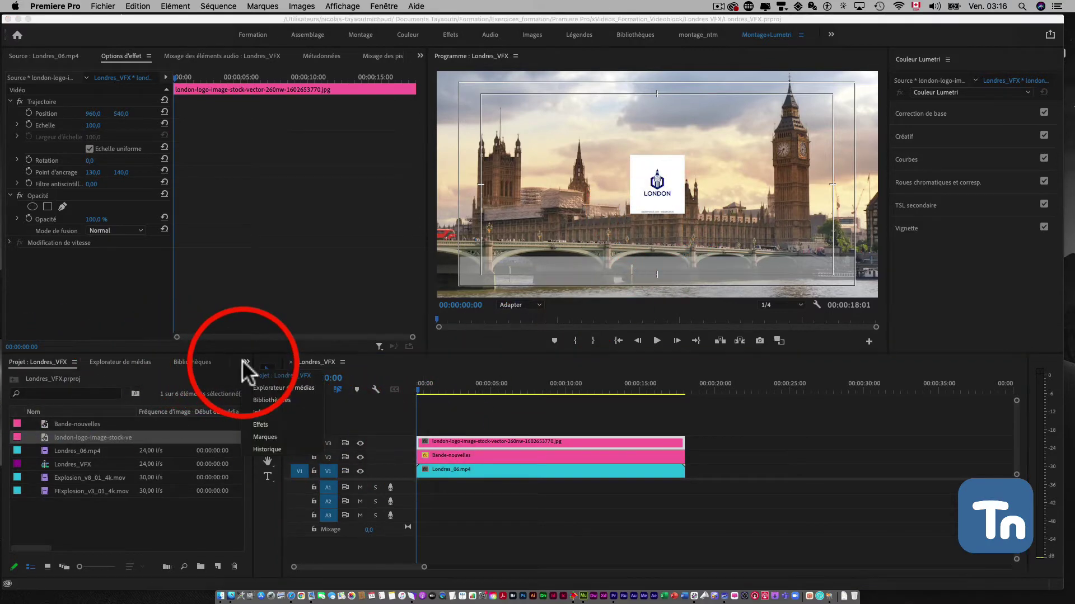
{"action": "left_click", "coordinate": [258, 424]}
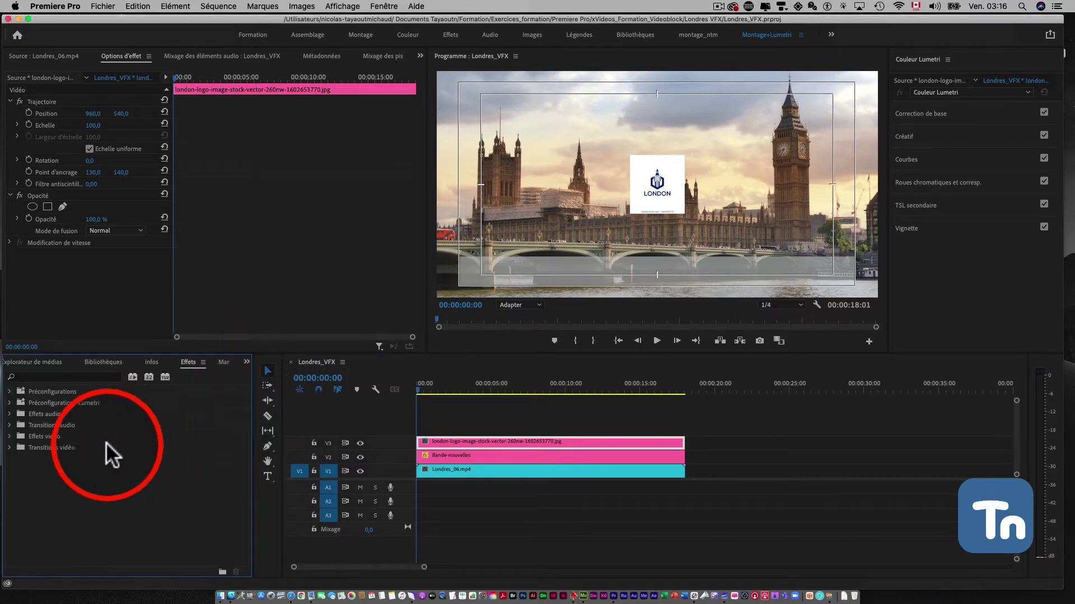
{"action": "left_click", "coordinate": [10, 436]}
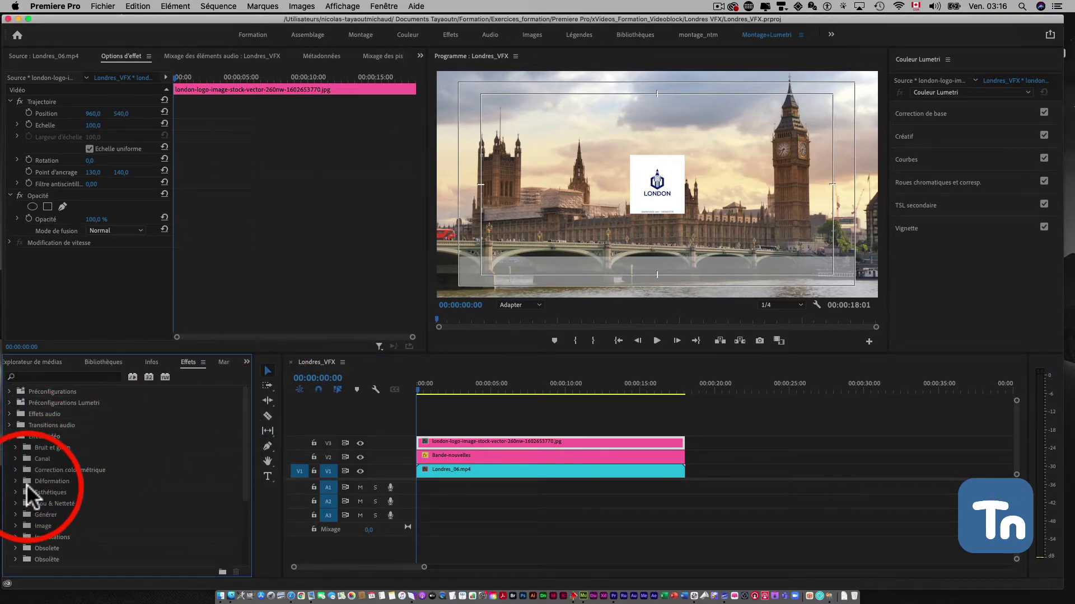
{"action": "scroll", "coordinate": [27, 485], "scroll_direction": "down", "scroll_amount": 2}
{"action": "scroll", "coordinate": [27, 485], "scroll_direction": "down", "scroll_amount": 2}
{"action": "scroll", "coordinate": [27, 484], "scroll_direction": "down", "scroll_amount": 2}
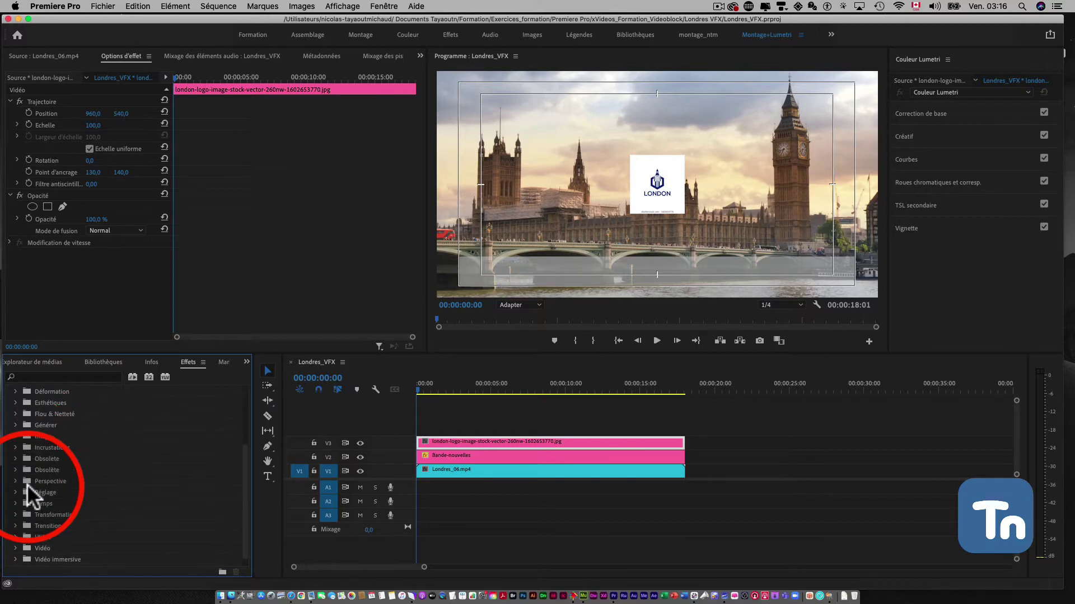
{"action": "left_click", "coordinate": [15, 514]}
{"action": "scroll", "coordinate": [42, 540], "scroll_direction": "down", "scroll_amount": 3}
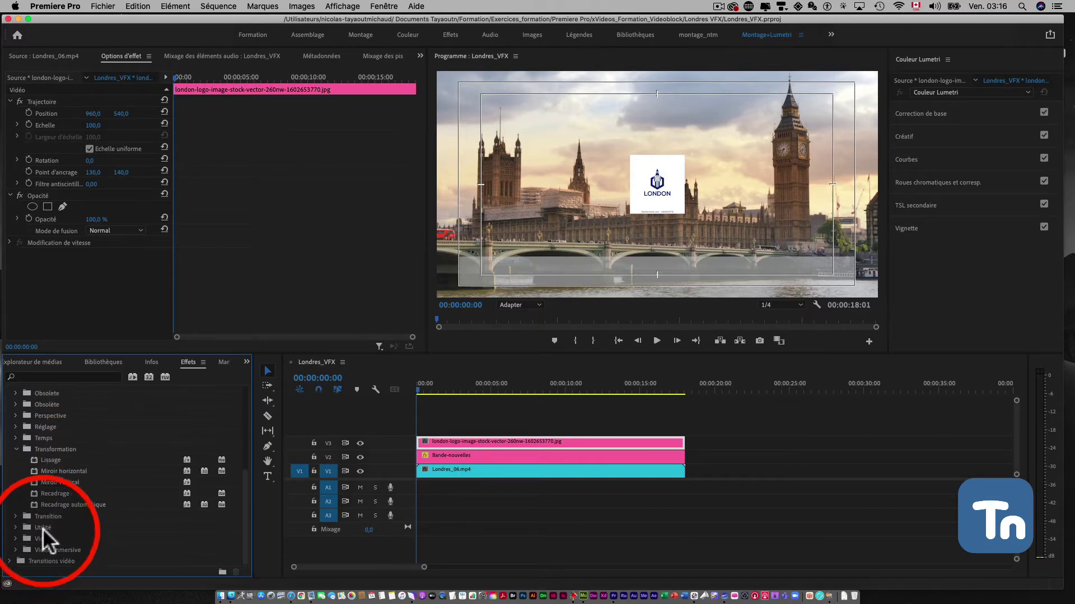
{"action": "left_click_drag", "start_coordinate": [32, 493], "coordinate": [439, 442]}
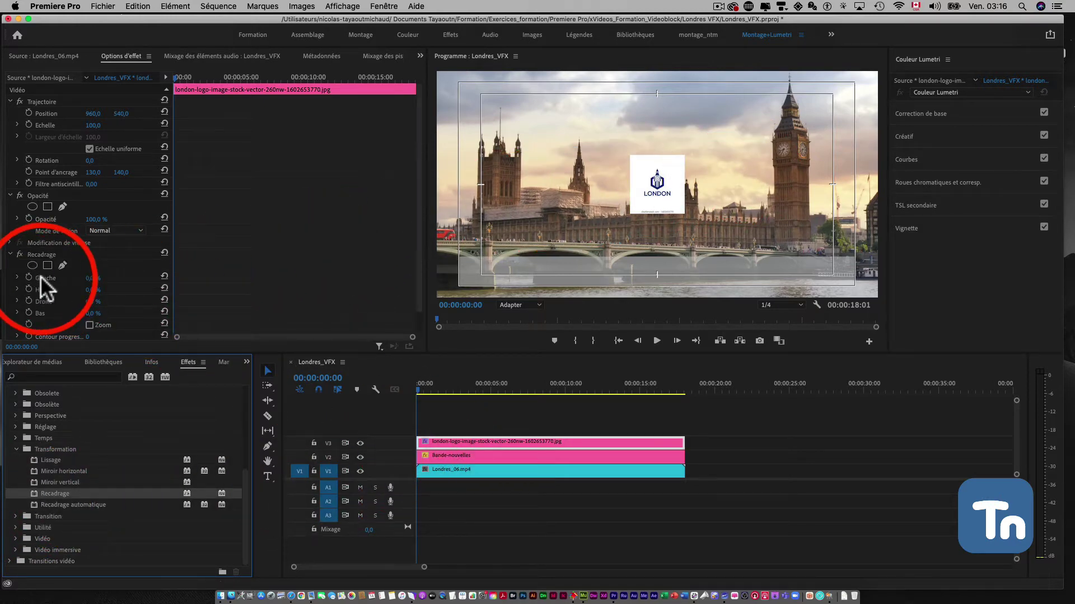
Crop the logo to left 18%, top 16%, right 20% and bottom 21%.
{"action": "scroll", "coordinate": [40, 276], "scroll_direction": "down", "scroll_amount": 2}
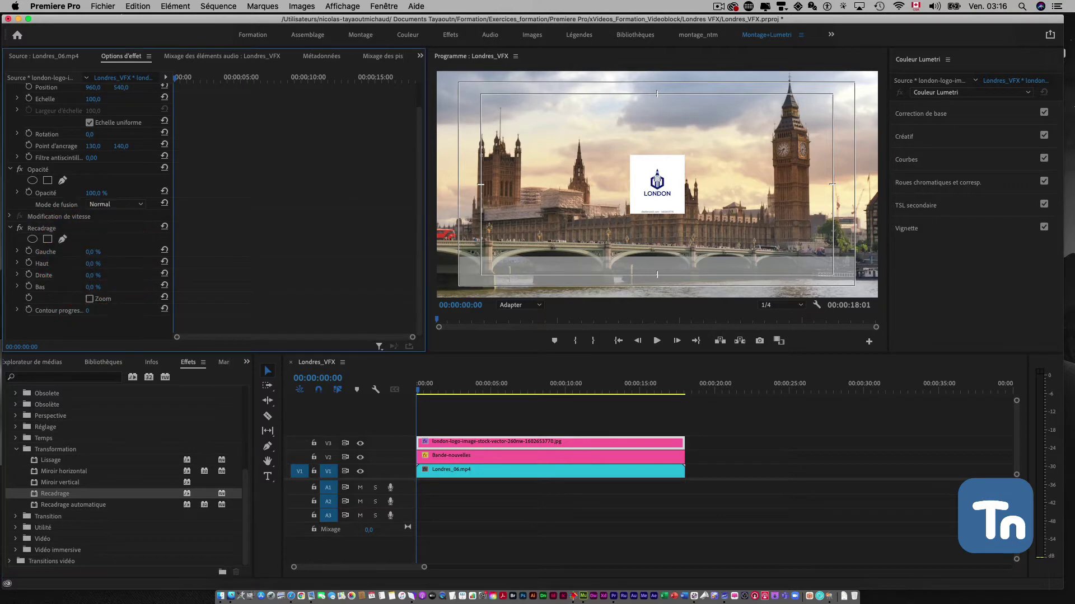
{"action": "mouse_move", "coordinate": [94, 253]}
{"action": "left_mouse_down"}
{"action": "mouse_move", "coordinate": [110, 253]}
{"action": "mouse_move", "coordinate": [95, 264]}
{"action": "left_mouse_up"}
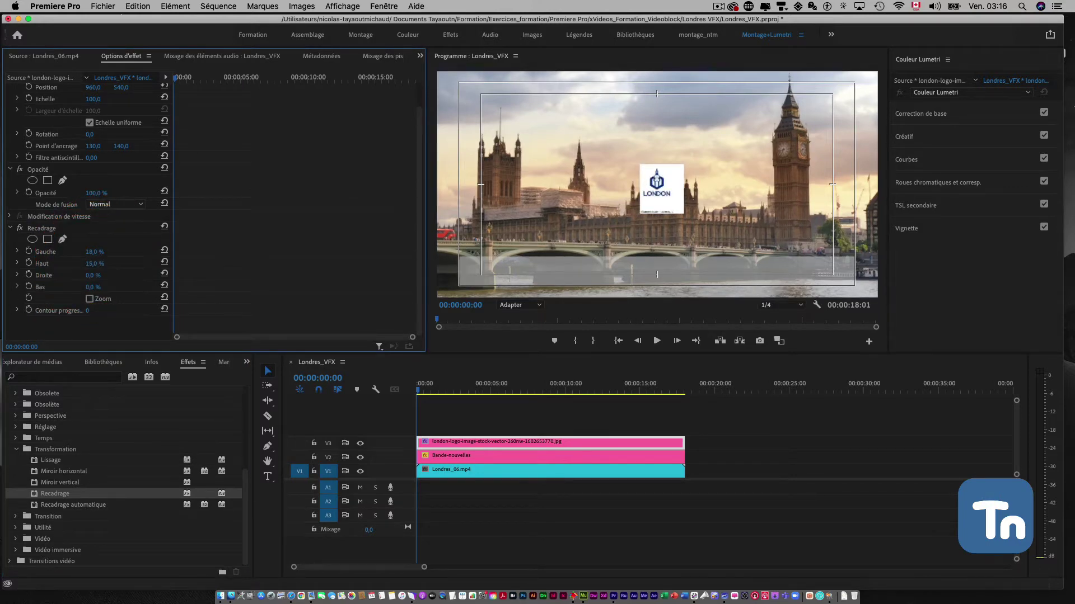
{"action": "left_click_drag", "start_coordinate": [89, 275], "coordinate": [102, 275]}
{"action": "left_click_drag", "start_coordinate": [94, 287], "coordinate": [113, 288]}
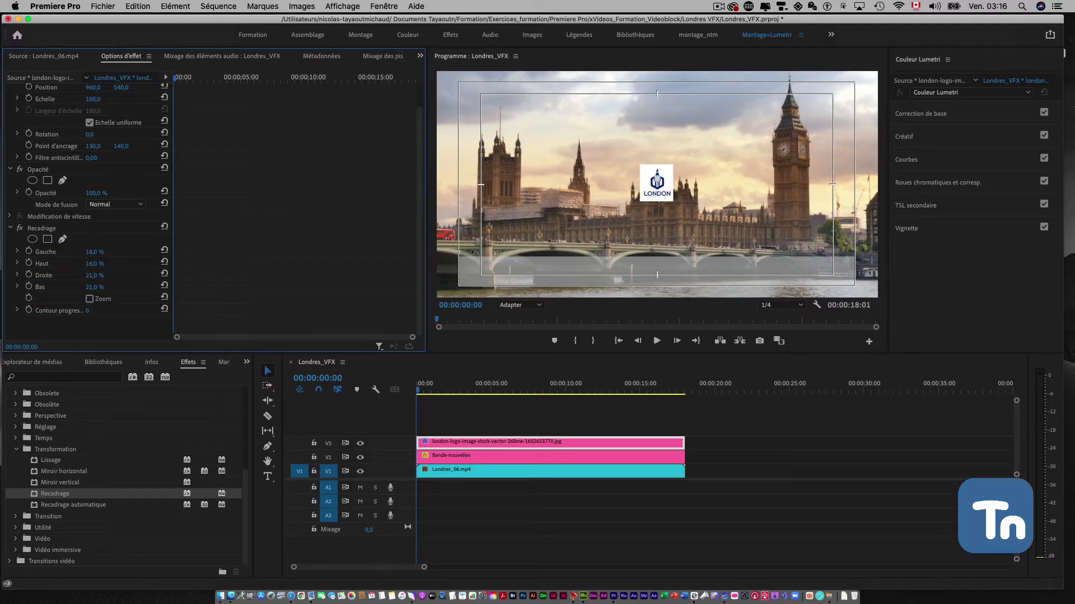
{"action": "left_click_drag", "start_coordinate": [94, 275], "coordinate": [106, 275]}
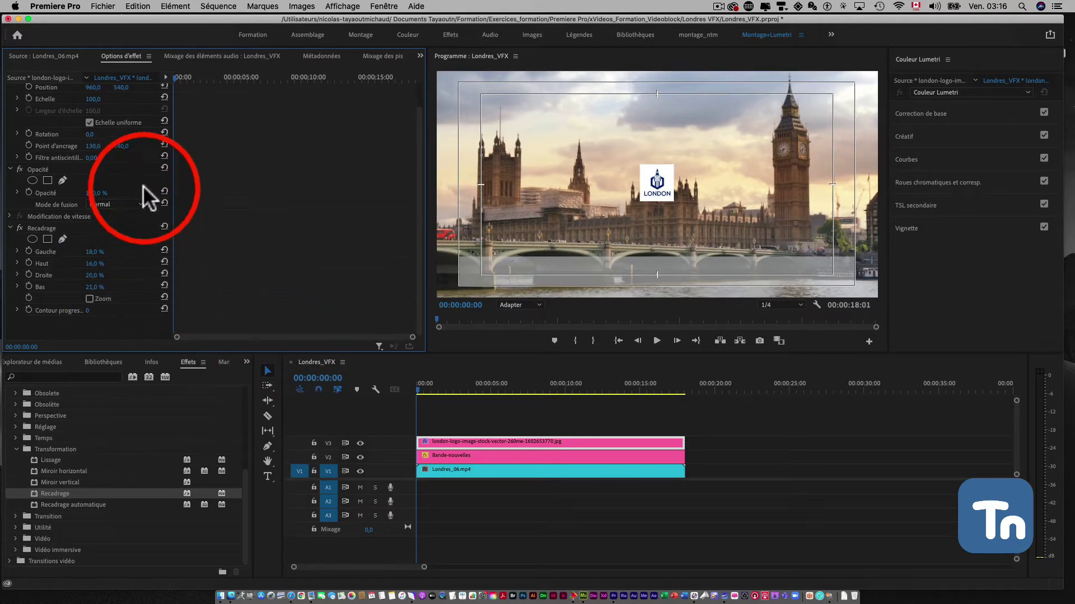
Move the cropped logo to position 202, 961 at the banner's left end.
{"action": "scroll", "coordinate": [89, 116], "scroll_direction": "up", "scroll_amount": 2}
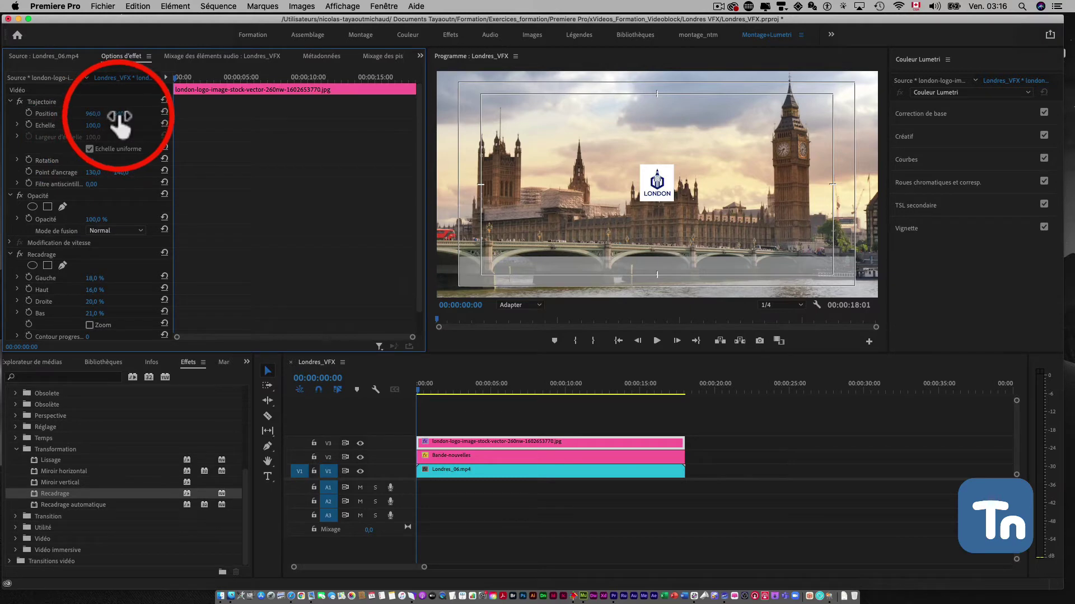
{"action": "left_click_drag", "start_coordinate": [119, 114], "coordinate": [336, 115]}
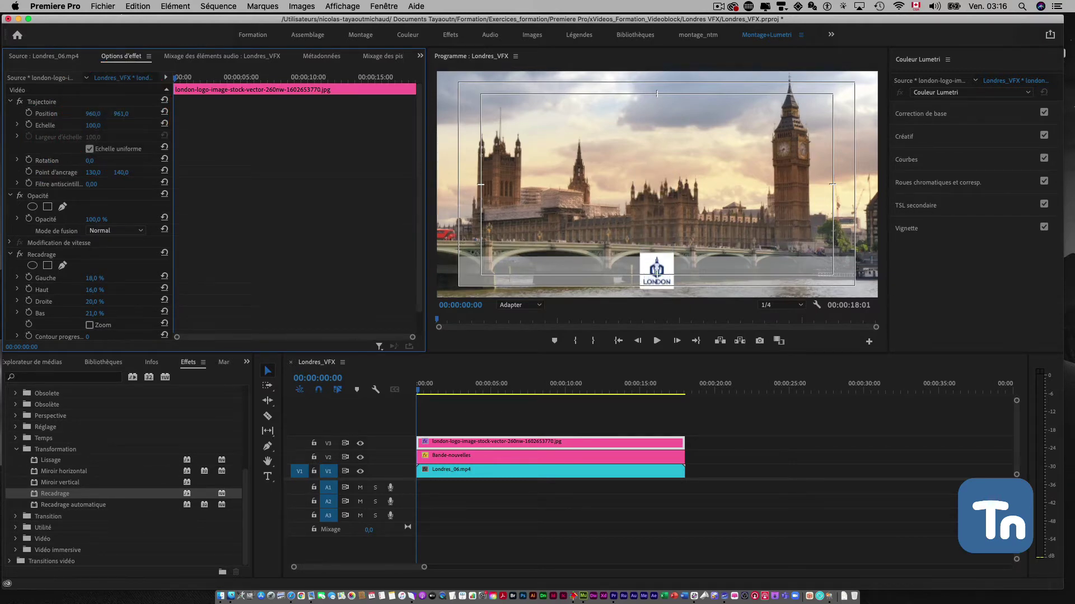
{"action": "left_click_drag", "start_coordinate": [94, 113], "coordinate": [54, 114]}
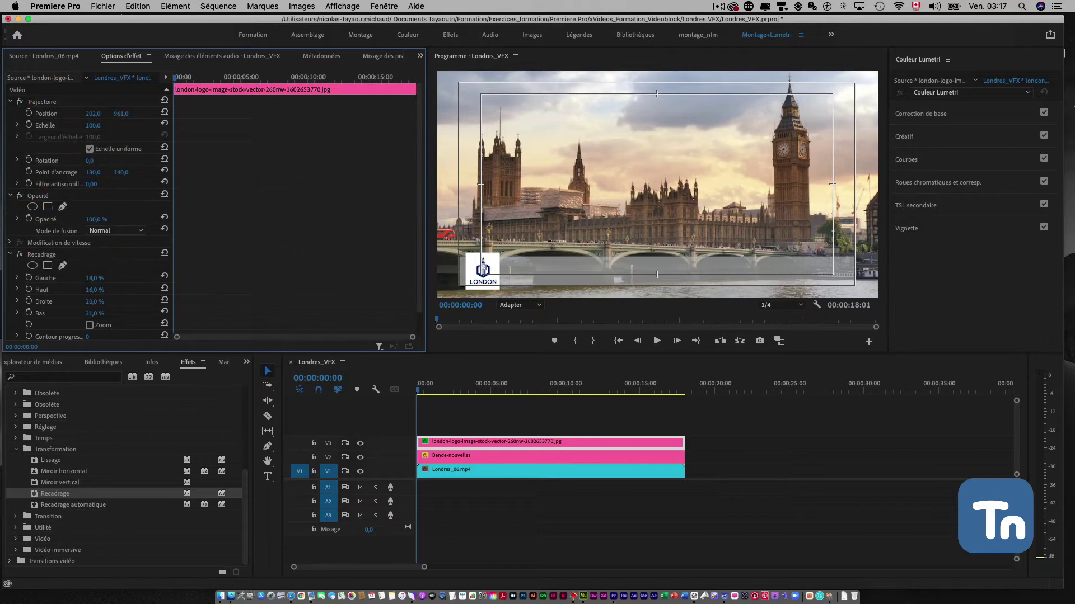
Collapse the Trajectoire, Opacité and Recadrage settings and show the Londres_VFX project list.
{"action": "left_click", "coordinate": [8, 101]}
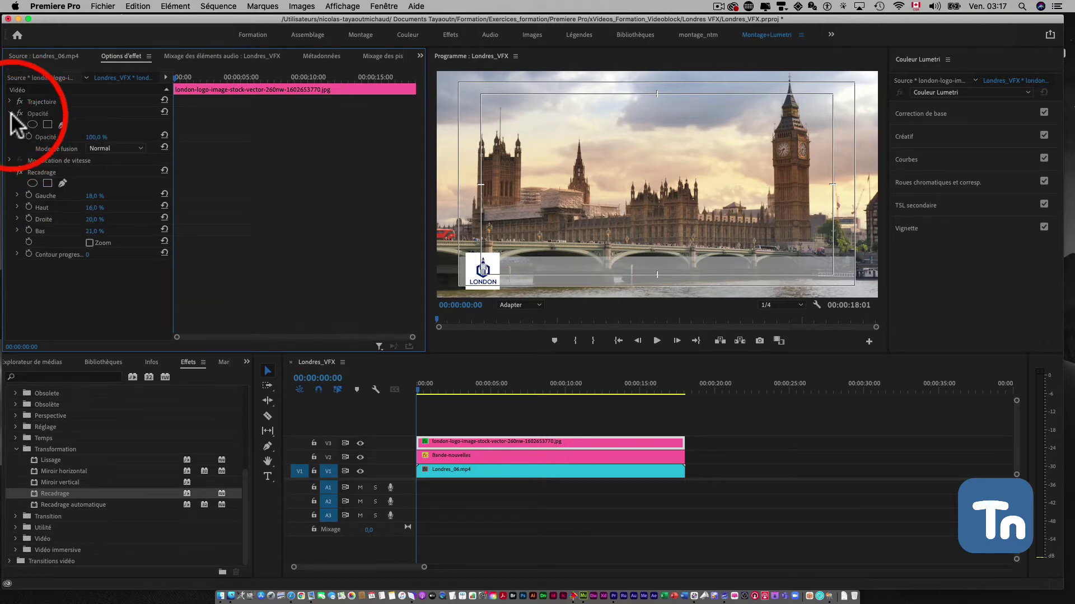
{"action": "left_click", "coordinate": [9, 113]}
{"action": "left_click", "coordinate": [9, 137]}
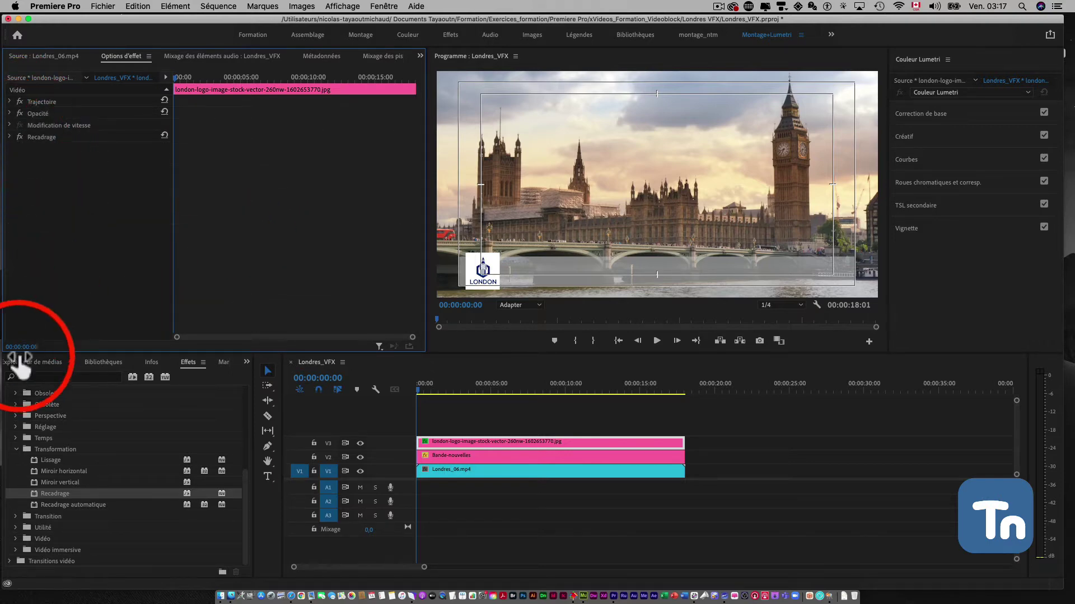
{"action": "left_click", "coordinate": [16, 450]}
{"action": "left_click", "coordinate": [246, 361]}
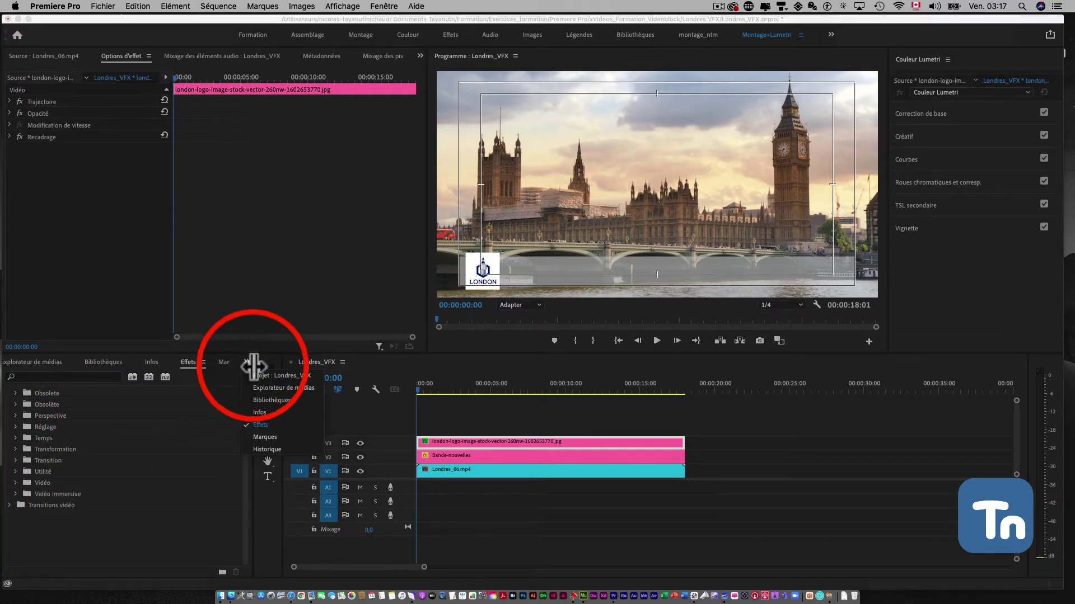
{"action": "left_click", "coordinate": [269, 375]}
Begin a new legacy title via Fichier > Nouveau > Titrage hérité.
{"action": "left_click", "coordinate": [103, 6]}
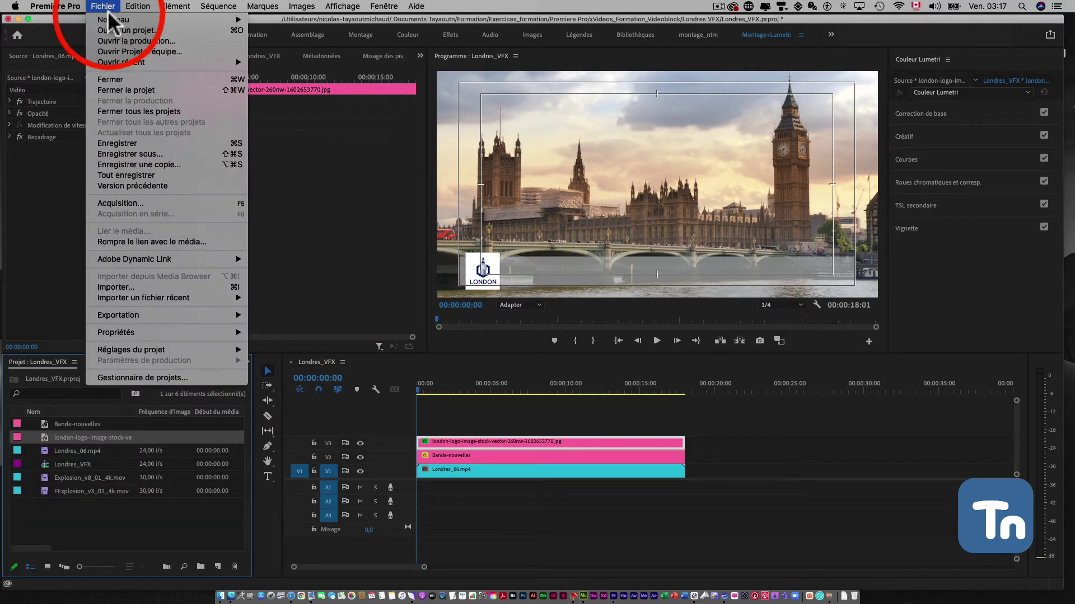
{"action": "mouse_move", "coordinate": [121, 19]}
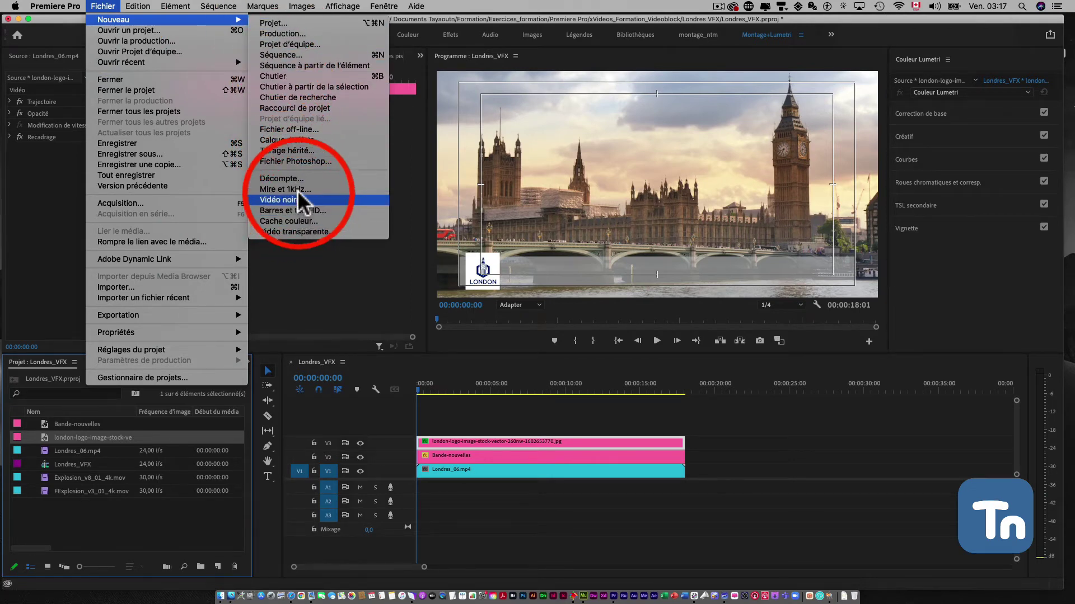
{"action": "left_click", "coordinate": [291, 150]}
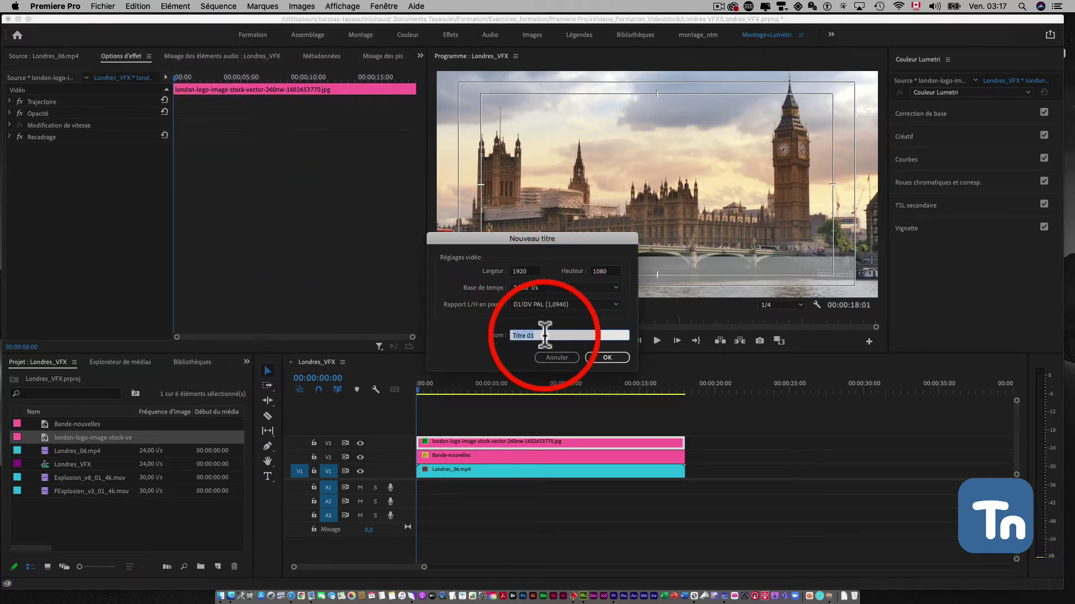
Name the new legacy title after the reporter's reportage, ending in ' - BBC', and create it.
{"action": "type", "text": "Reportage de Roger Tabelbaum"}
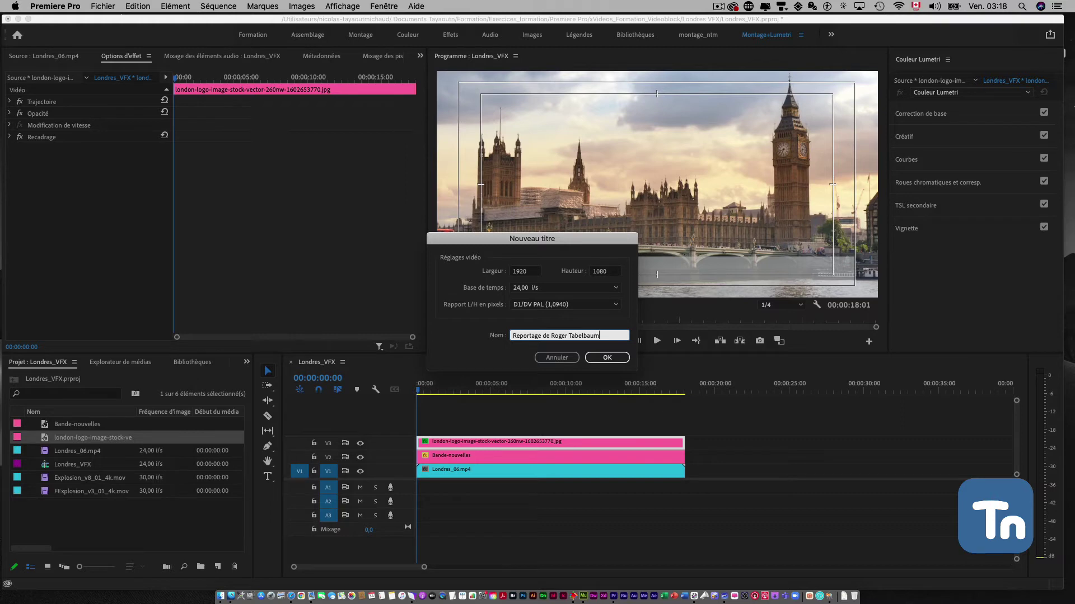
{"action": "left_click", "coordinate": [548, 336]}
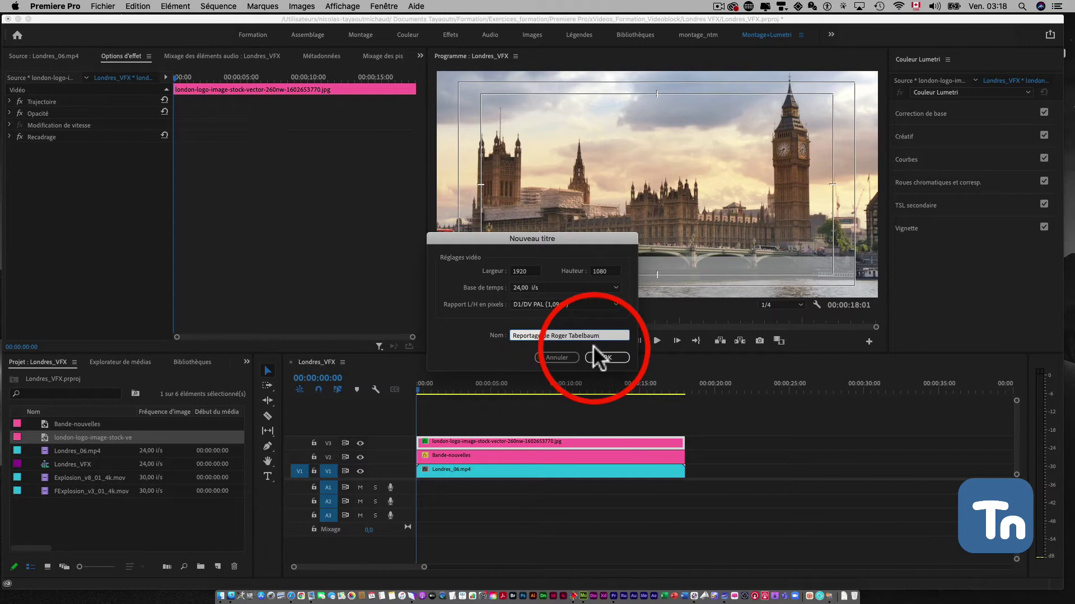
{"action": "type", "text": "- BBC"}
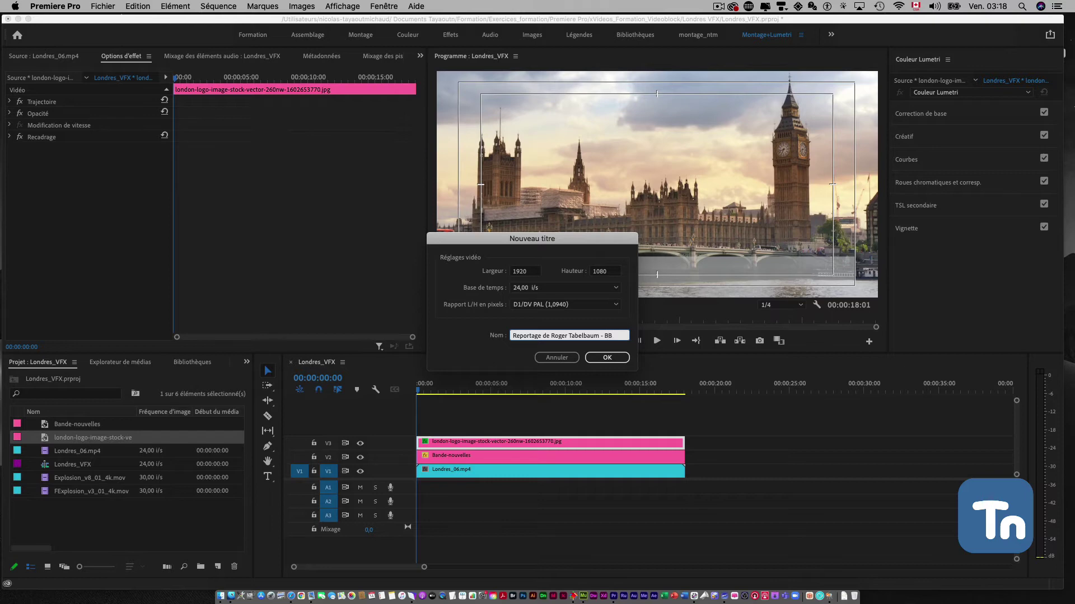
{"action": "left_click", "coordinate": [606, 357]}
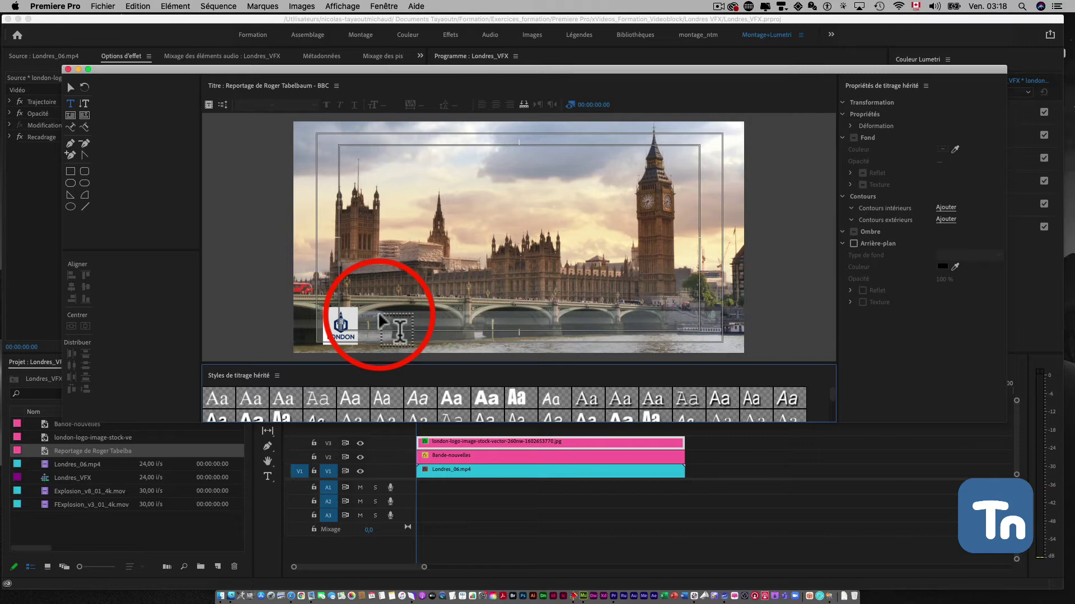
Type the reportage caption naming the reporter and ending in ' - BBC' beside the London logo.
{"action": "left_click", "coordinate": [92, 451]}
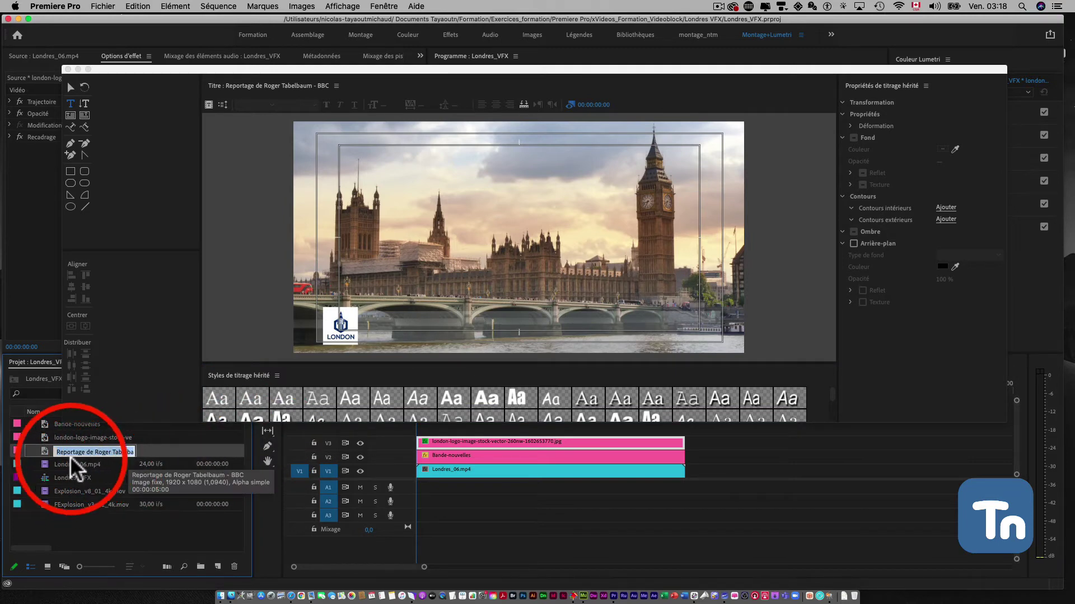
{"action": "left_click", "coordinate": [377, 316]}
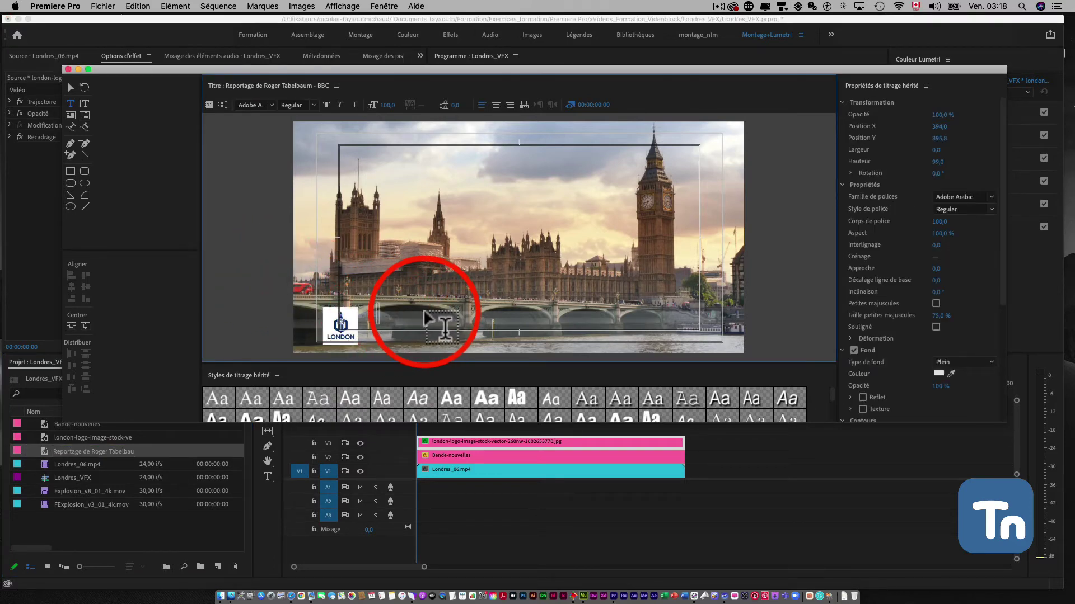
{"action": "type", "text": "Reportage de Roger Tabelbaum - BBC"}
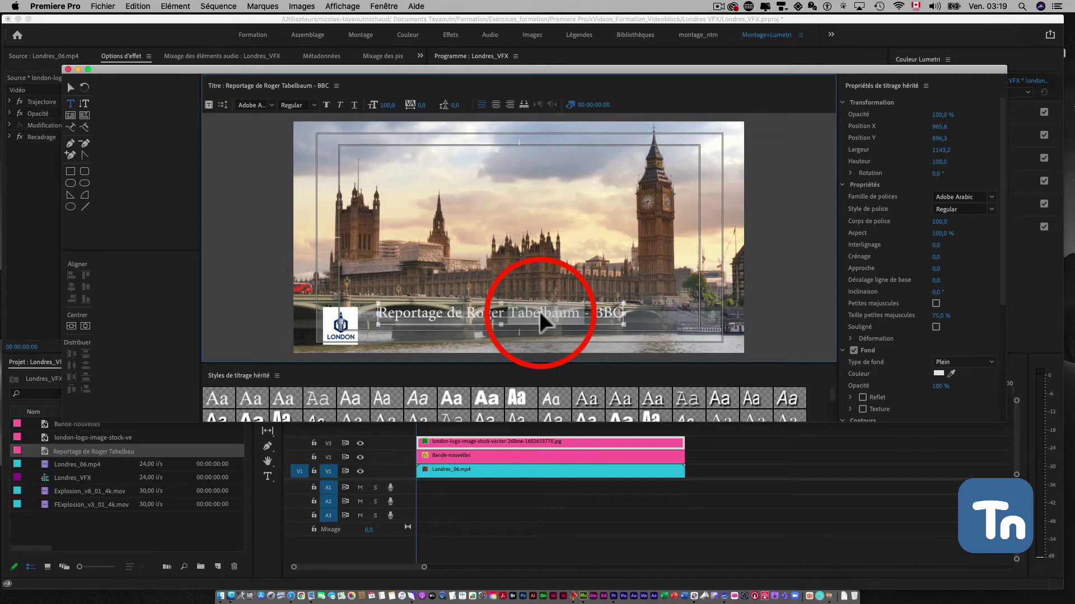
{"action": "left_click", "coordinate": [539, 311]}
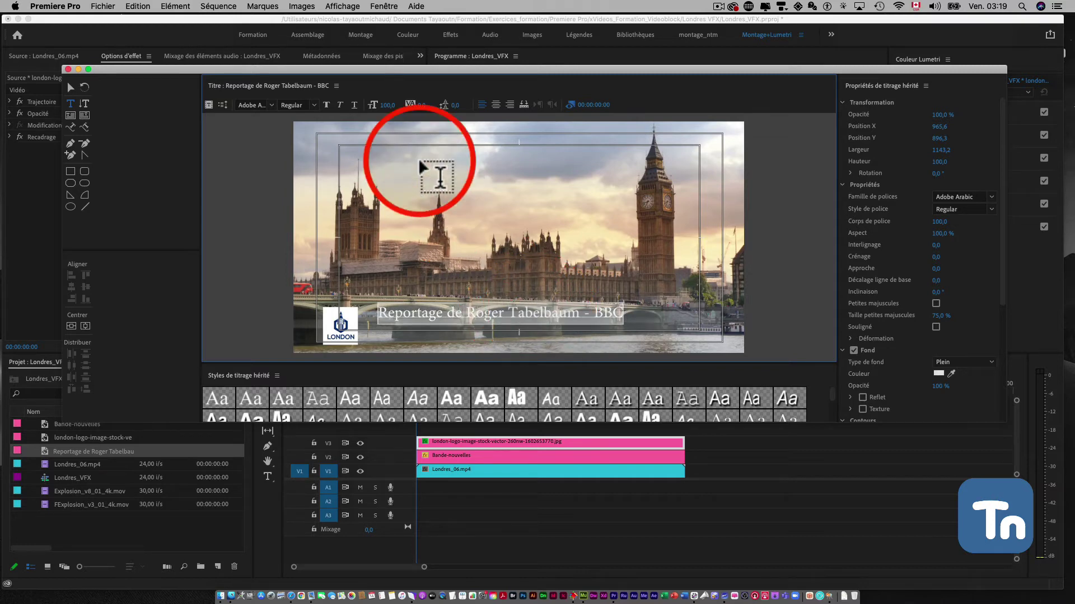
Set the caption font to Futura with the Bold style.
{"action": "left_click", "coordinate": [271, 105]}
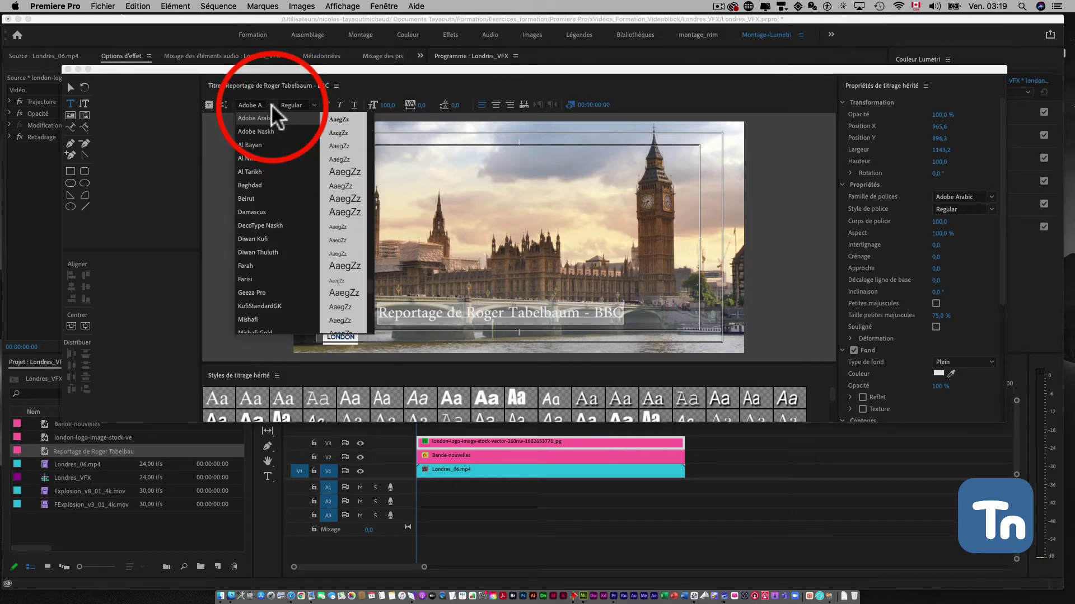
{"action": "scroll", "coordinate": [267, 130], "scroll_direction": "down", "scroll_amount": 20}
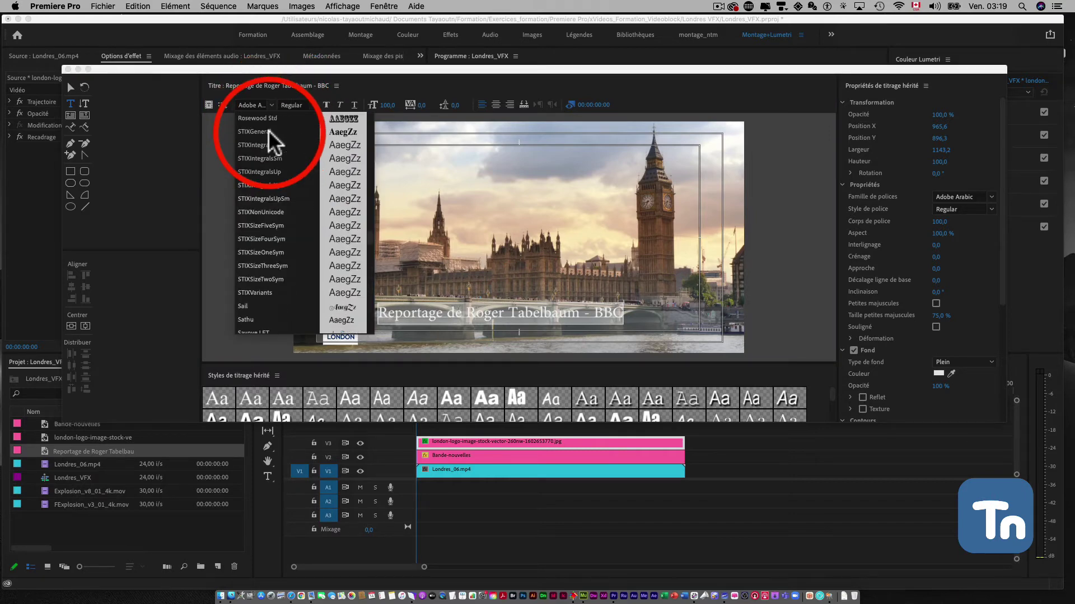
{"action": "scroll", "coordinate": [268, 130], "scroll_direction": "up", "scroll_amount": 20}
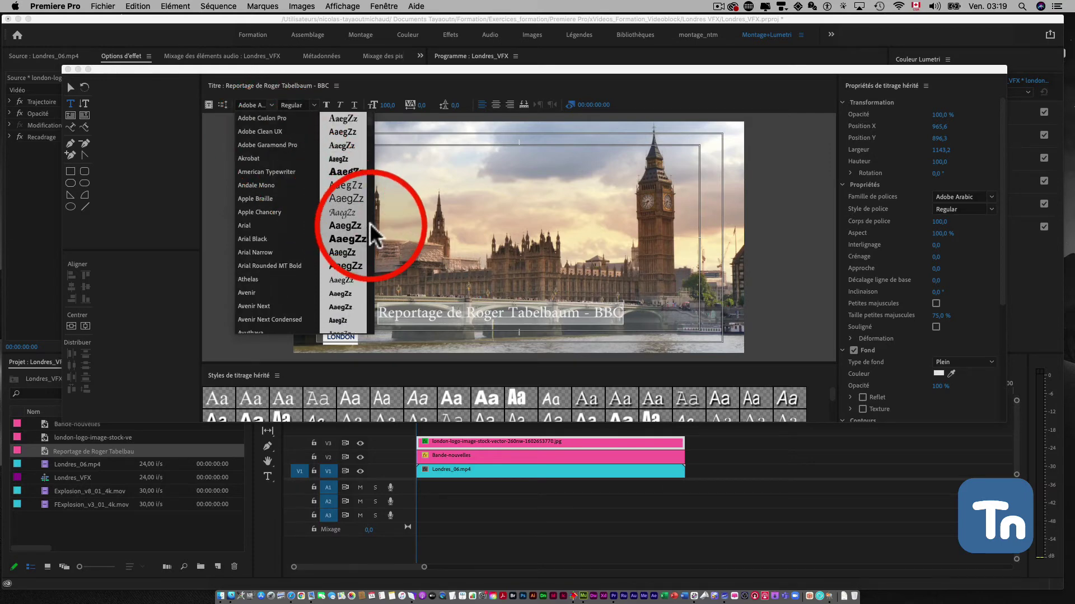
{"action": "scroll", "coordinate": [370, 223], "scroll_direction": "down", "scroll_amount": 4}
{"action": "scroll", "coordinate": [366, 173], "scroll_direction": "down", "scroll_amount": 4}
{"action": "scroll", "coordinate": [368, 142], "scroll_direction": "down", "scroll_amount": 2}
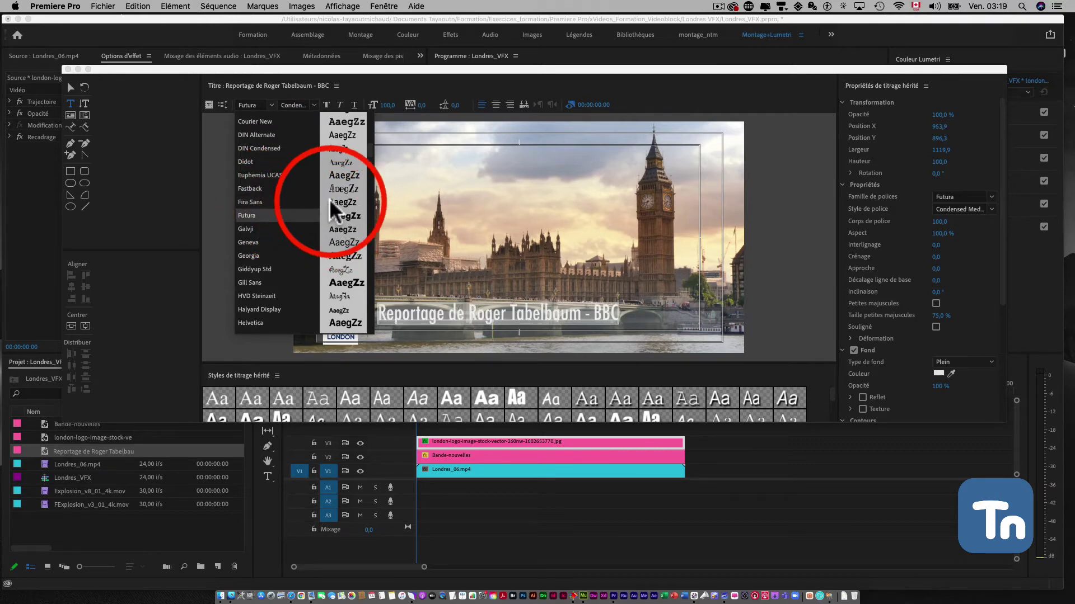
{"action": "left_click", "coordinate": [312, 103]}
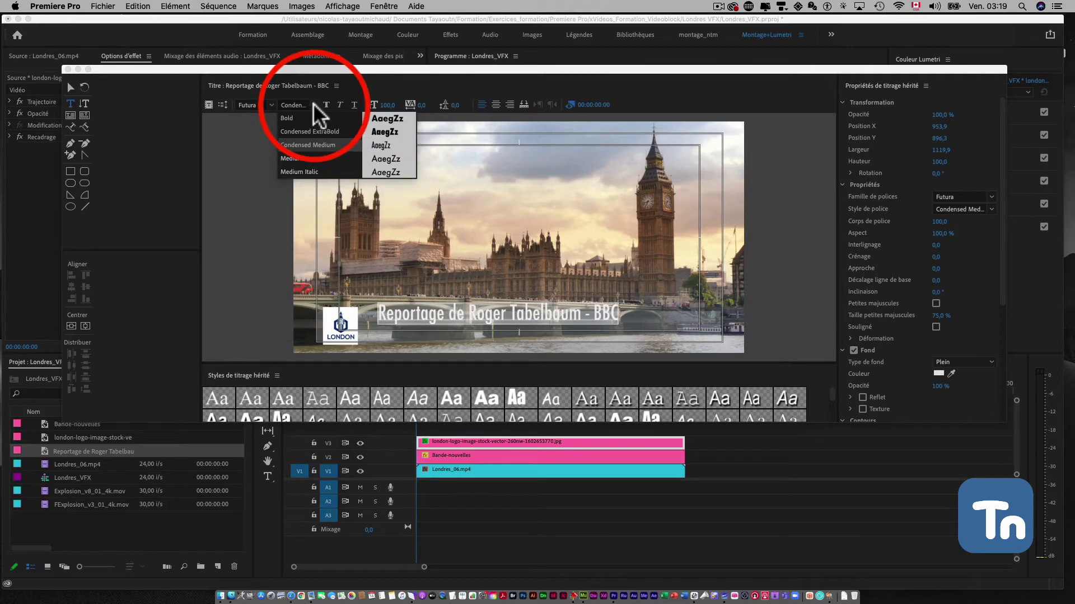
{"action": "left_click", "coordinate": [316, 160]}
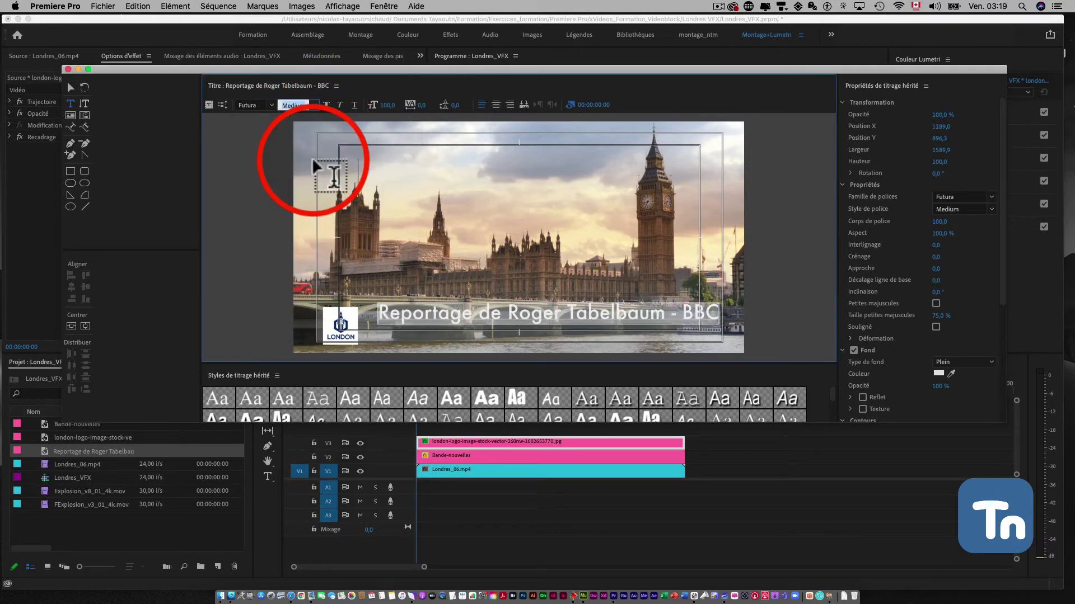
{"action": "left_click", "coordinate": [315, 104]}
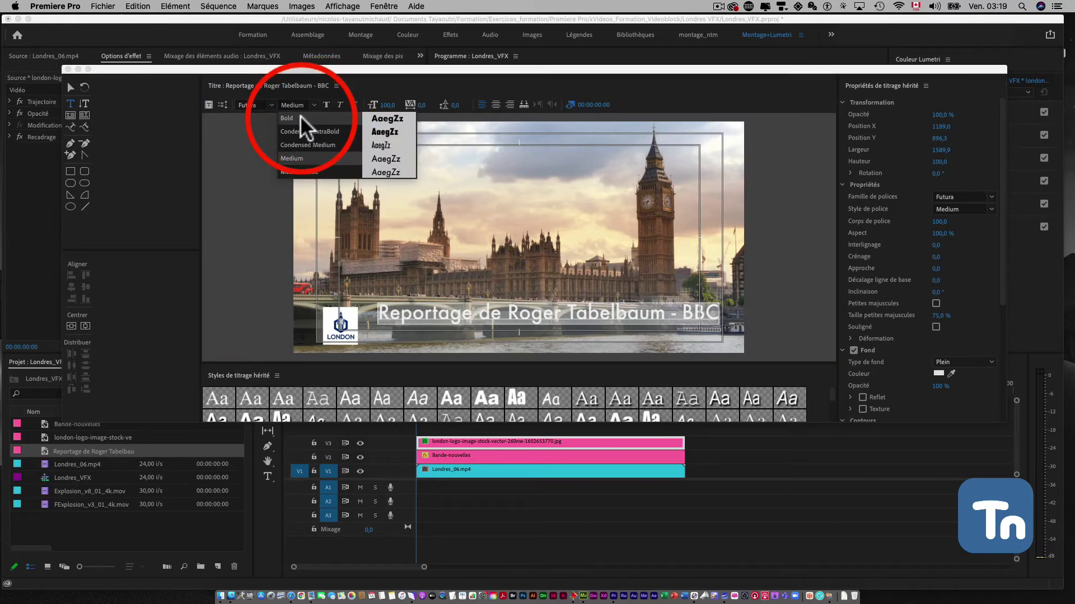
{"action": "left_click", "coordinate": [300, 118]}
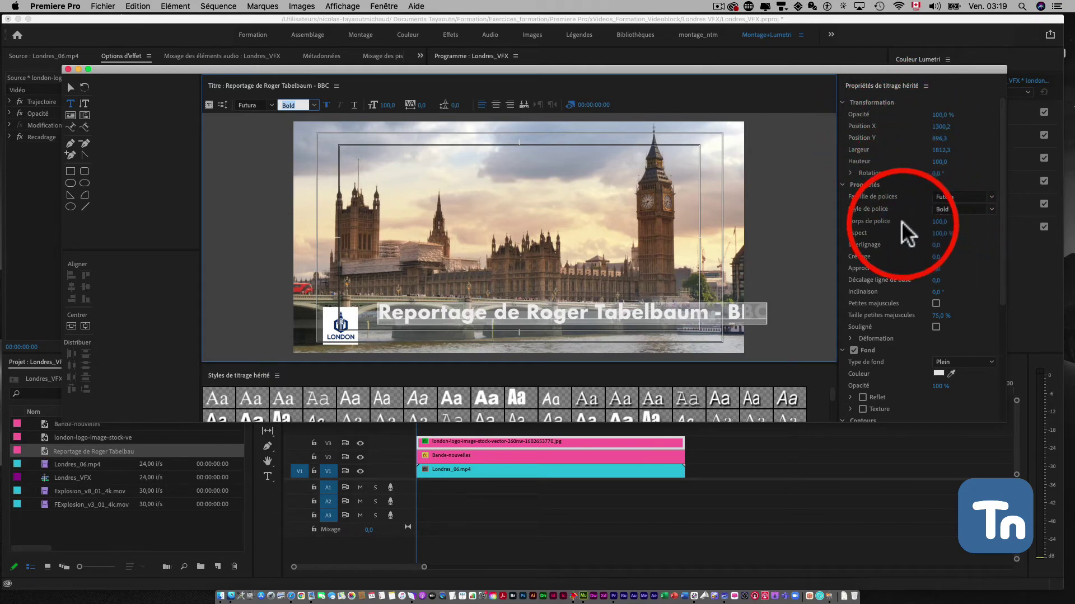
Shrink the caption to font size 59 and fill it with black (000000).
{"action": "left_click_drag", "start_coordinate": [385, 105], "coordinate": [353, 106]}
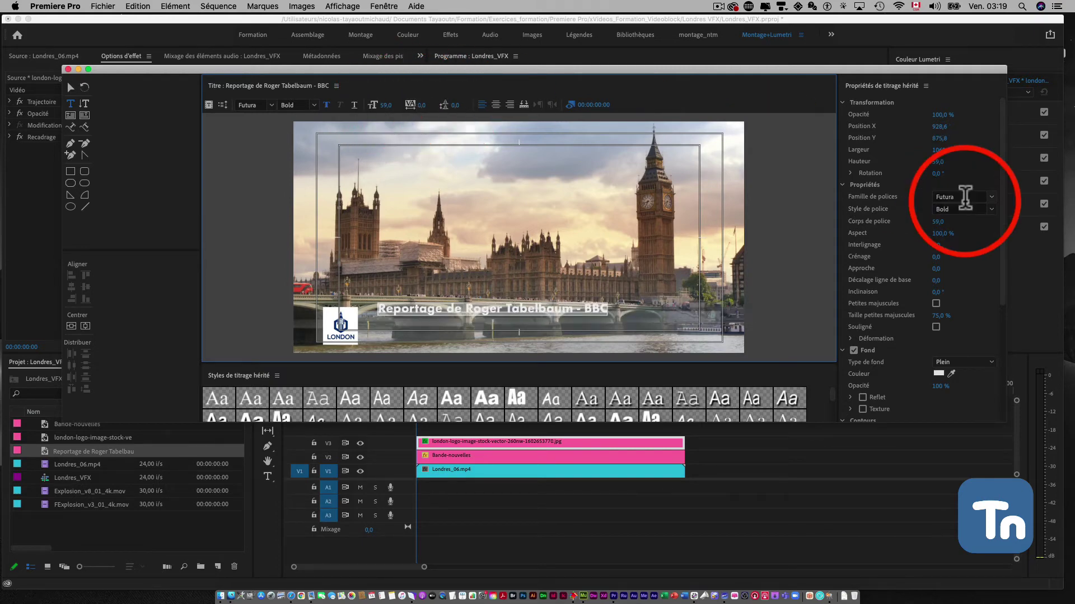
{"action": "left_click", "coordinate": [952, 378]}
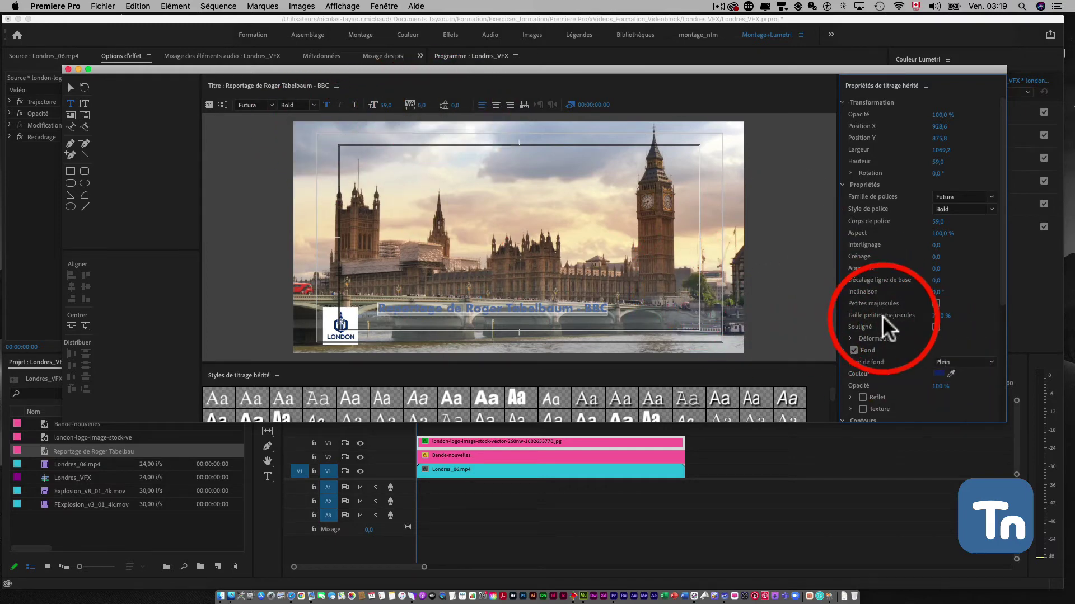
{"action": "left_click", "coordinate": [938, 374]}
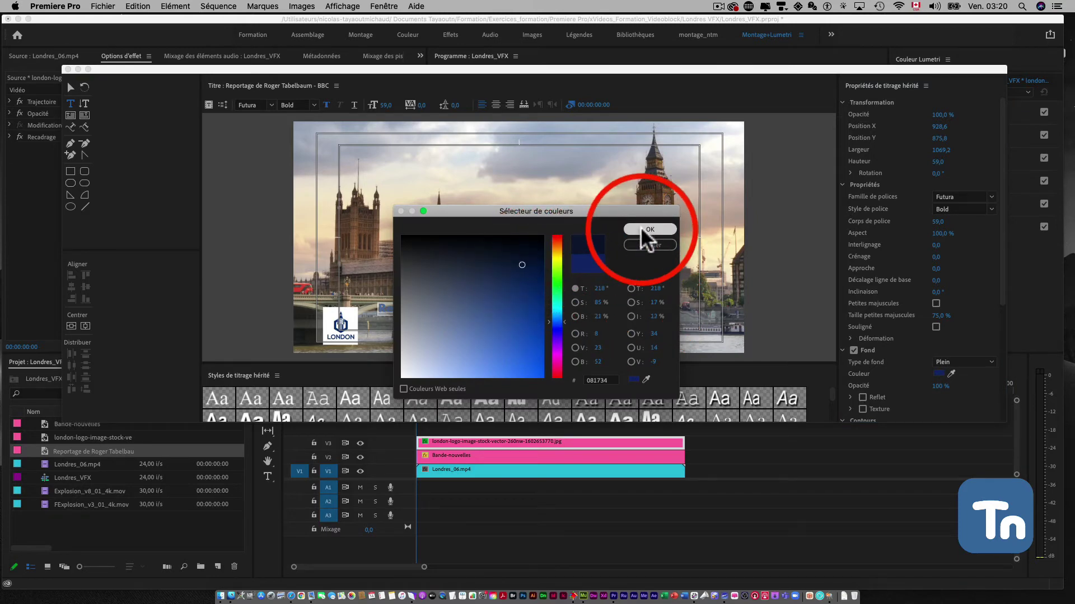
{"action": "left_click", "coordinate": [515, 253]}
{"action": "left_click", "coordinate": [650, 229]}
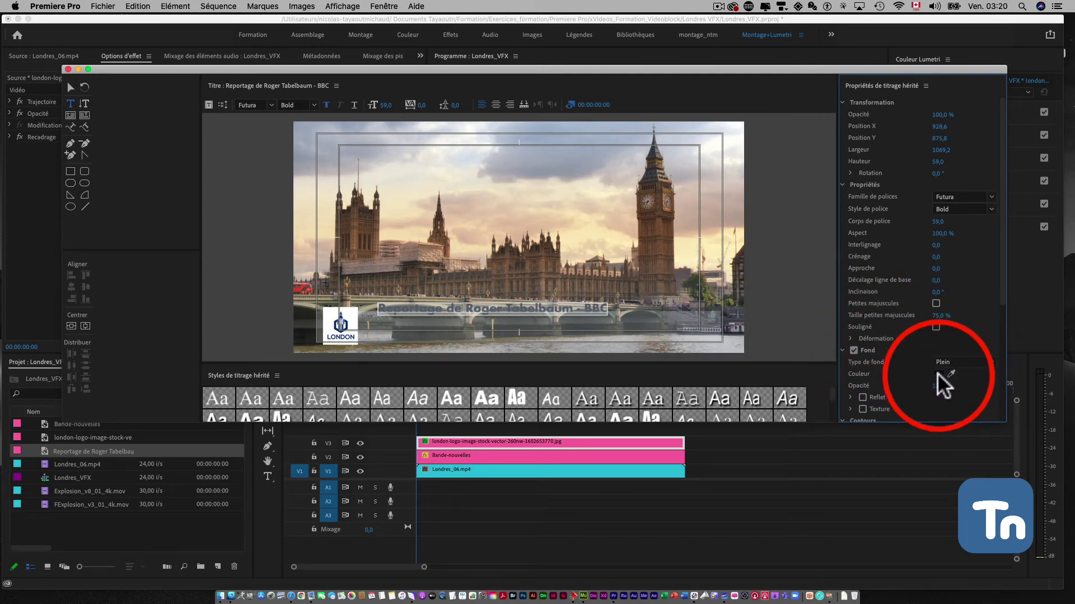
{"action": "left_click", "coordinate": [938, 375]}
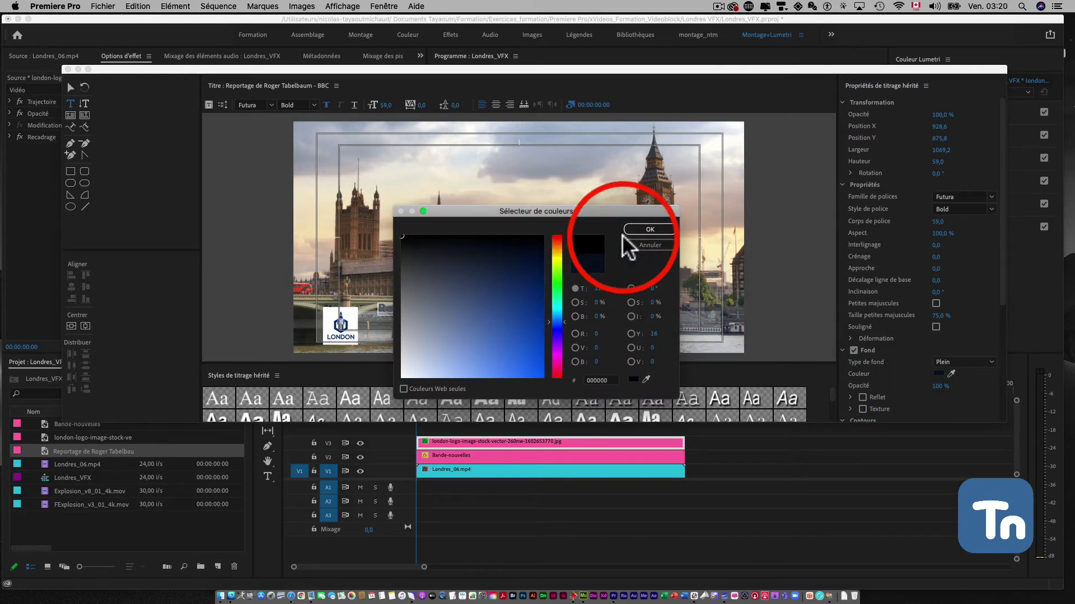
{"action": "left_click", "coordinate": [646, 231]}
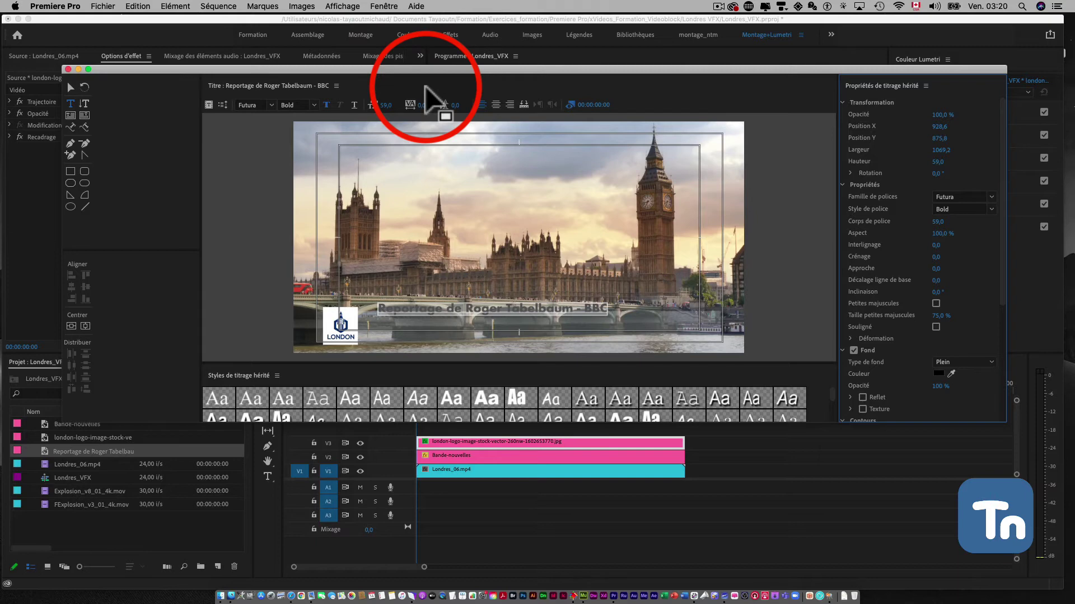
Lower the caption to 860.8/928 beside the logo, then close the title editor.
{"action": "left_click", "coordinate": [69, 85]}
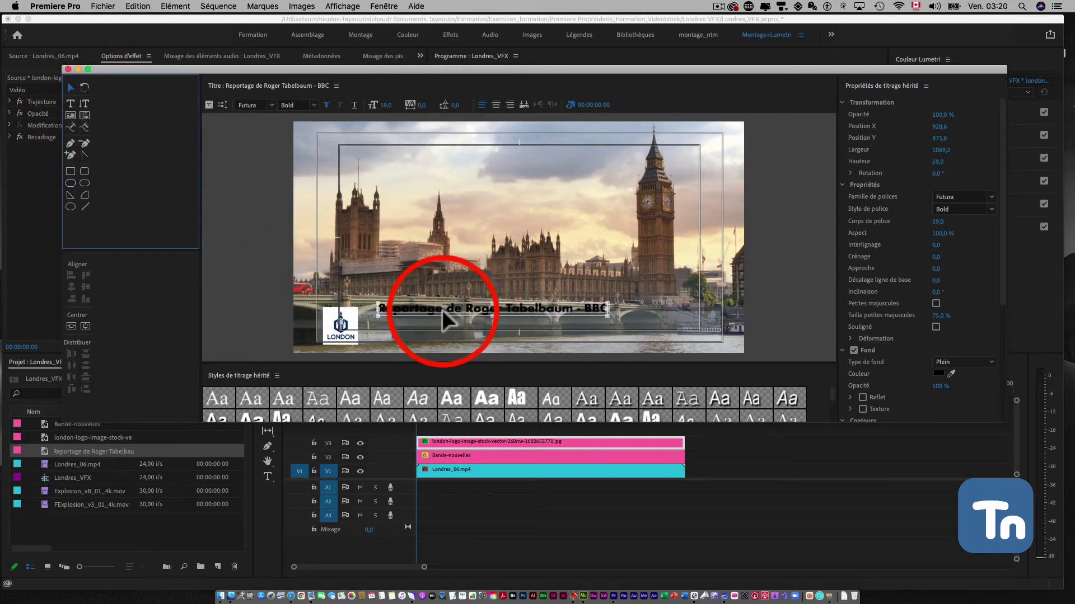
{"action": "left_click_drag", "start_coordinate": [397, 312], "coordinate": [383, 323]}
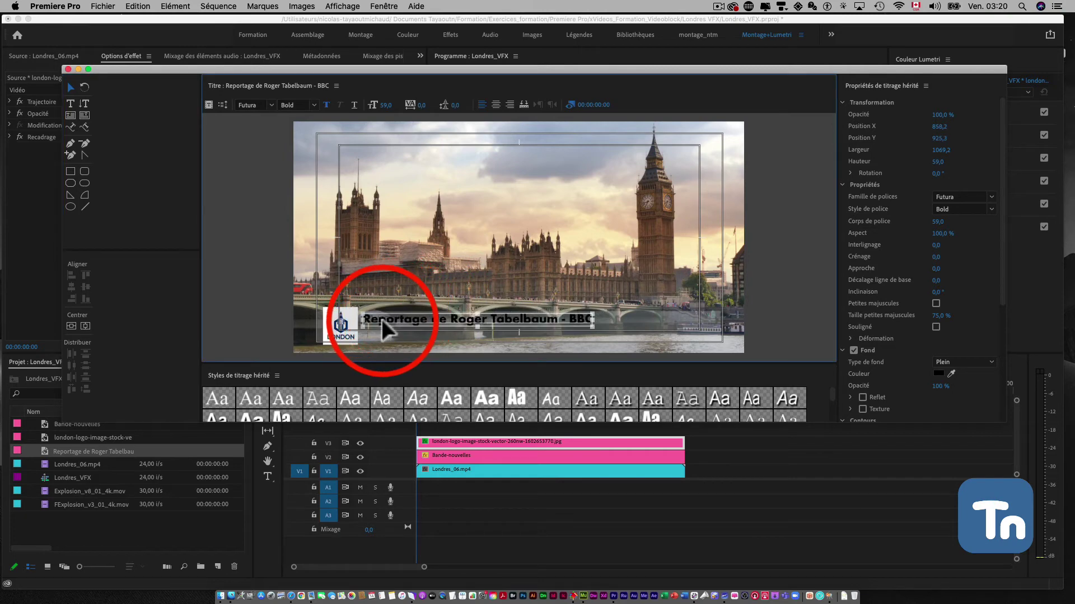
{"action": "left_click_drag", "start_coordinate": [381, 319], "coordinate": [382, 320]}
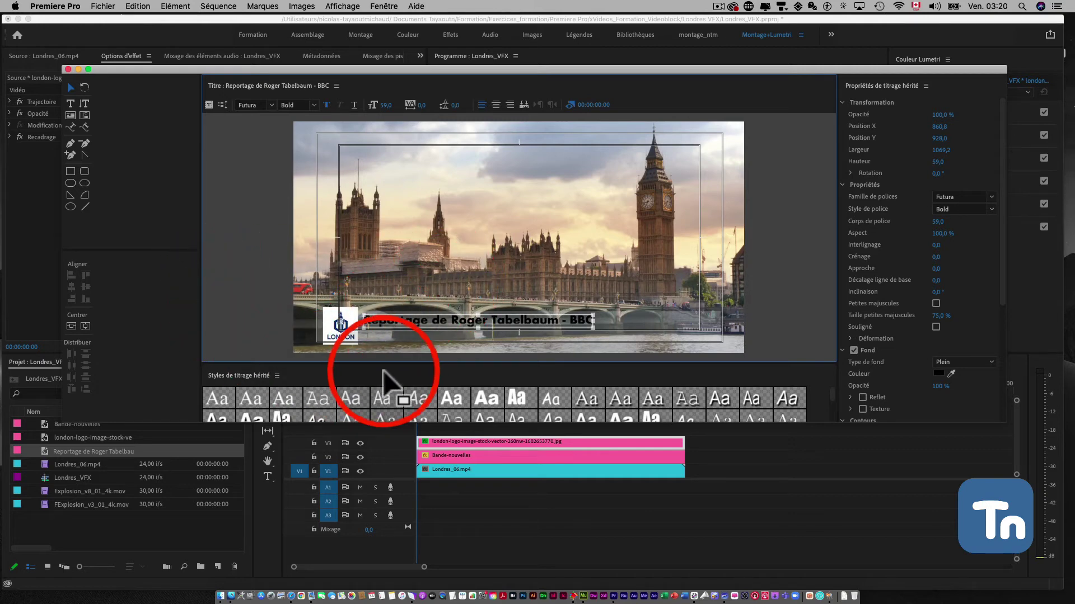
{"action": "left_click", "coordinate": [465, 453]}
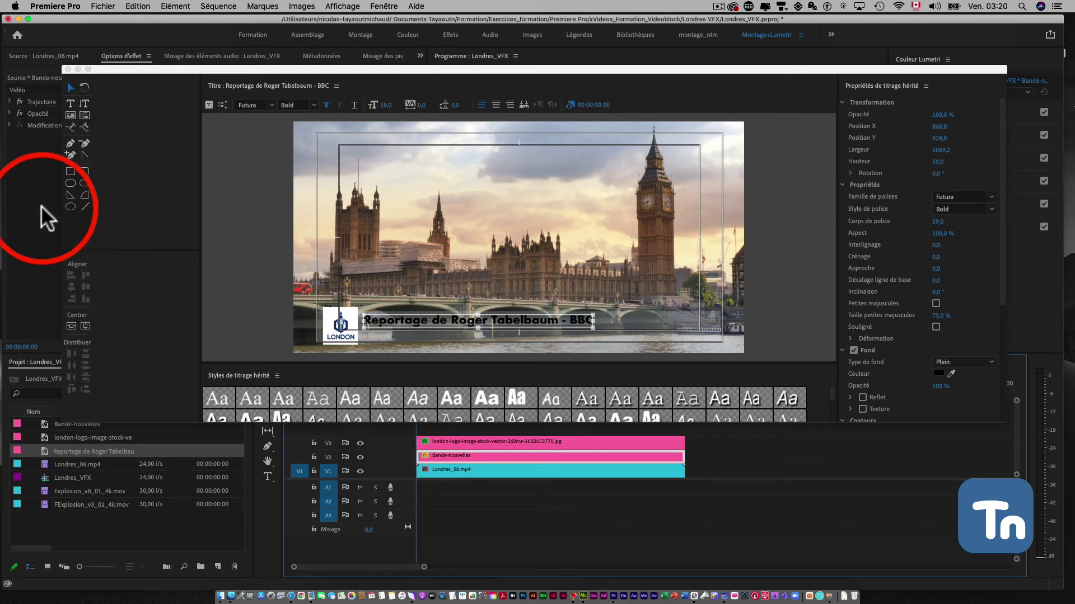
{"action": "left_click", "coordinate": [67, 69]}
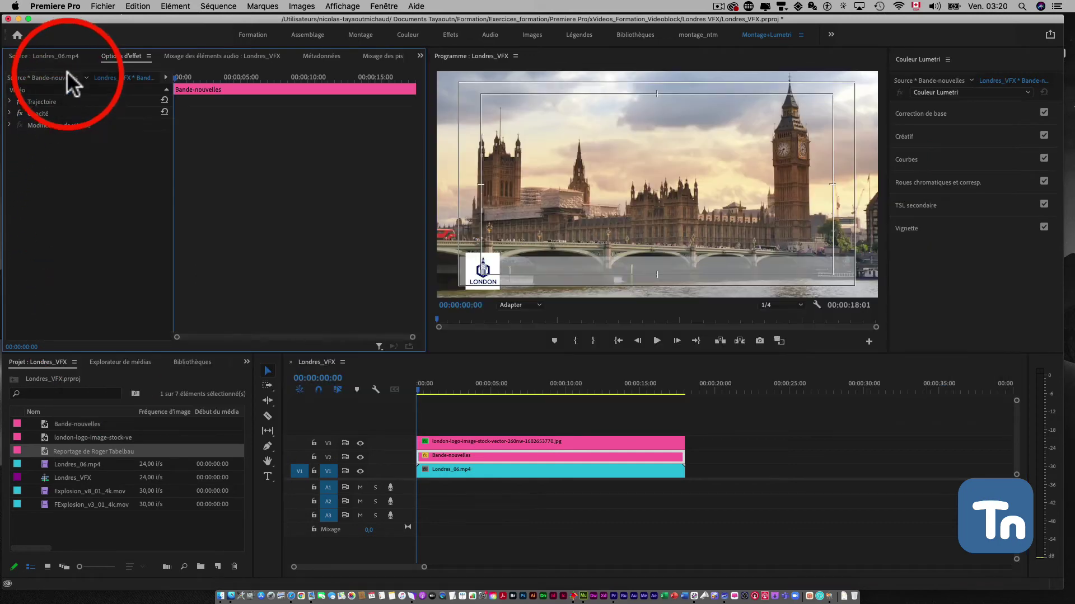
Lower the Bande-nouvelles banner's opacity to 38%.
{"action": "left_click", "coordinate": [479, 457]}
{"action": "left_click", "coordinate": [9, 101]}
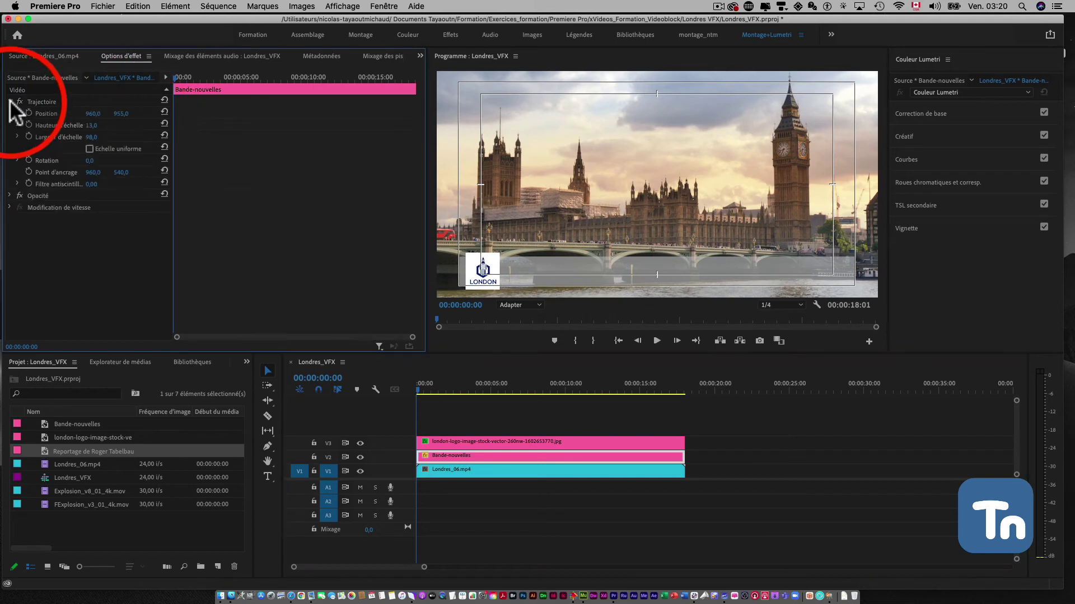
{"action": "left_click", "coordinate": [10, 196]}
{"action": "left_click_drag", "start_coordinate": [93, 222], "coordinate": [62, 222]}
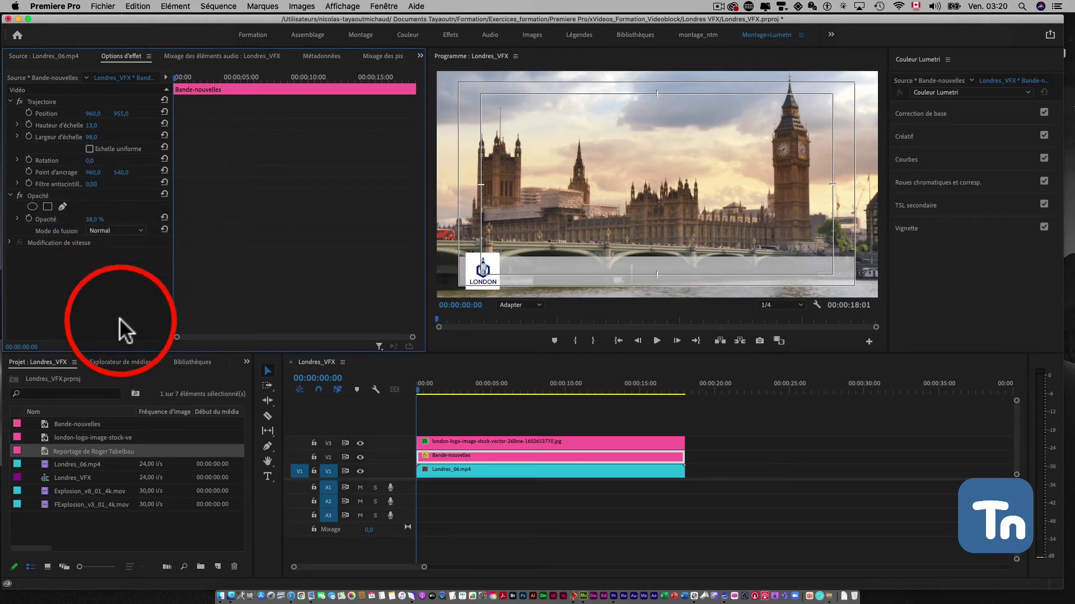
Put the caption title on V4, save, and trim the overlays to run from about 2s to 15s.
{"action": "left_click_drag", "start_coordinate": [43, 450], "coordinate": [684, 427]}
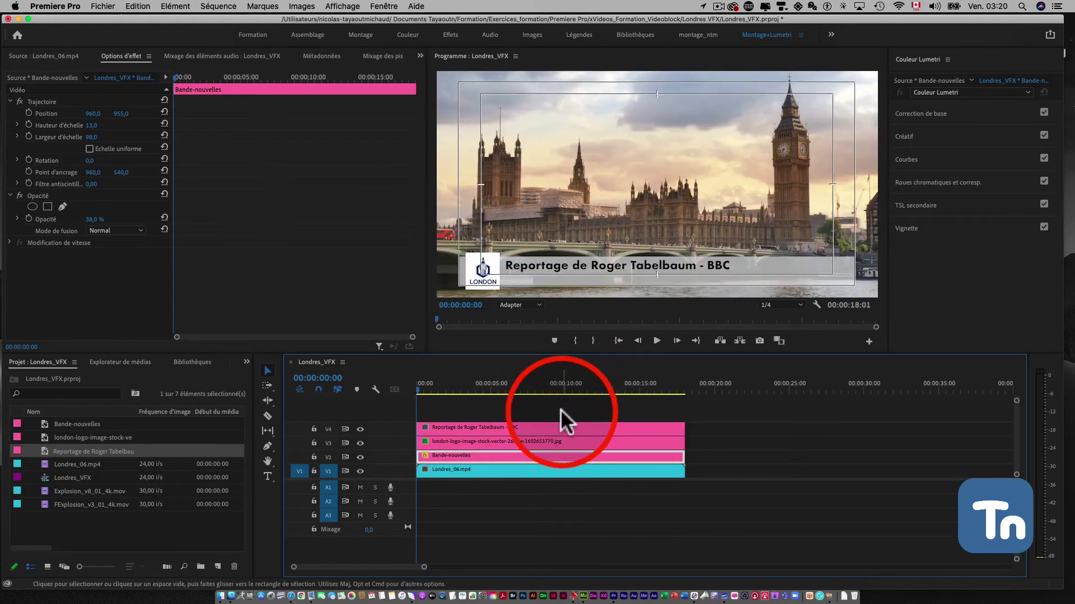
{"action": "key", "text": "super+s"}
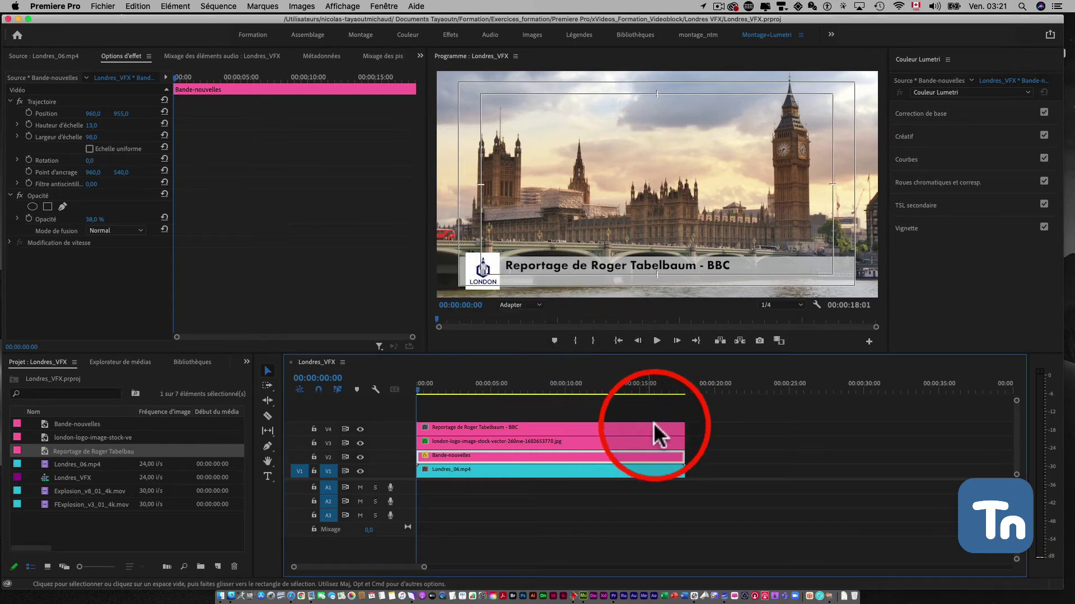
{"action": "mouse_move", "coordinate": [676, 428]}
{"action": "left_mouse_down"}
{"action": "mouse_move", "coordinate": [653, 428]}
{"action": "mouse_move", "coordinate": [653, 455]}
{"action": "left_mouse_up"}
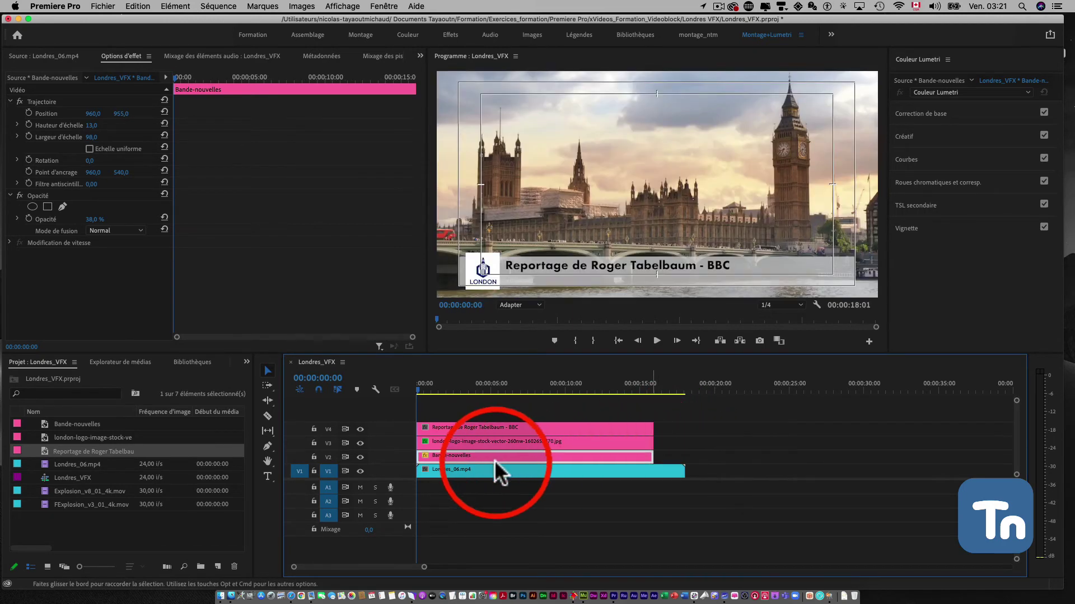
{"action": "mouse_move", "coordinate": [418, 455]}
{"action": "left_mouse_down"}
{"action": "mouse_move", "coordinate": [446, 455]}
{"action": "mouse_move", "coordinate": [446, 428]}
{"action": "left_mouse_up"}
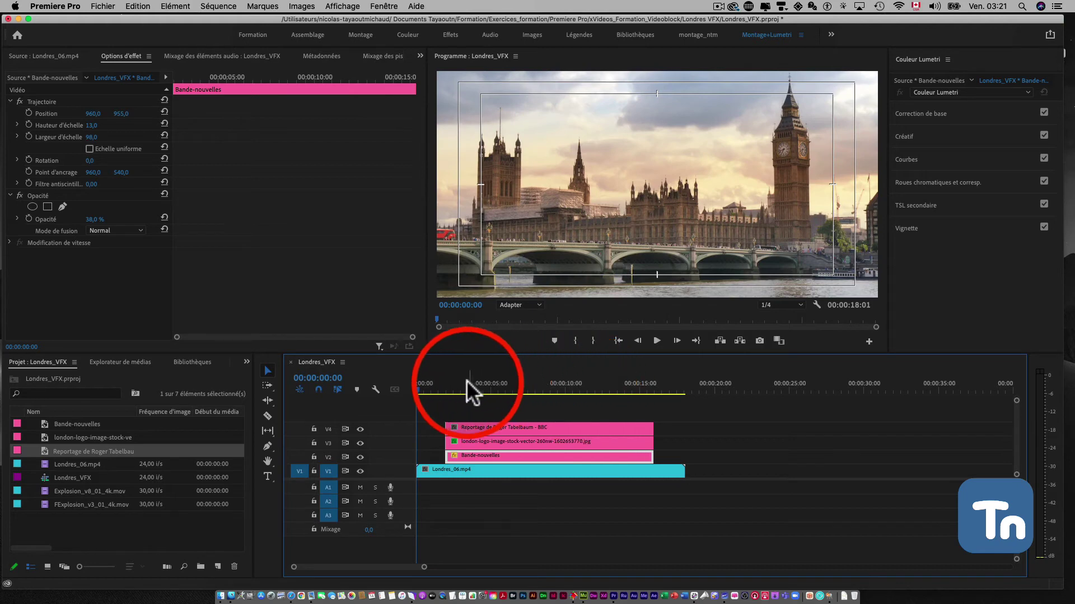
{"action": "left_click", "coordinate": [466, 385]}
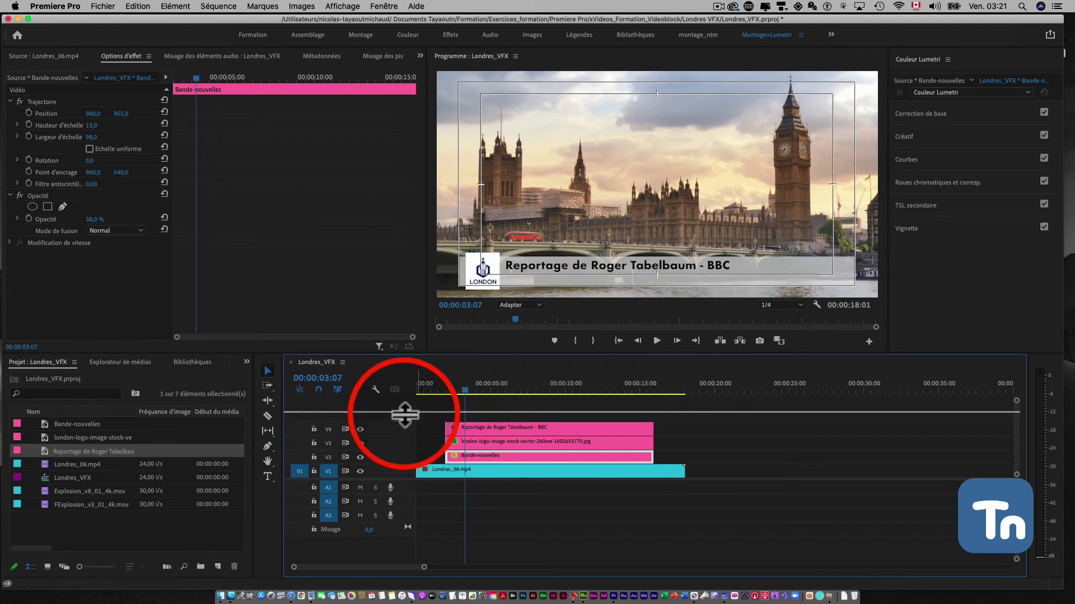
Enlarge track V4 and check the Timeline Display Settings so keyframe lines show.
{"action": "mouse_move", "coordinate": [401, 429]}
{"action": "left_mouse_down"}
{"action": "mouse_move", "coordinate": [407, 452]}
{"action": "mouse_move", "coordinate": [403, 440]}
{"action": "left_mouse_up"}
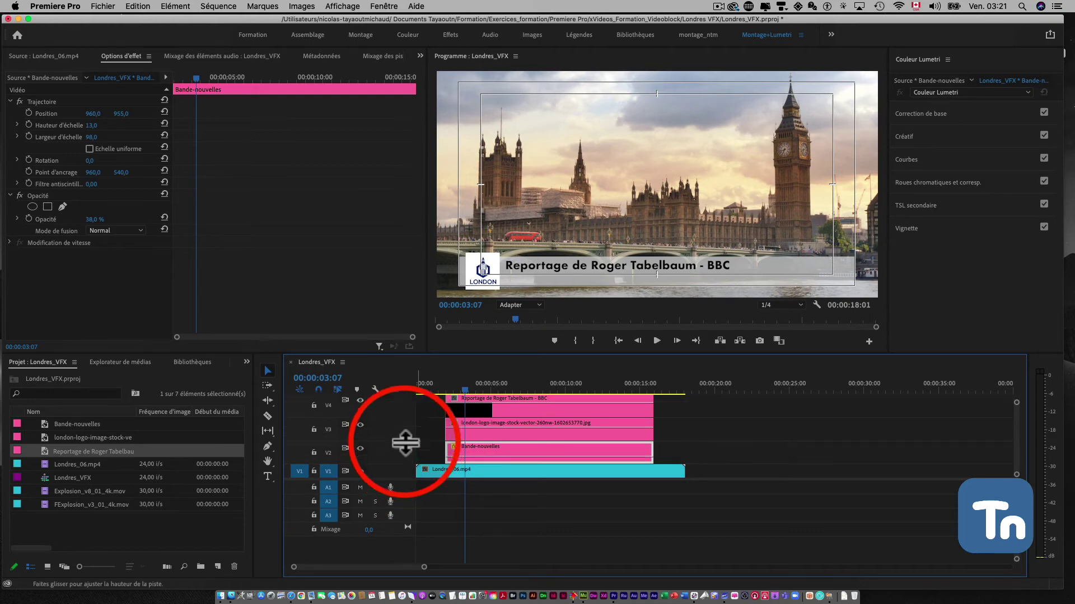
{"action": "left_click", "coordinate": [376, 389]}
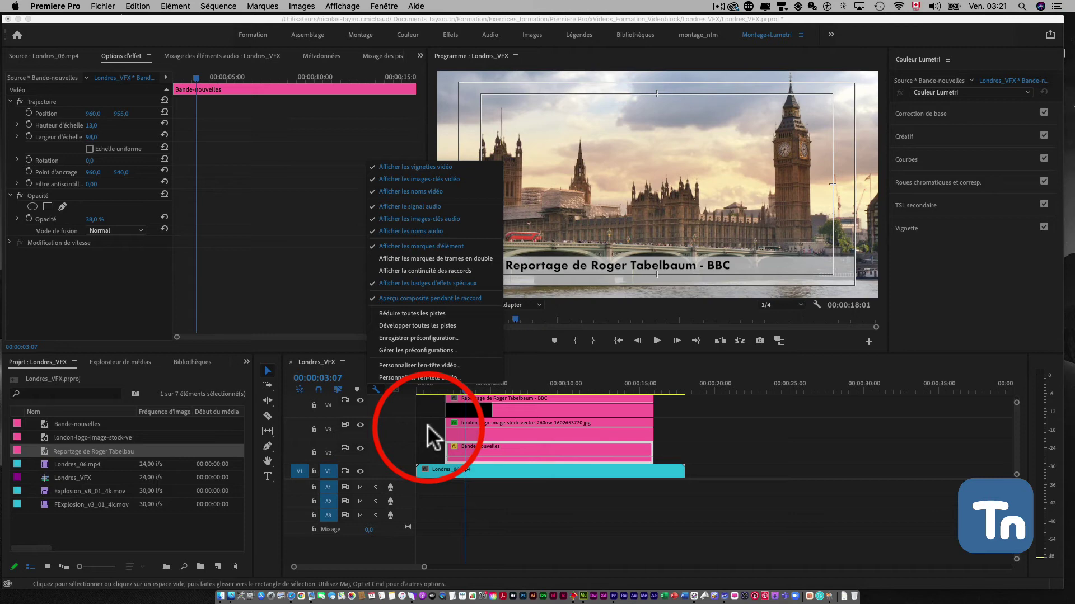
{"action": "left_click", "coordinate": [428, 425]}
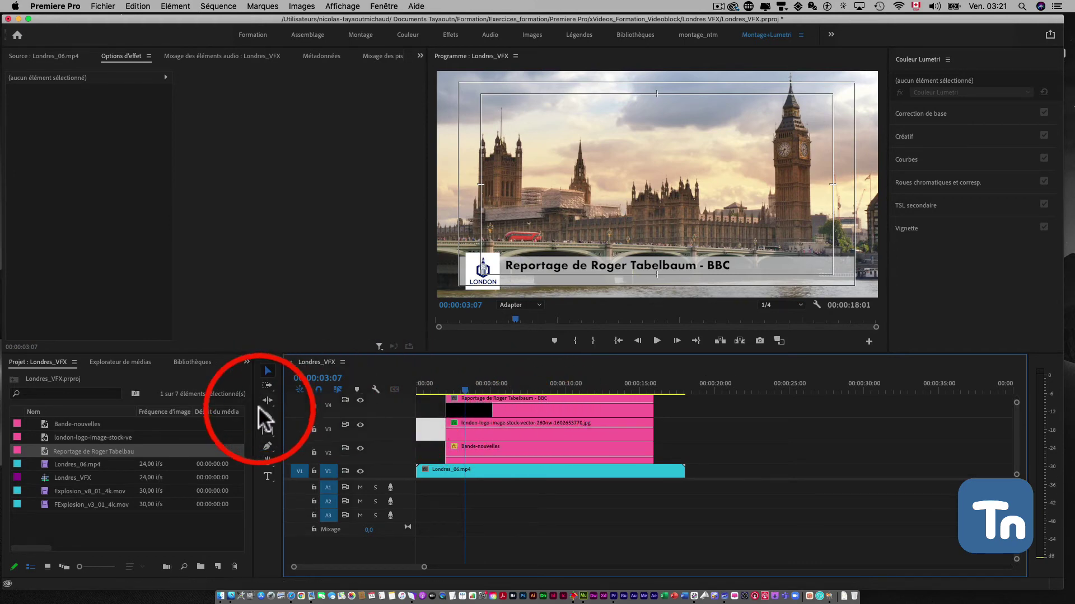
With the Pen tool, add fade-in opacity keyframes at the starts of the title, logo and banner clips.
{"action": "left_click", "coordinate": [267, 445]}
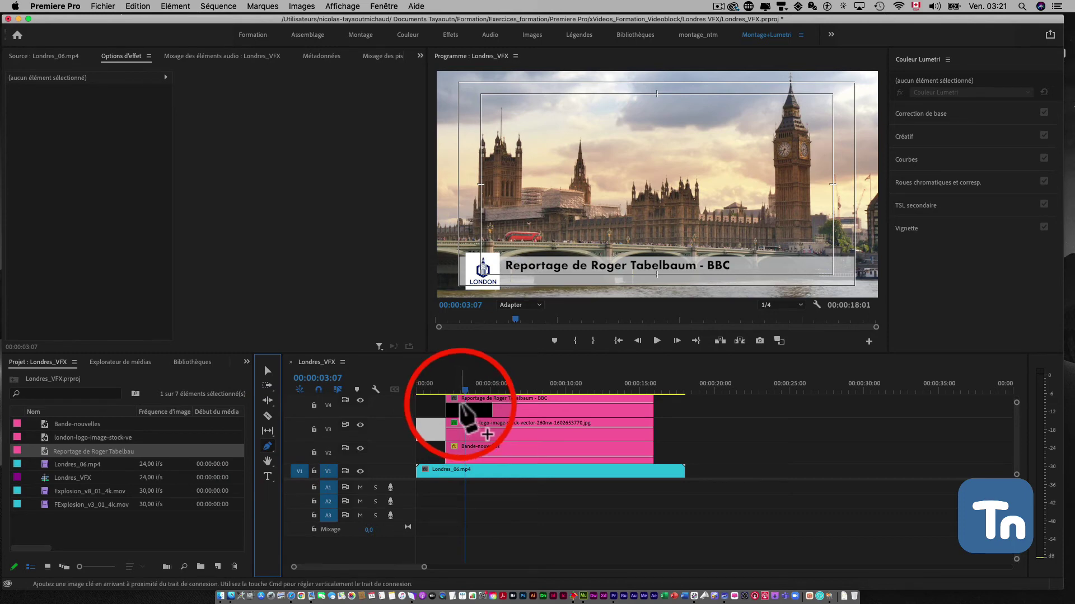
{"action": "left_click", "coordinate": [451, 404]}
{"action": "left_click_drag", "start_coordinate": [449, 403], "coordinate": [448, 414]}
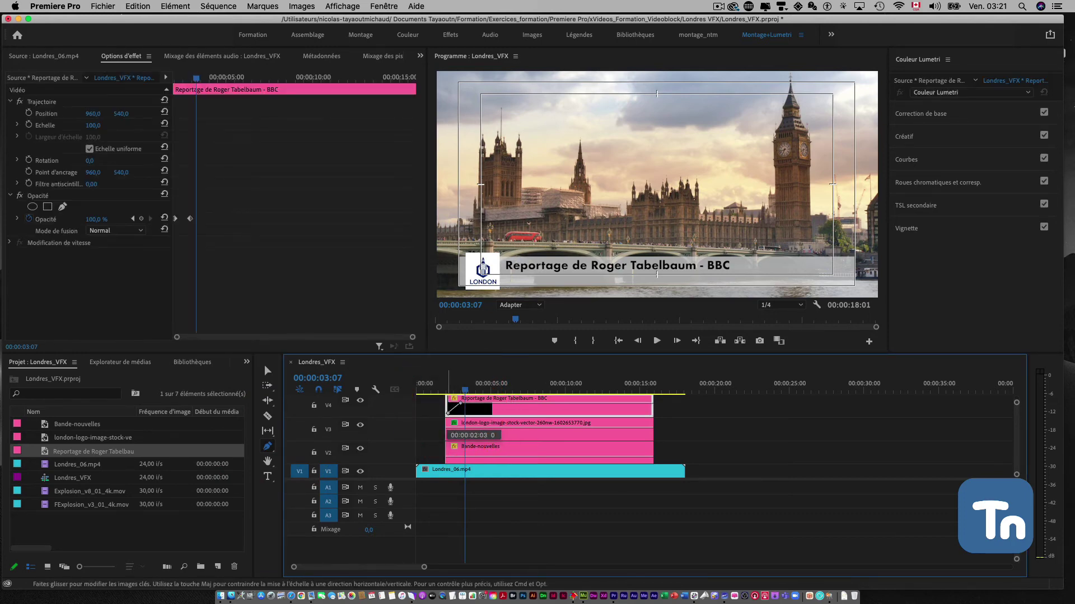
{"action": "left_click", "coordinate": [450, 429]}
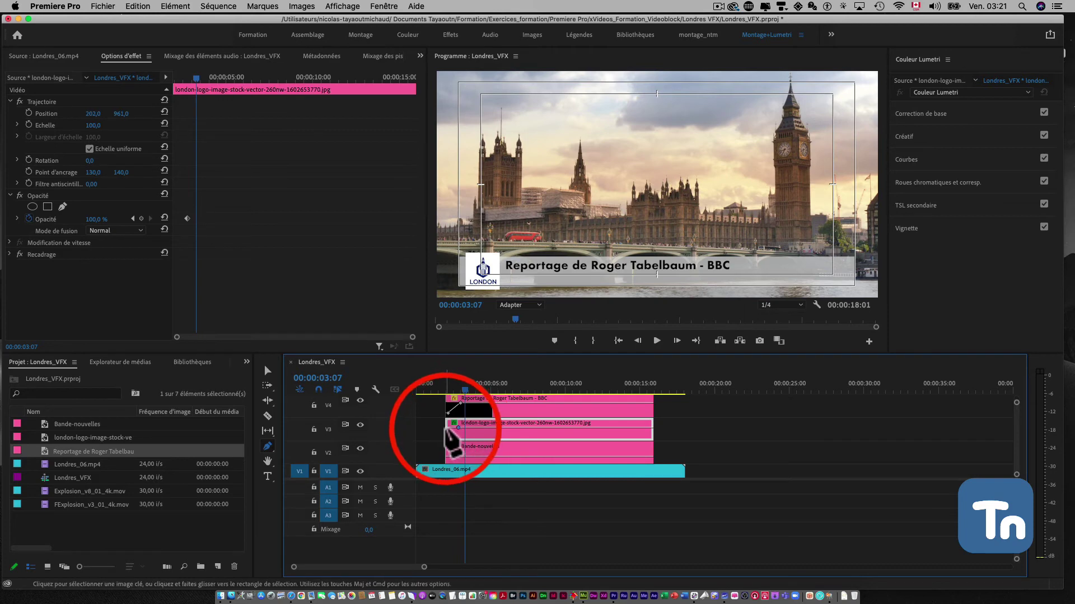
{"action": "left_click", "coordinate": [447, 439]}
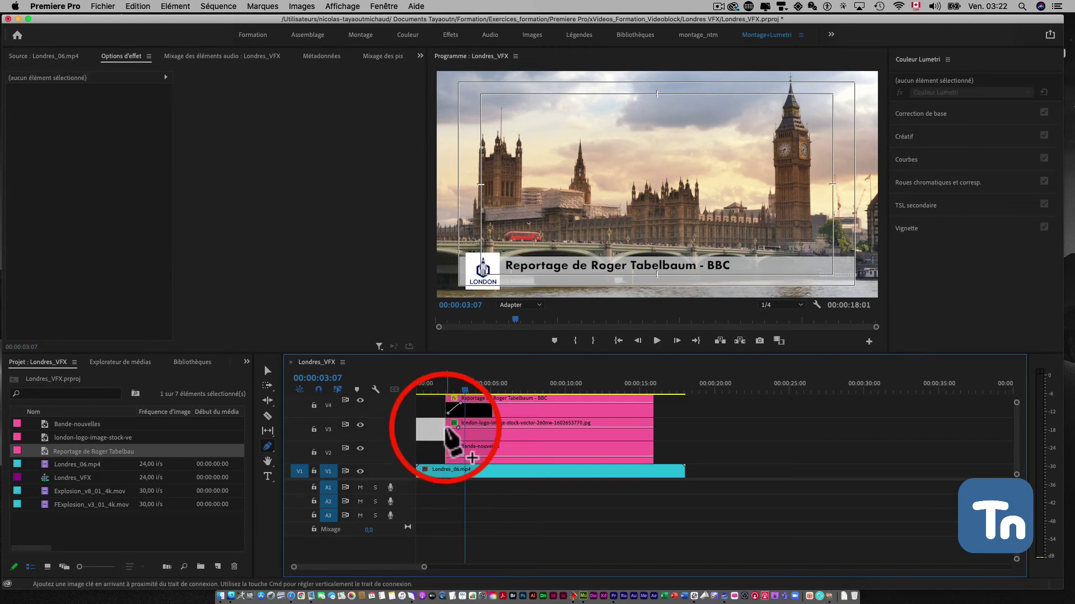
{"action": "left_click_drag", "start_coordinate": [447, 428], "coordinate": [451, 456]}
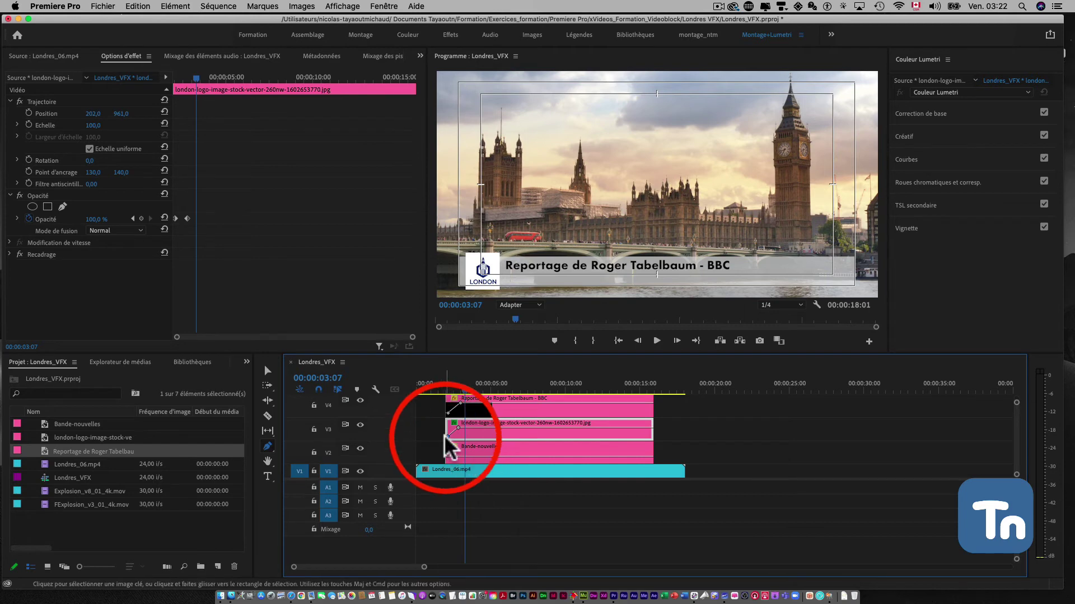
{"action": "left_click", "coordinate": [462, 458]}
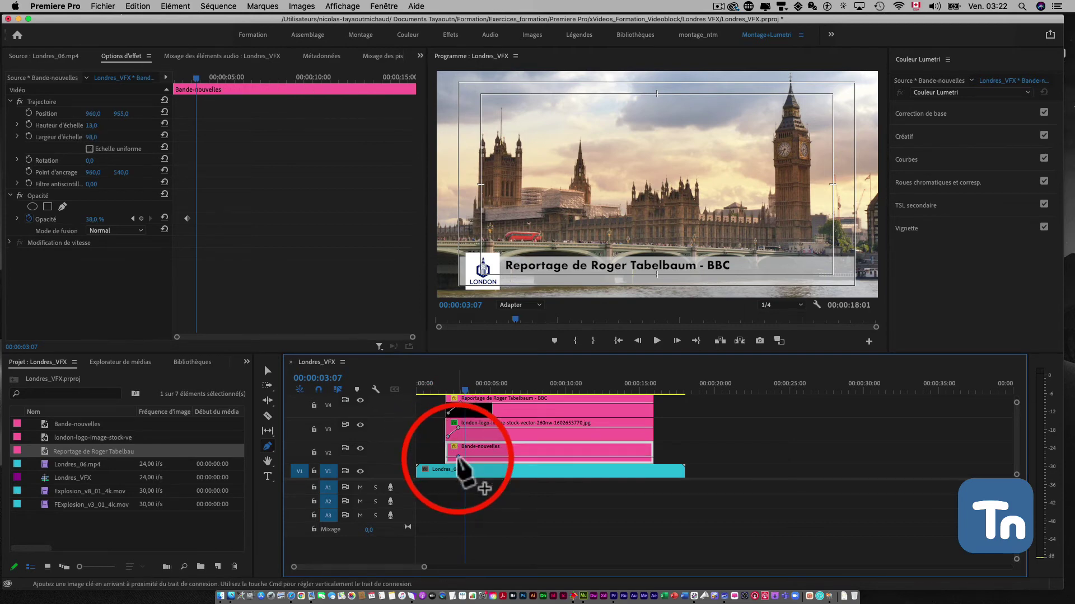
{"action": "left_click_drag", "start_coordinate": [454, 467], "coordinate": [448, 461]}
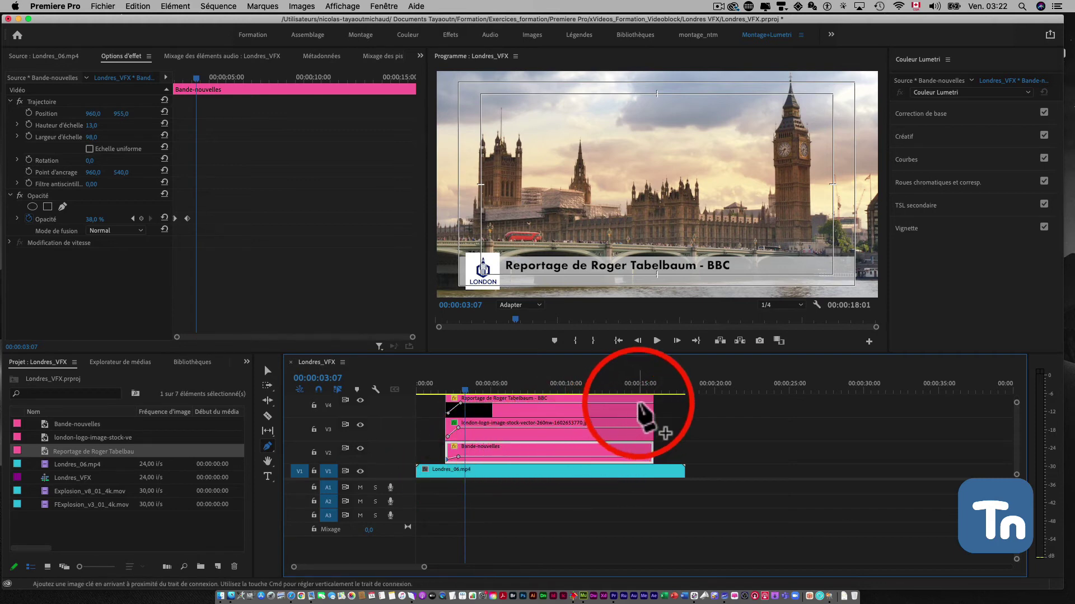
Add fade-out keyframes near 15 seconds, dropping the title, logo and banner opacity to zero.
{"action": "left_click", "coordinate": [639, 403]}
{"action": "left_click", "coordinate": [651, 403]}
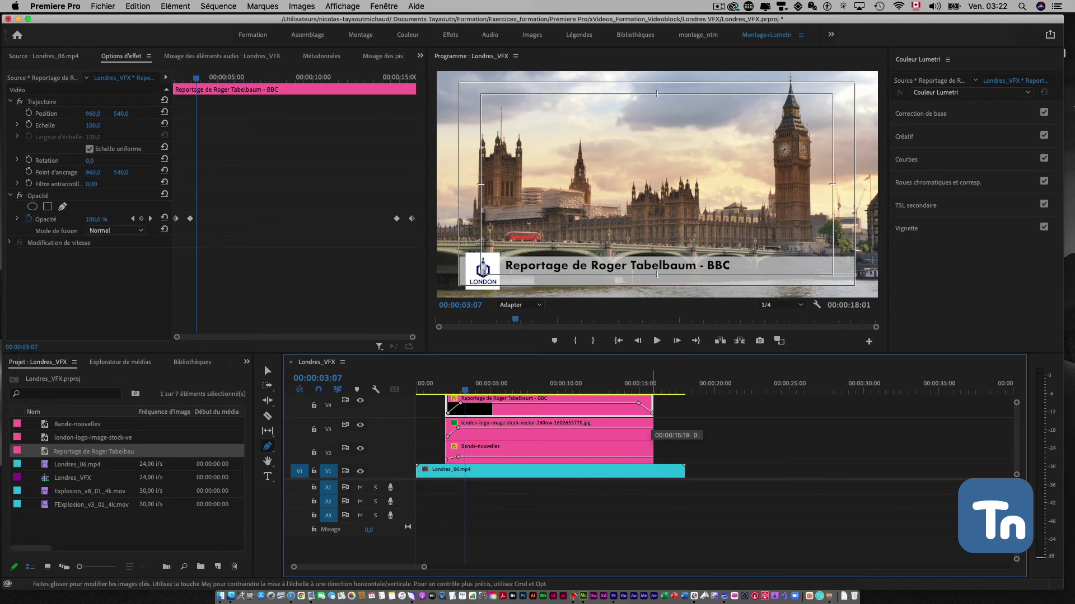
{"action": "left_click", "coordinate": [639, 427]}
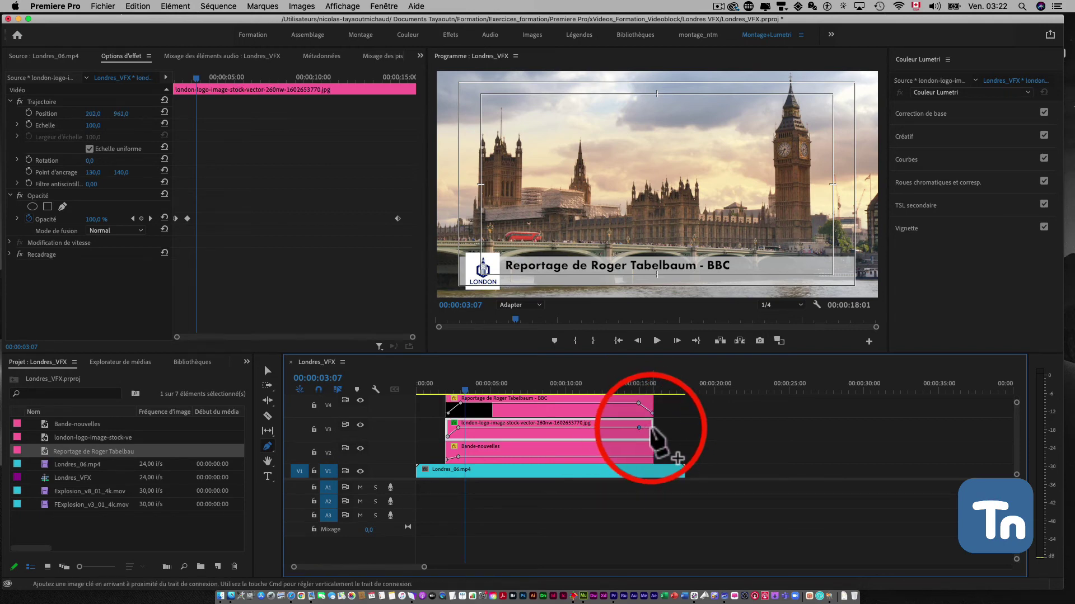
{"action": "left_click_drag", "start_coordinate": [651, 429], "coordinate": [650, 438]}
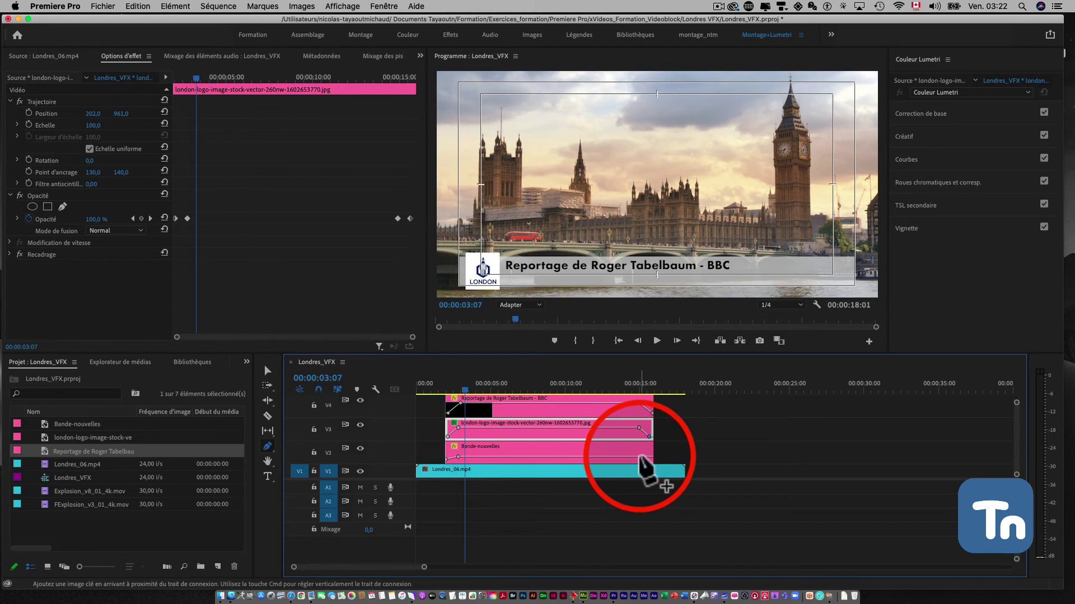
{"action": "left_click", "coordinate": [639, 457]}
{"action": "left_click", "coordinate": [651, 460]}
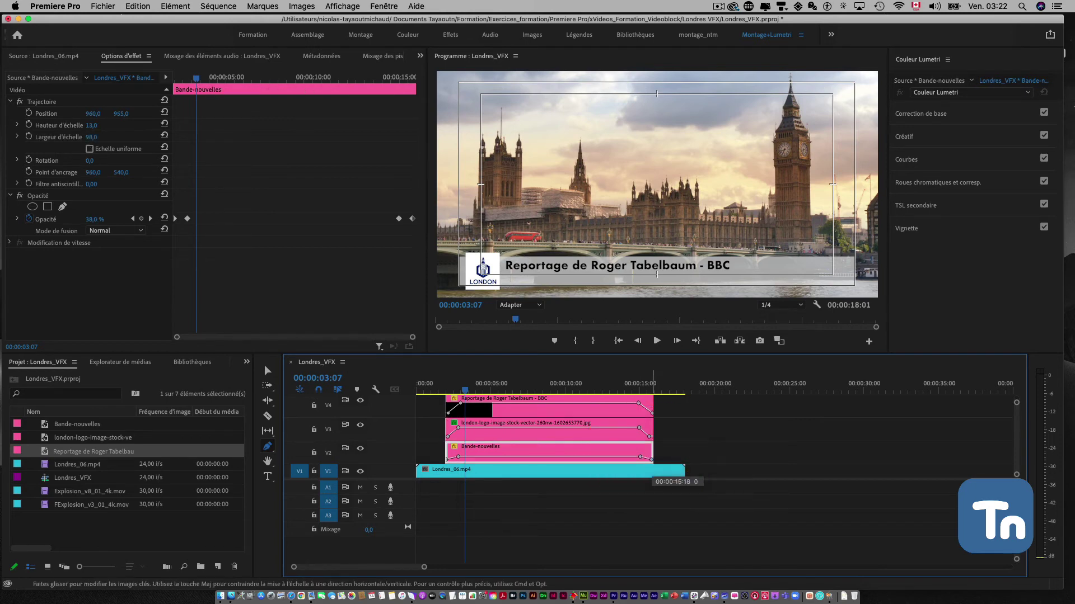
{"action": "left_click", "coordinate": [641, 458]}
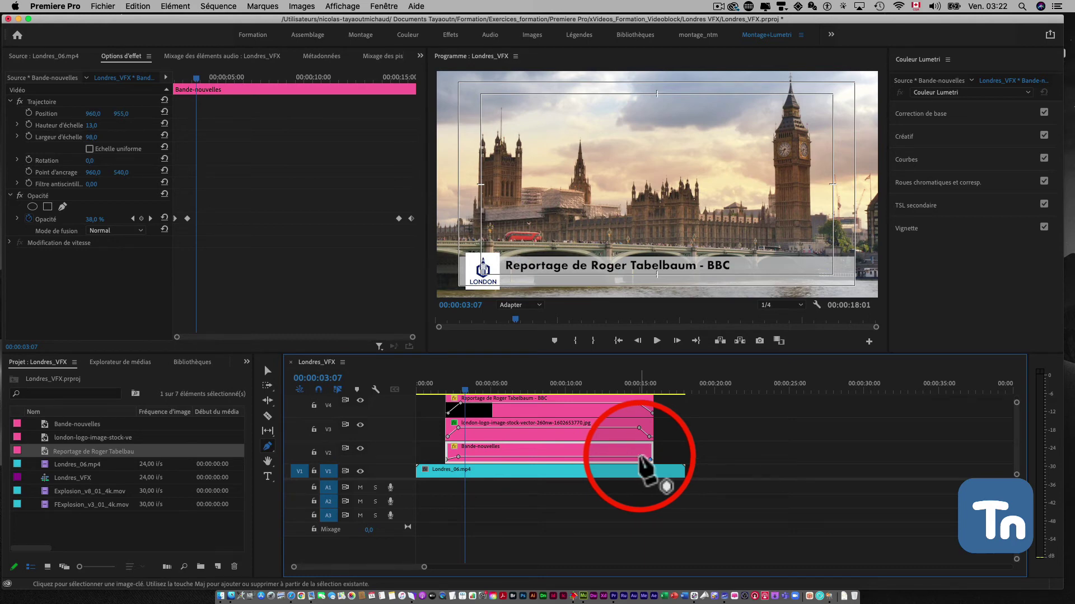
Move the caption's fade keyframes to 00:00:03:16 and 00:00:14:07, shift the logo keyframe earlier, and save.
{"action": "left_click", "coordinate": [456, 429]}
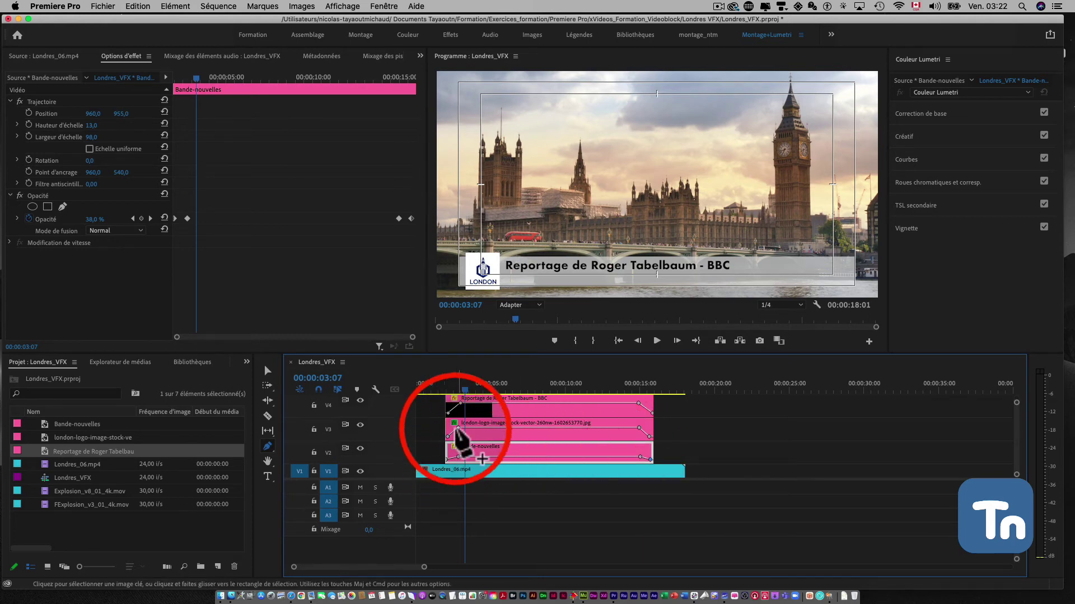
{"action": "left_click", "coordinate": [460, 403]}
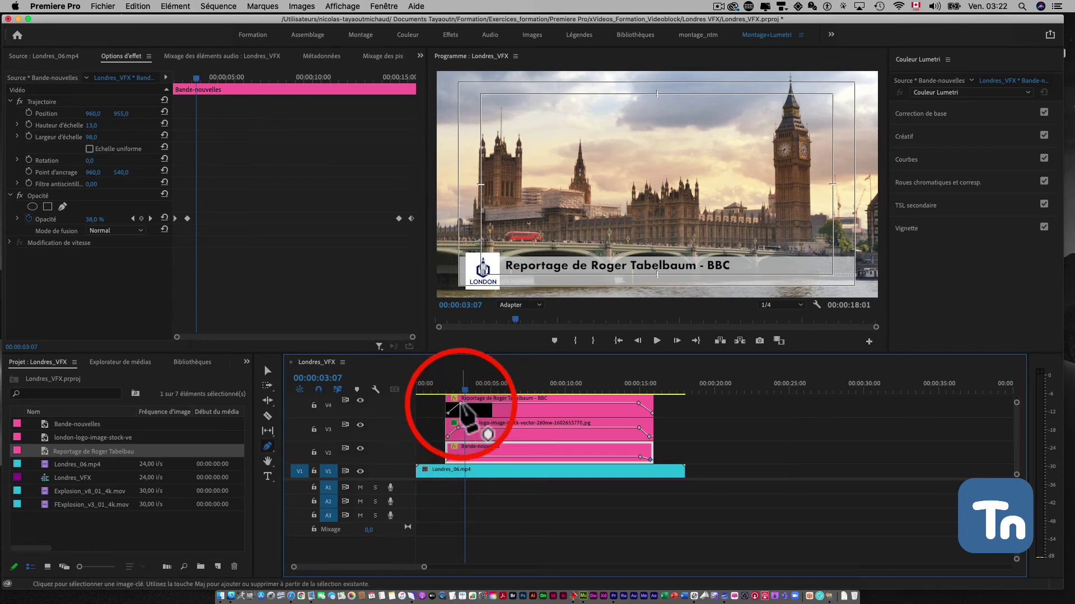
{"action": "left_click", "coordinate": [460, 404]}
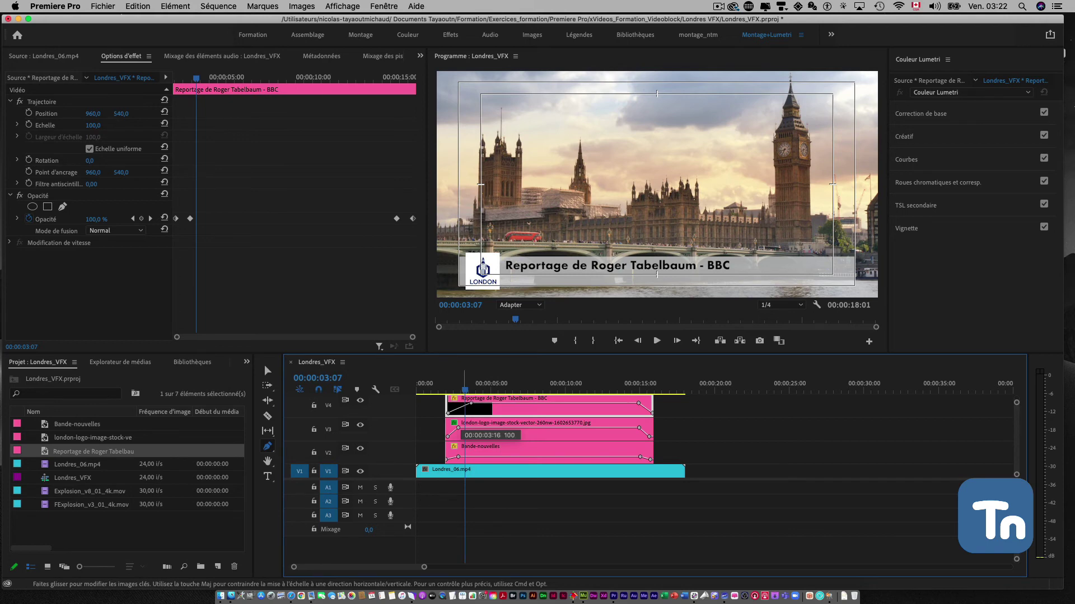
{"action": "left_click_drag", "start_coordinate": [472, 403], "coordinate": [473, 403]}
{"action": "left_click_drag", "start_coordinate": [638, 404], "coordinate": [630, 403]}
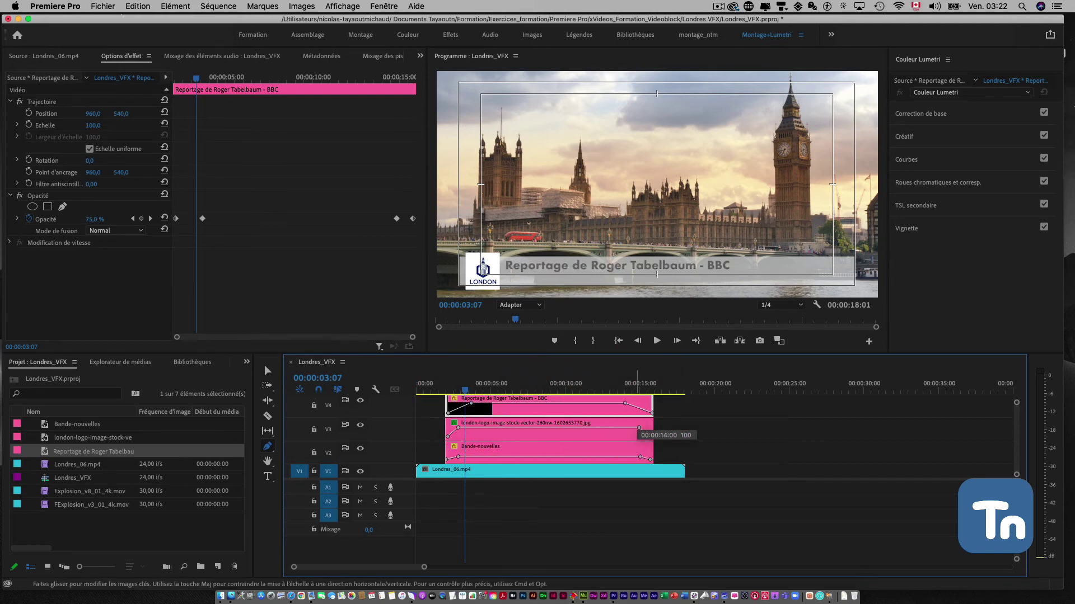
{"action": "left_click", "coordinate": [551, 428]}
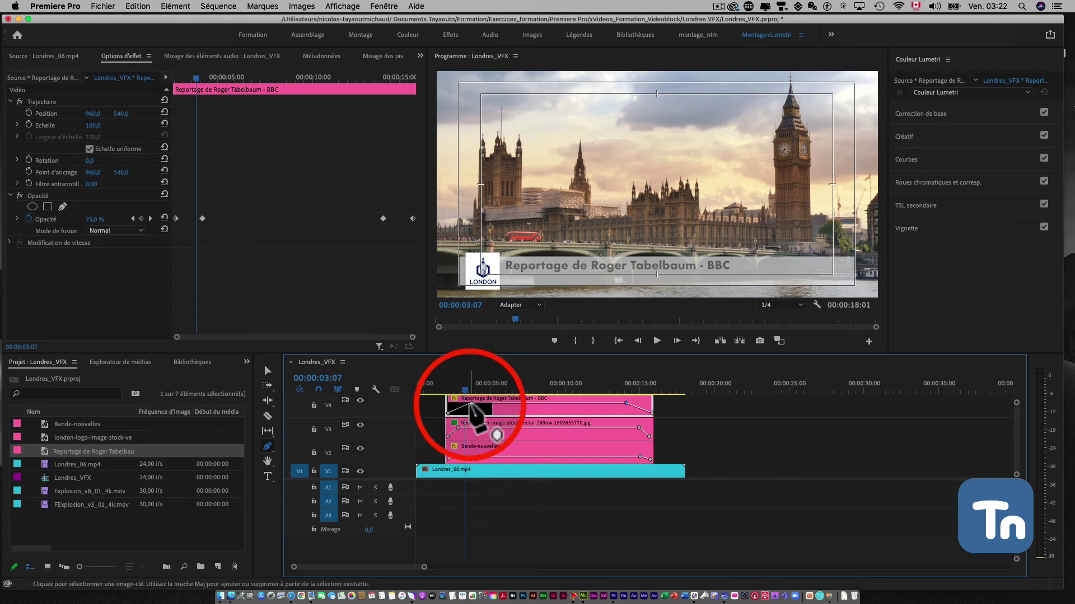
{"action": "key", "text": "super+s"}
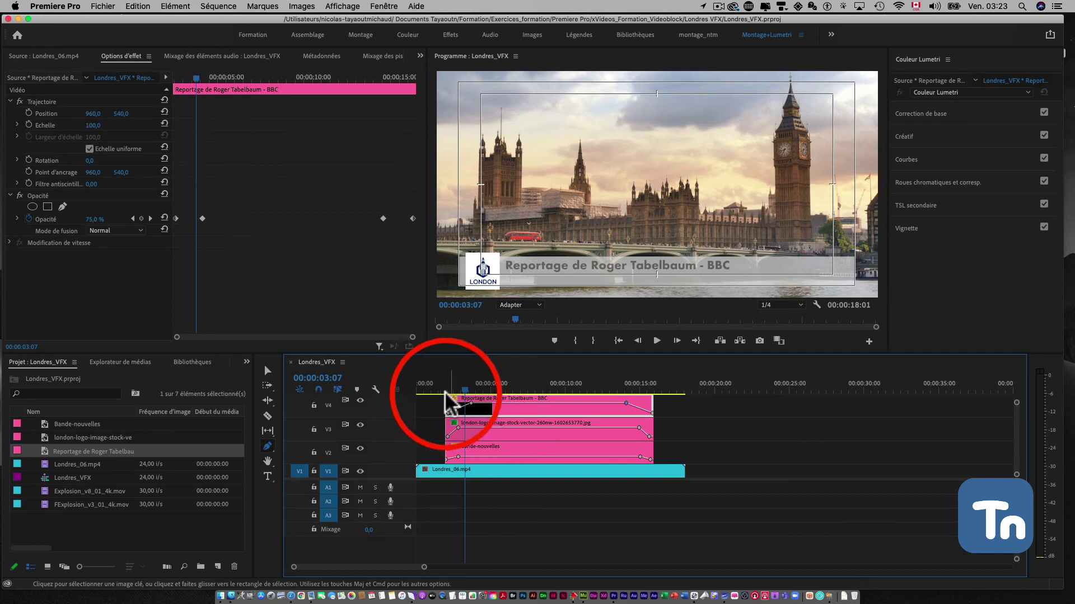
Preview a later moment and set the title's fade-out keyframe at 00:00:15:00.
{"action": "mouse_move", "coordinate": [432, 384]}
{"action": "left_mouse_down"}
{"action": "mouse_move", "coordinate": [644, 367]}
{"action": "mouse_move", "coordinate": [536, 382]}
{"action": "left_mouse_up"}
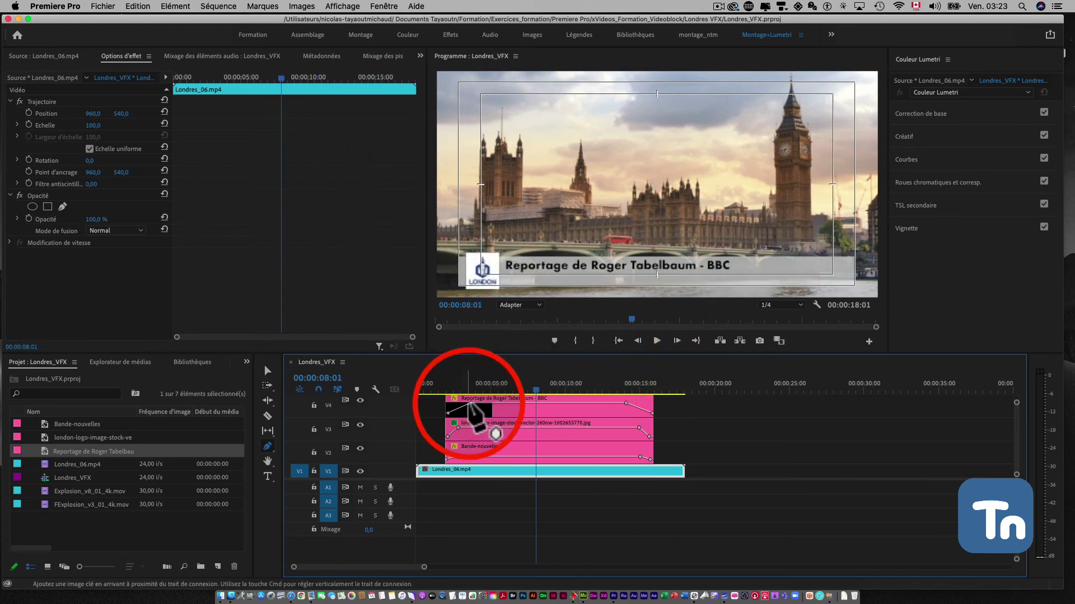
{"action": "left_click", "coordinate": [468, 404]}
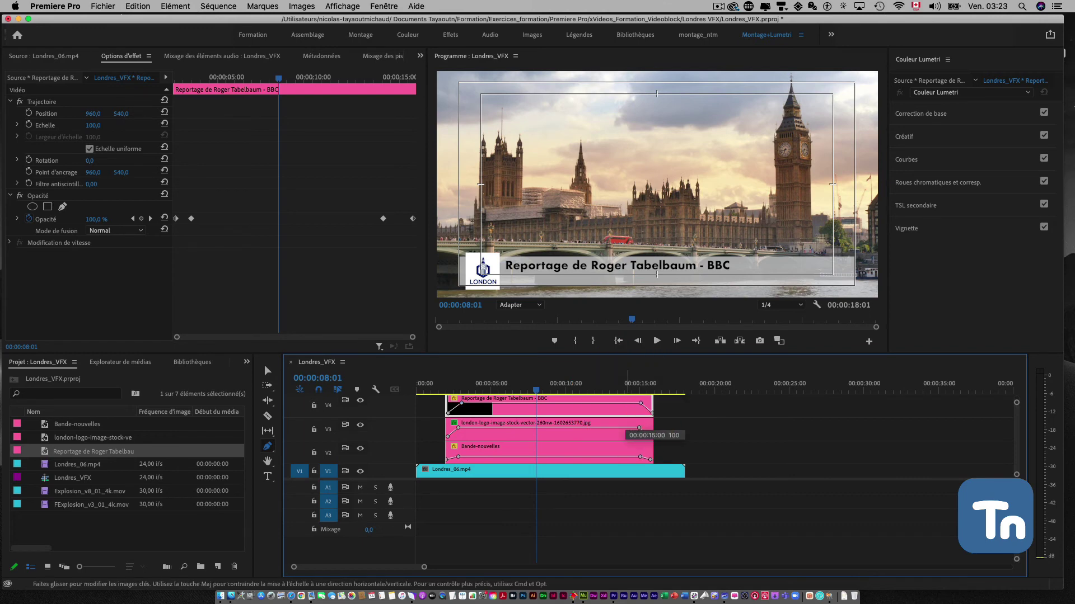
{"action": "left_click_drag", "start_coordinate": [468, 425], "coordinate": [489, 417]}
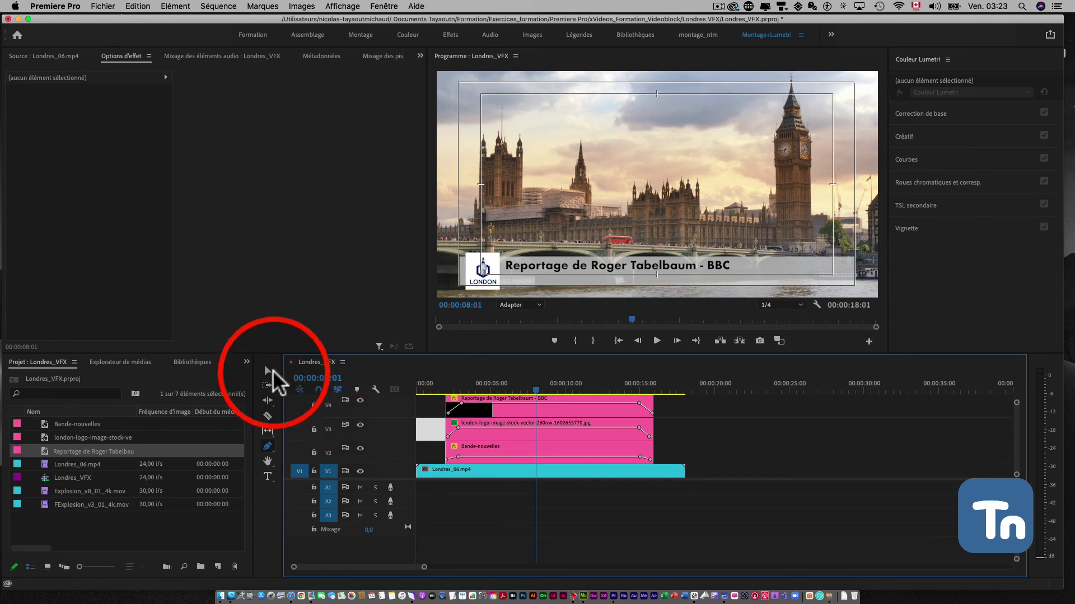
Reopen the title and change the caption fill to dark navy 0E0D3F.
{"action": "left_click", "coordinate": [273, 370]}
{"action": "double_click", "coordinate": [509, 412]}
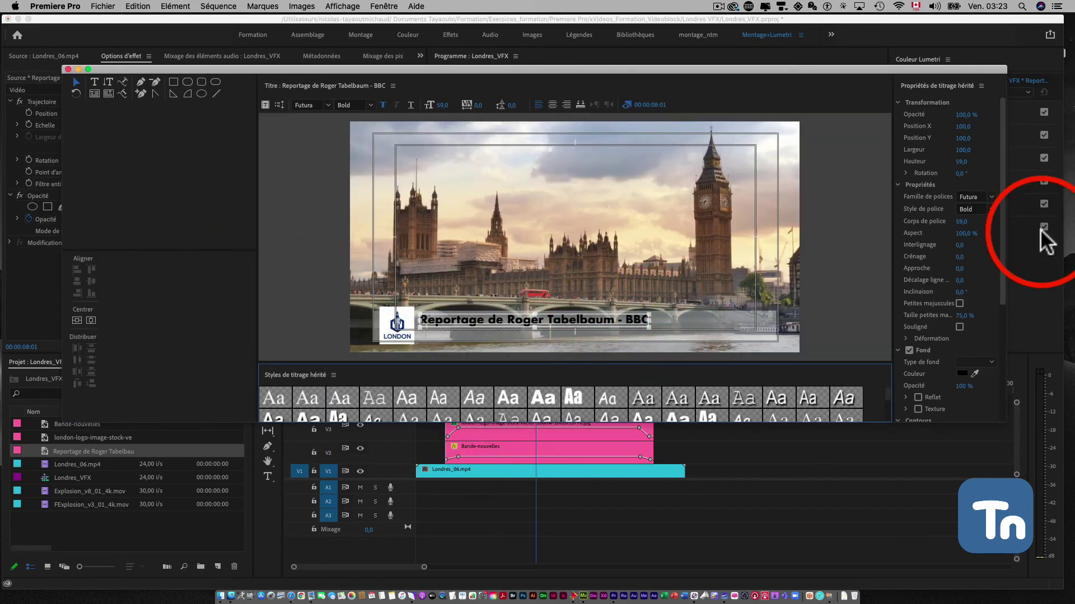
{"action": "left_click", "coordinate": [961, 373]}
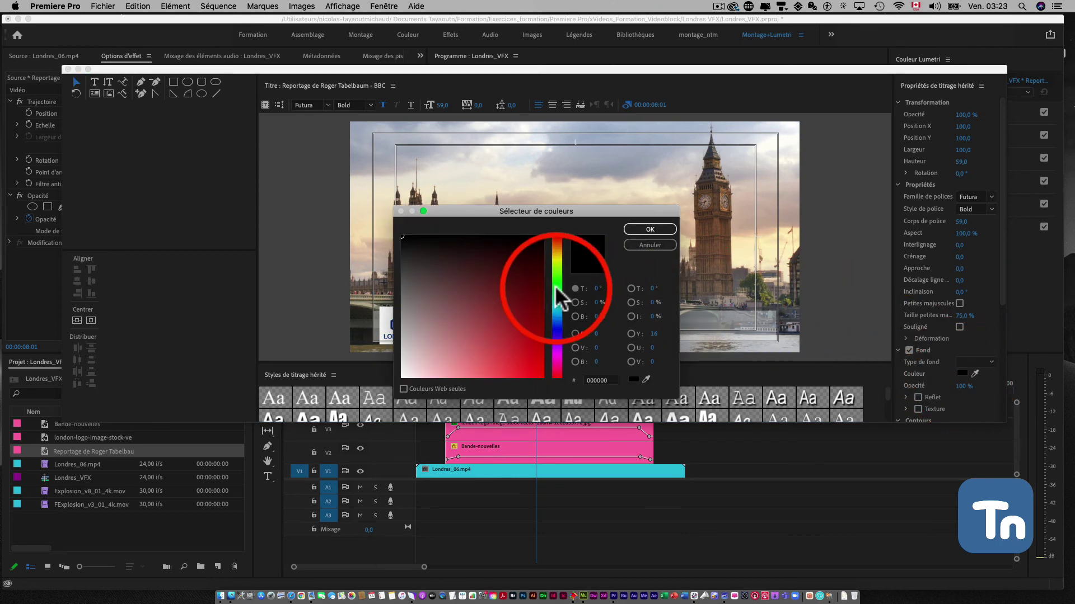
{"action": "left_click", "coordinate": [560, 336]}
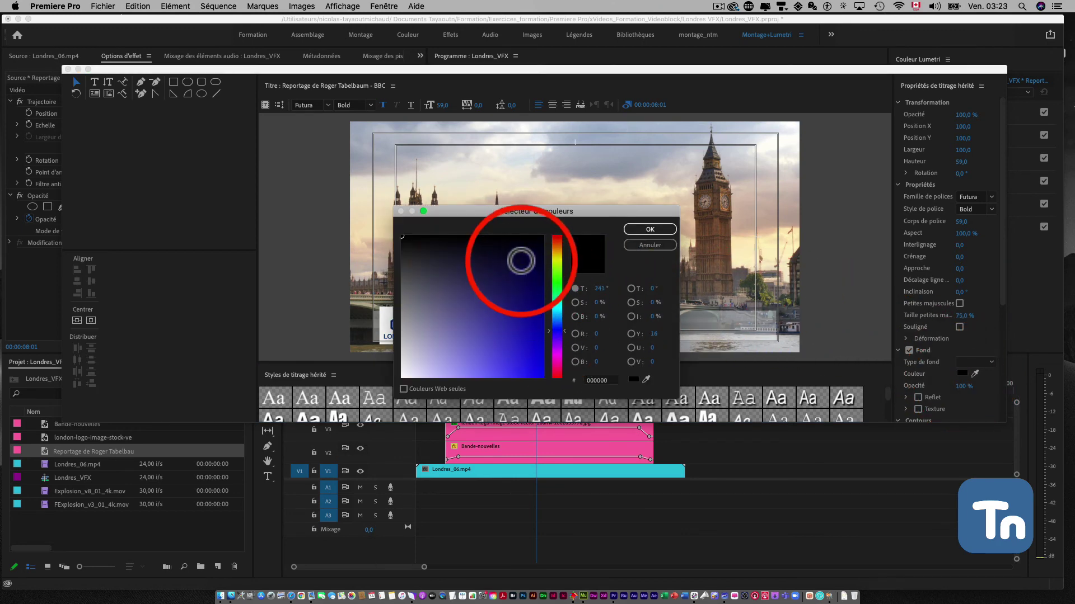
{"action": "left_click", "coordinate": [636, 229]}
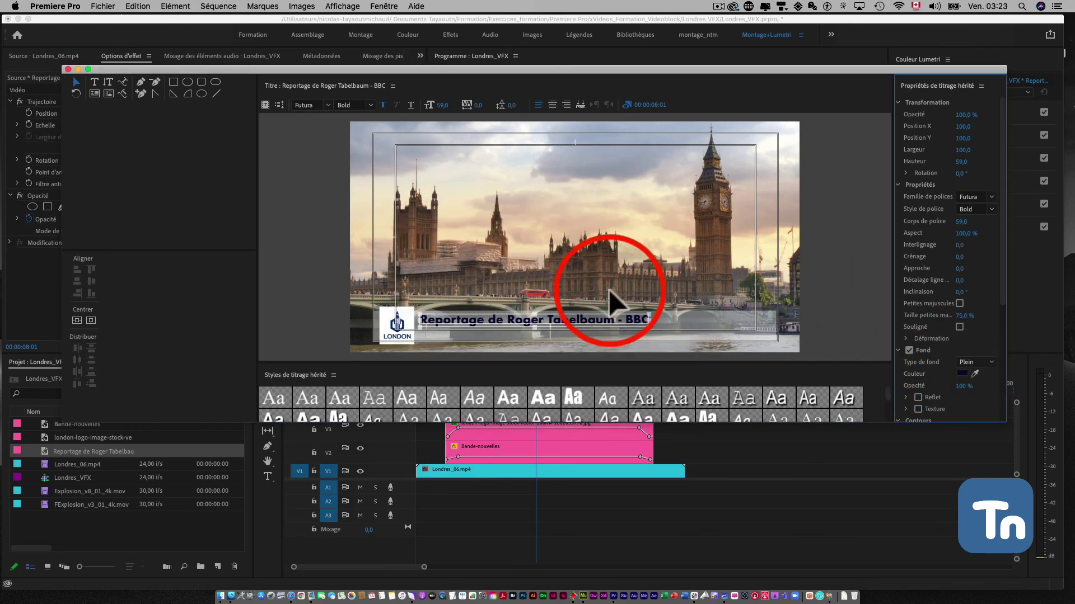
{"action": "double_click", "coordinate": [609, 319]}
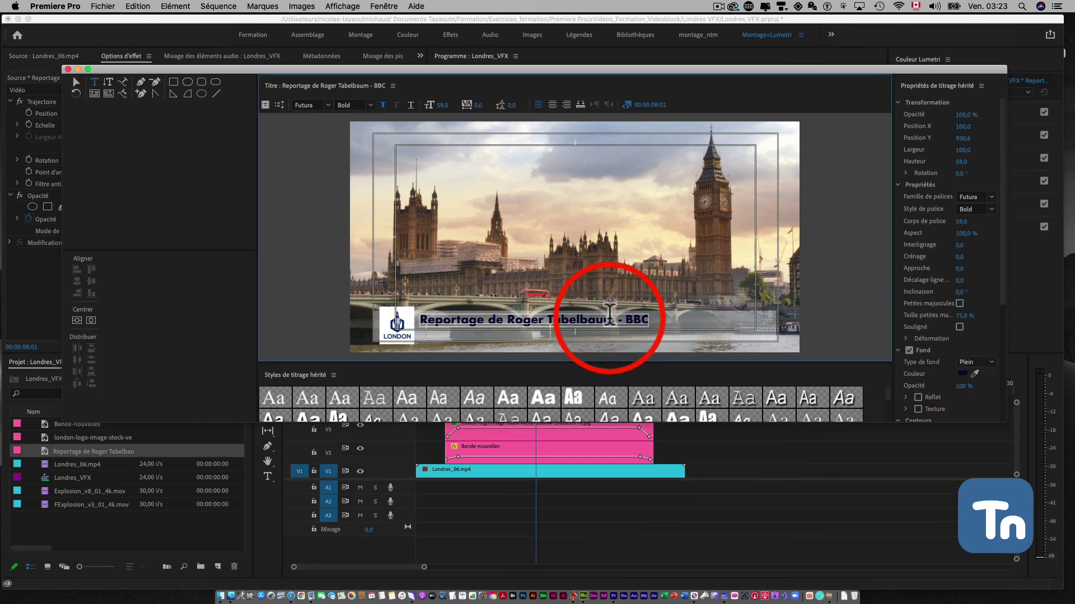
{"action": "double_click", "coordinate": [609, 318]}
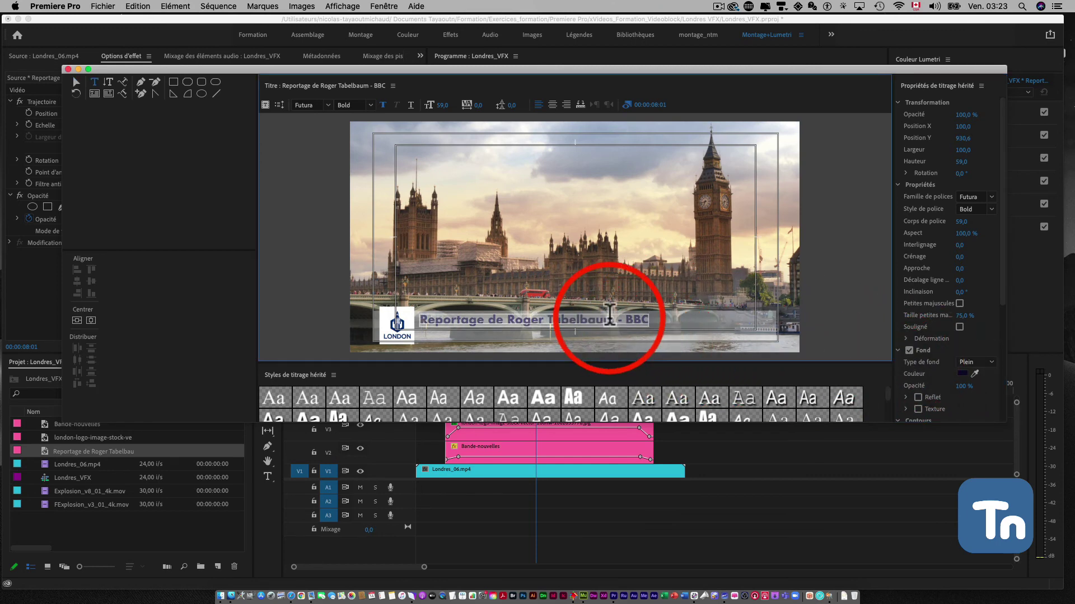
{"action": "left_click", "coordinate": [963, 374]}
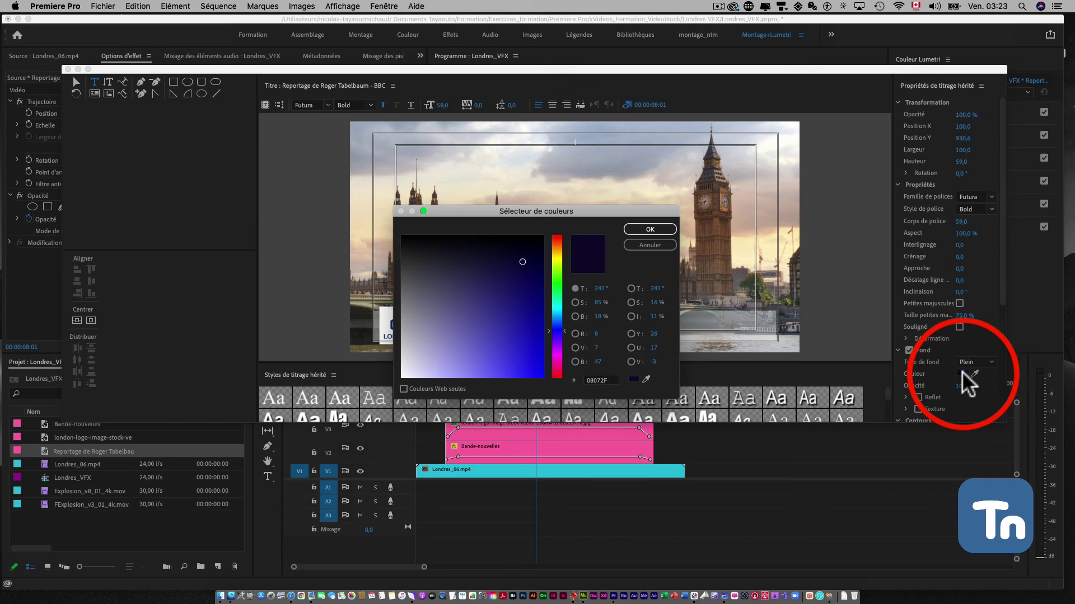
{"action": "left_click", "coordinate": [515, 271]}
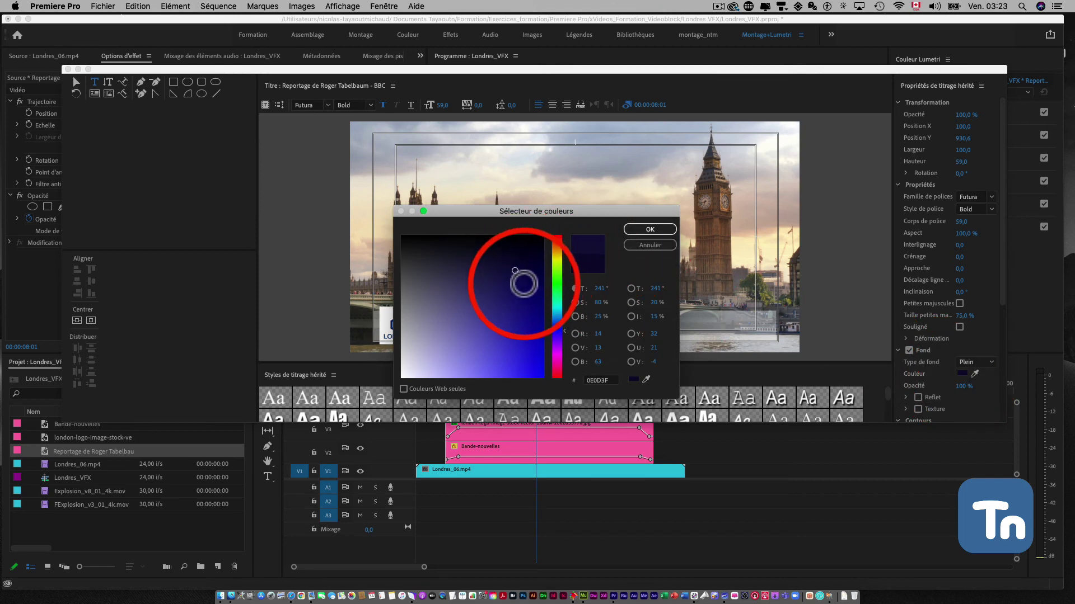
{"action": "left_click", "coordinate": [650, 230]}
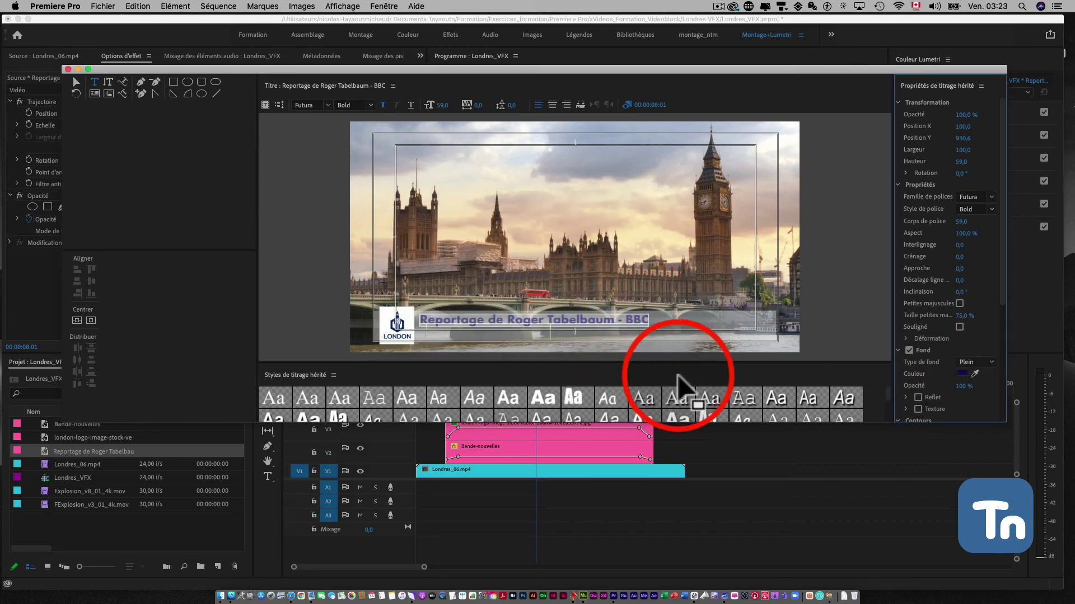
Give the caption a drop shadow and close the title editor.
{"action": "scroll", "coordinate": [951, 350], "scroll_direction": "down", "scroll_amount": 3}
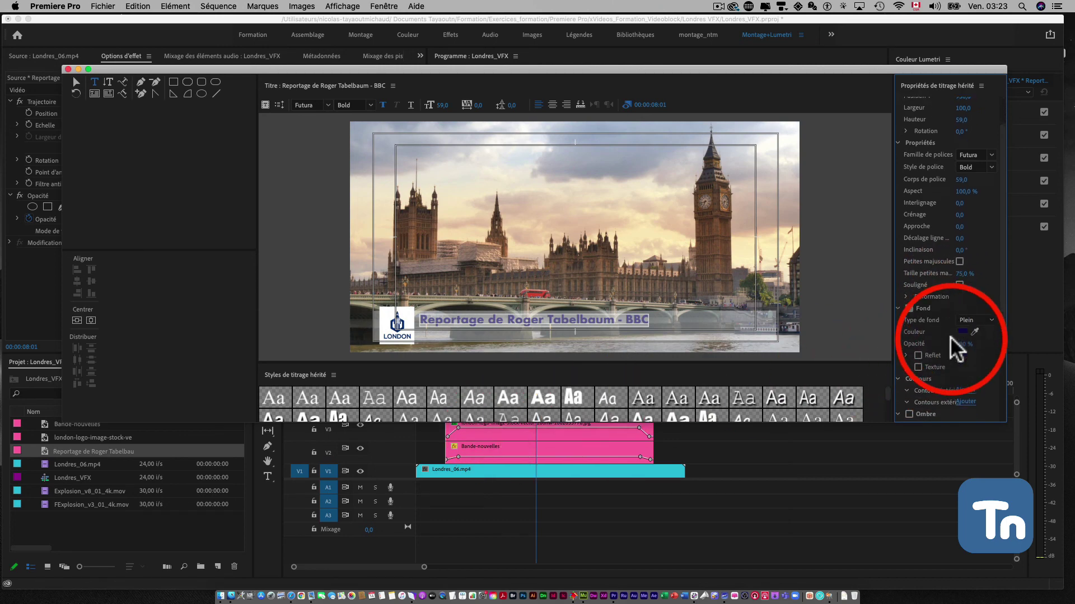
{"action": "scroll", "coordinate": [952, 358], "scroll_direction": "down", "scroll_amount": 2}
{"action": "scroll", "coordinate": [960, 360], "scroll_direction": "down", "scroll_amount": 2}
{"action": "scroll", "coordinate": [974, 364], "scroll_direction": "down", "scroll_amount": 2}
{"action": "scroll", "coordinate": [910, 330], "scroll_direction": "down", "scroll_amount": 1}
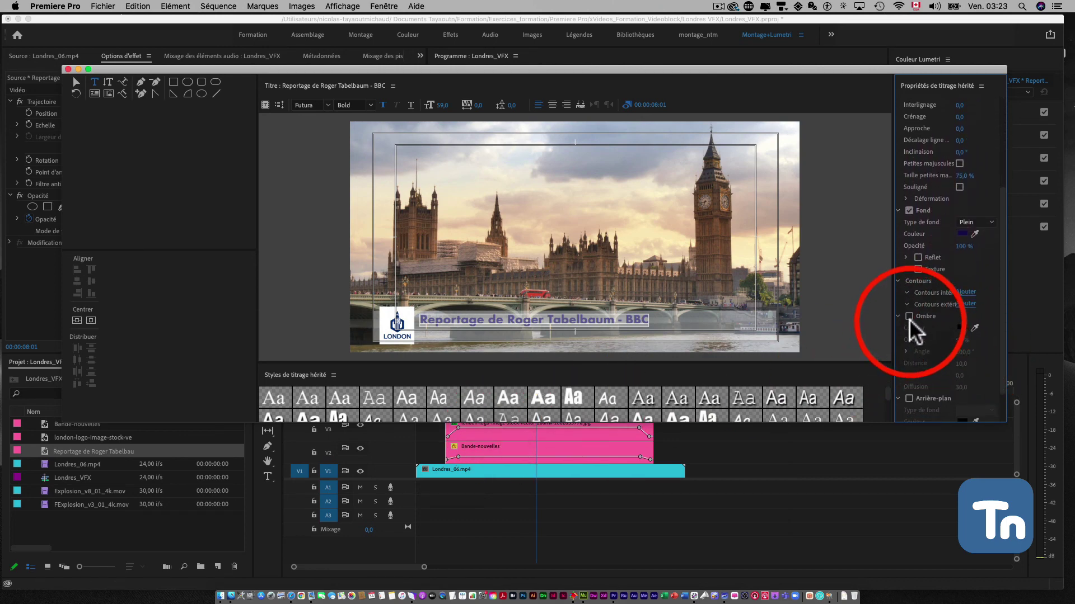
{"action": "left_click", "coordinate": [909, 317]}
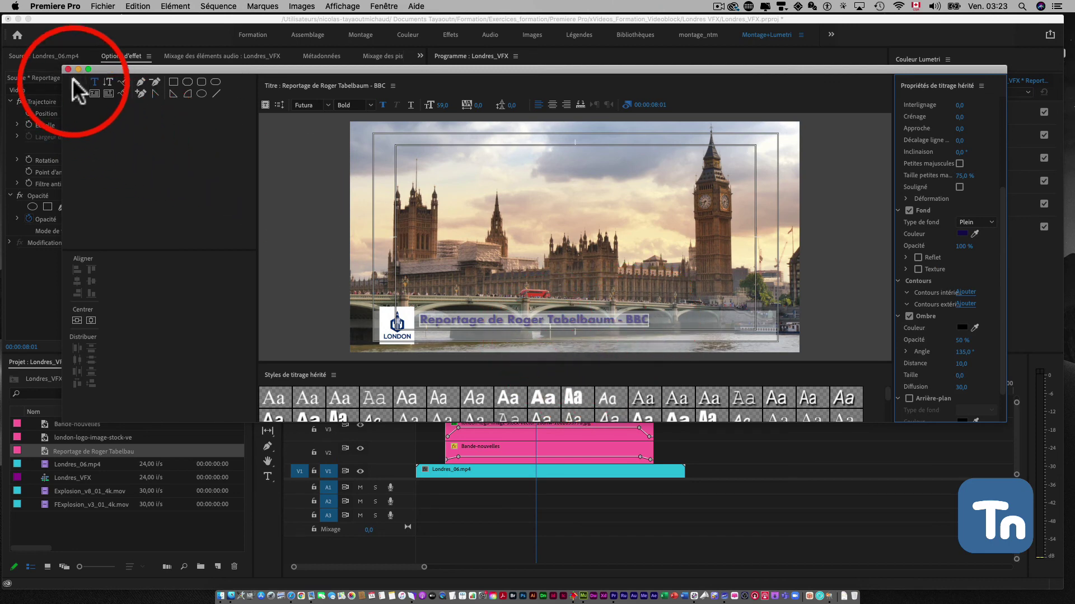
{"action": "left_click", "coordinate": [68, 68]}
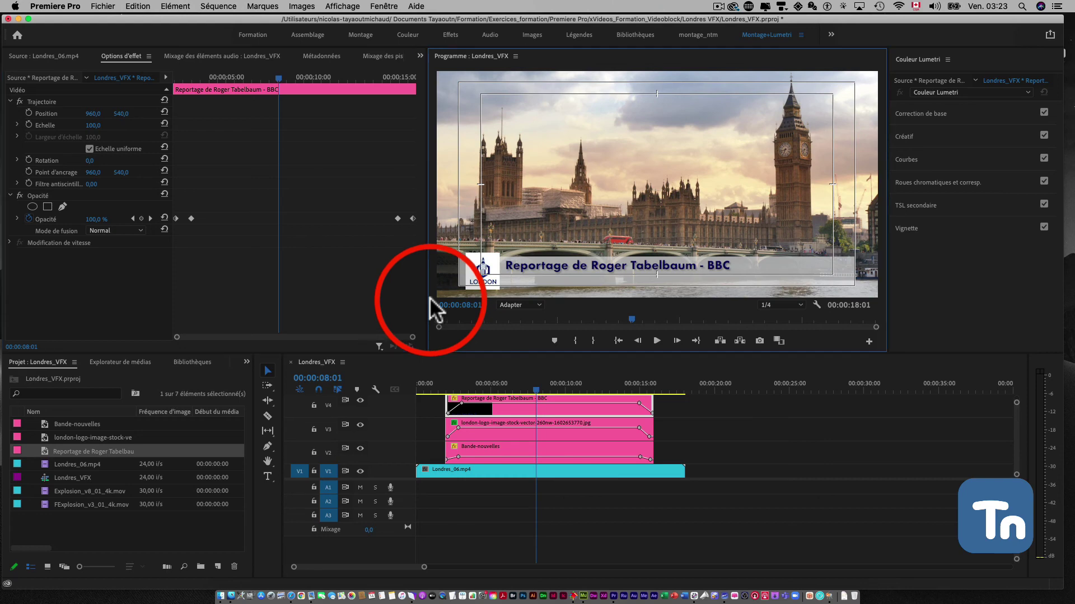
Mark an In point at 00:00:00:00.
{"action": "left_click", "coordinate": [443, 385]}
{"action": "left_click_drag", "start_coordinate": [442, 385], "coordinate": [394, 384]}
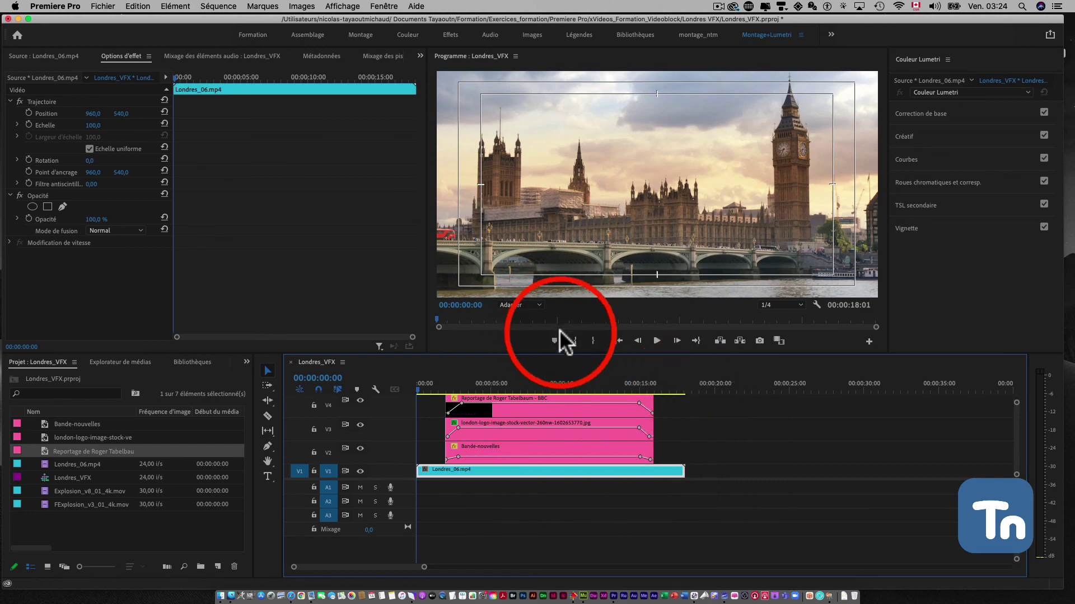
{"action": "left_click", "coordinate": [575, 341]}
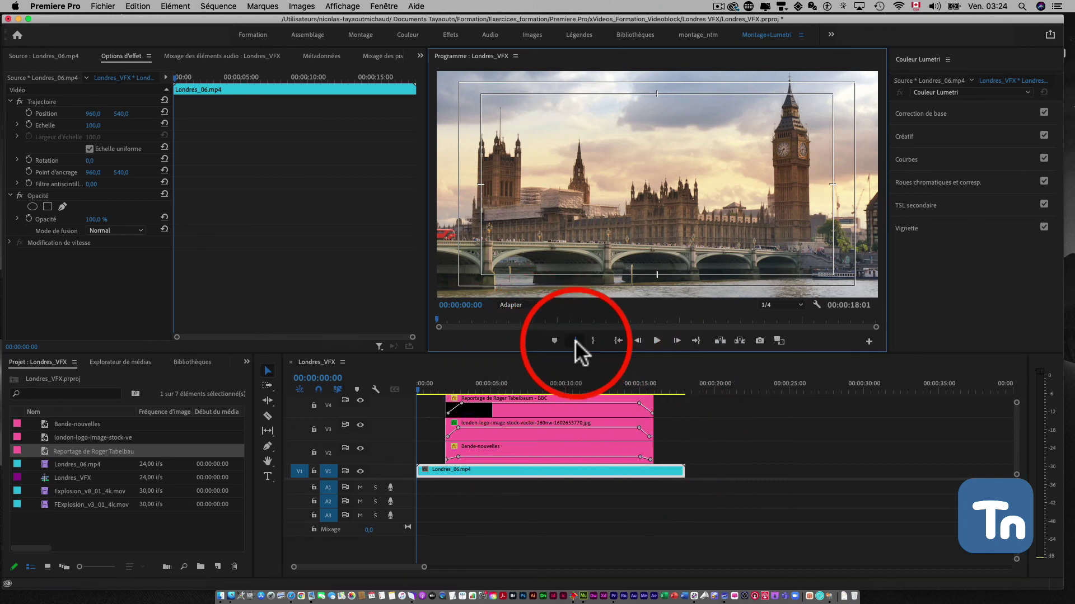
Mark the Out point at the last video frame 00:00:17:23, then return the playhead to the start.
{"action": "left_click", "coordinate": [683, 386]}
{"action": "key", "text": "Right"}
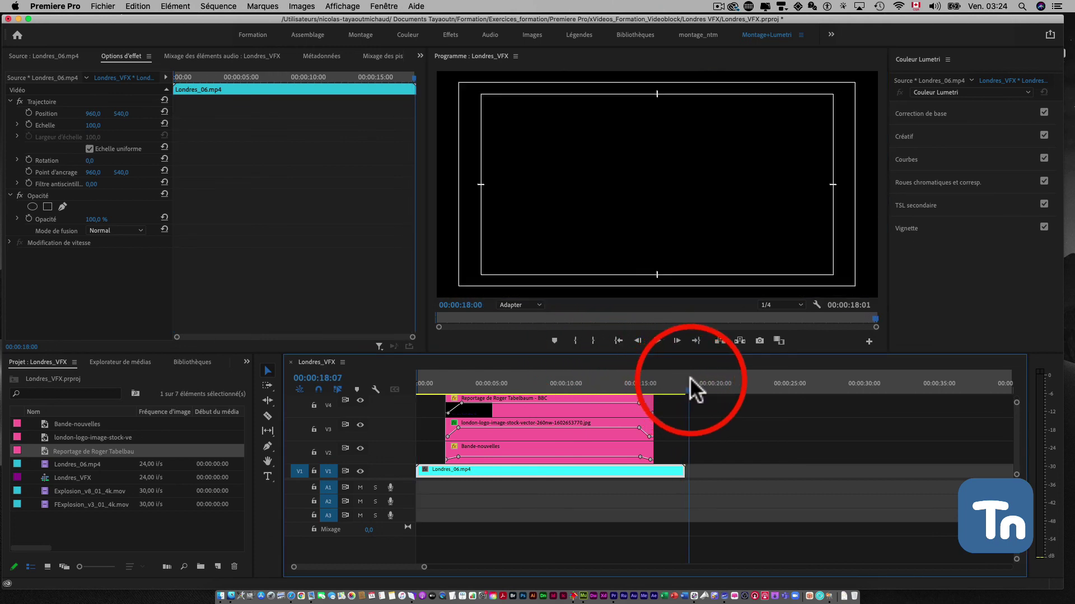
{"action": "key", "text": "Left"}
{"action": "key", "text": "Right"}
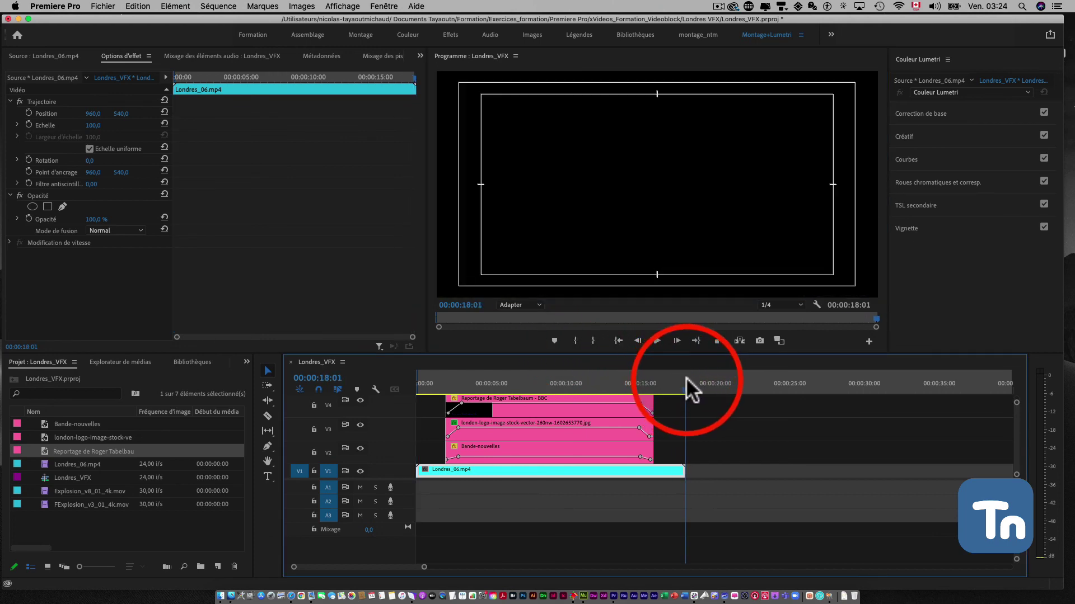
{"action": "left_click", "coordinate": [684, 378]}
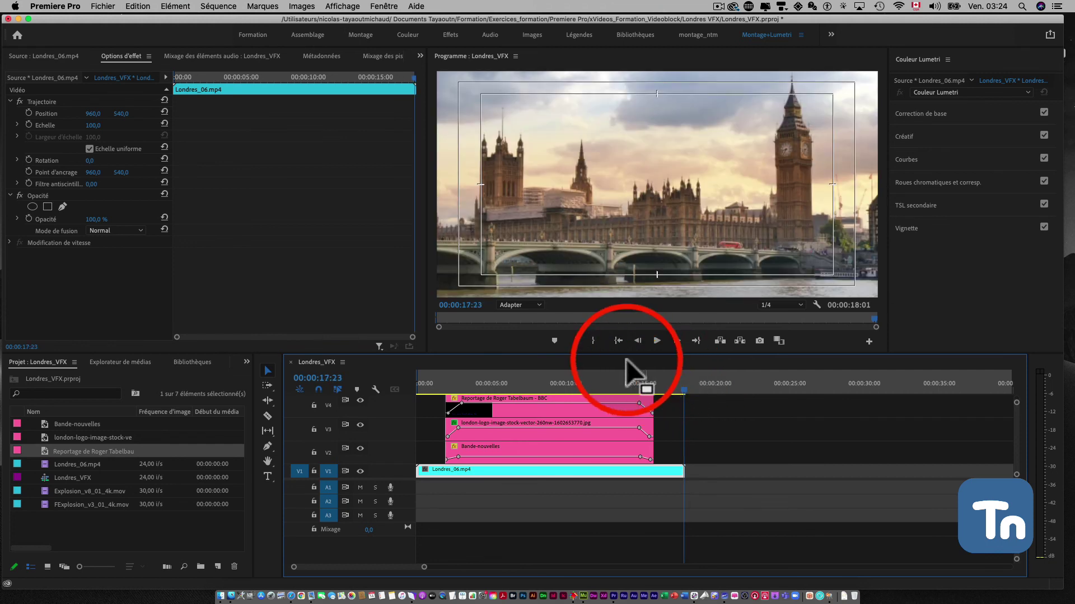
{"action": "left_click", "coordinate": [595, 339]}
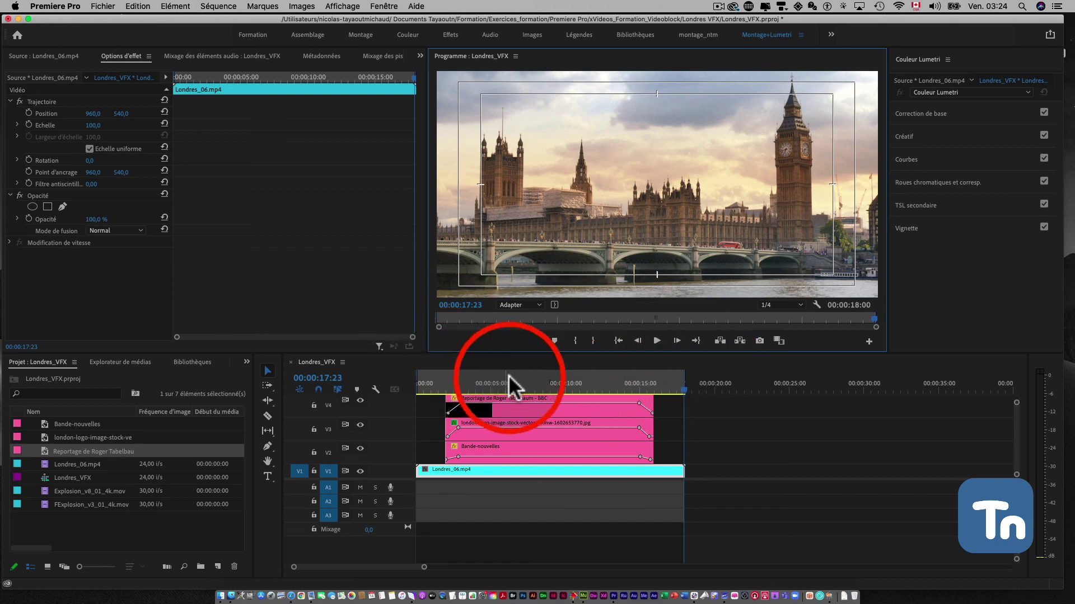
{"action": "left_click_drag", "start_coordinate": [525, 384], "coordinate": [408, 382]}
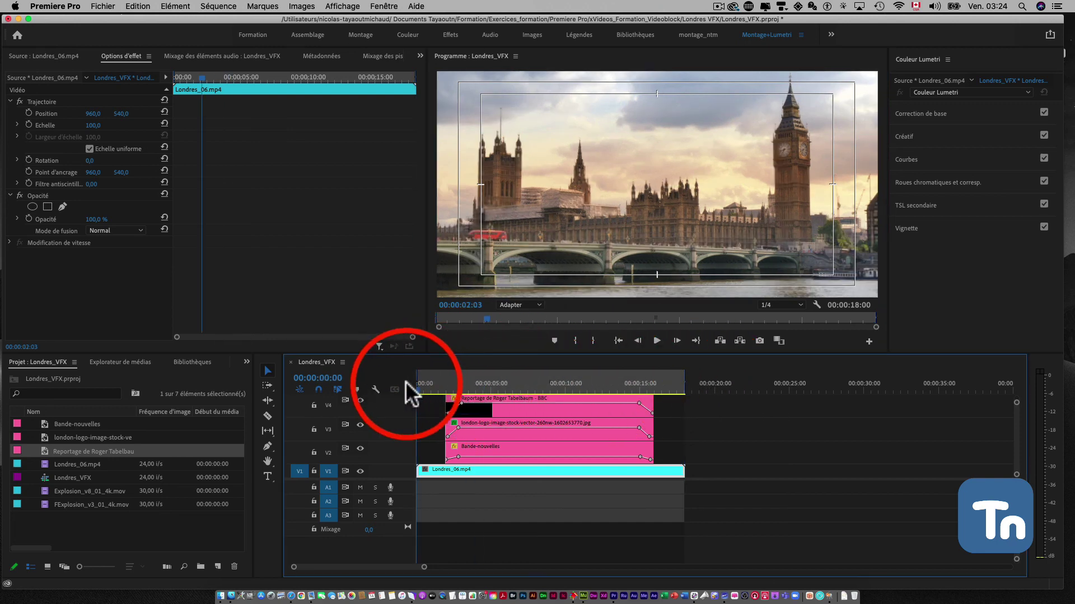
Play the sequence from the start, save the Londres_VFX project, and stop the recording.
{"action": "key", "text": "space"}
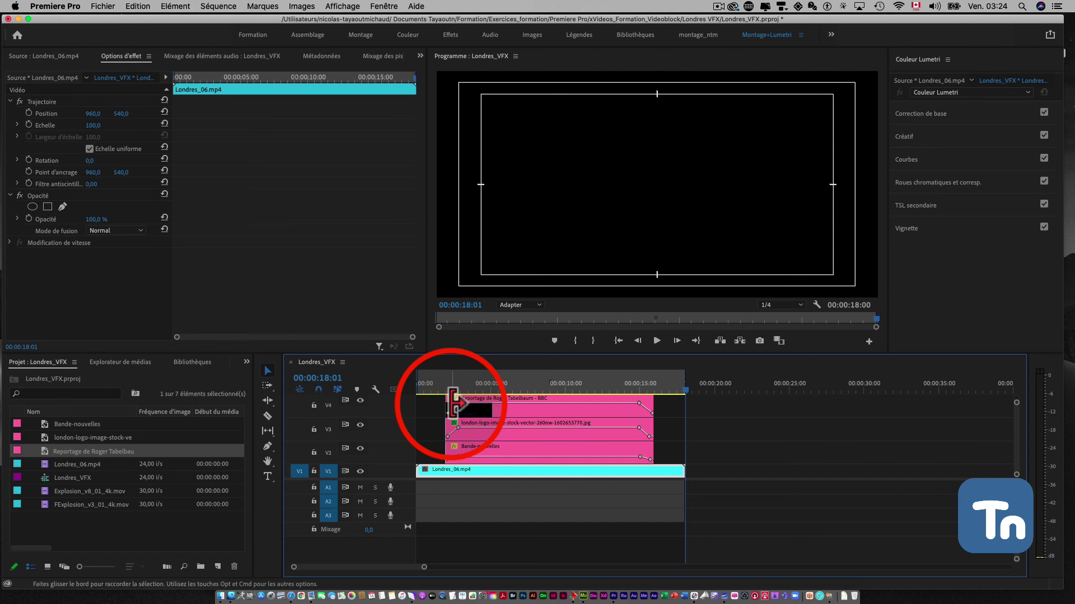
{"action": "key", "text": "cmd+s"}
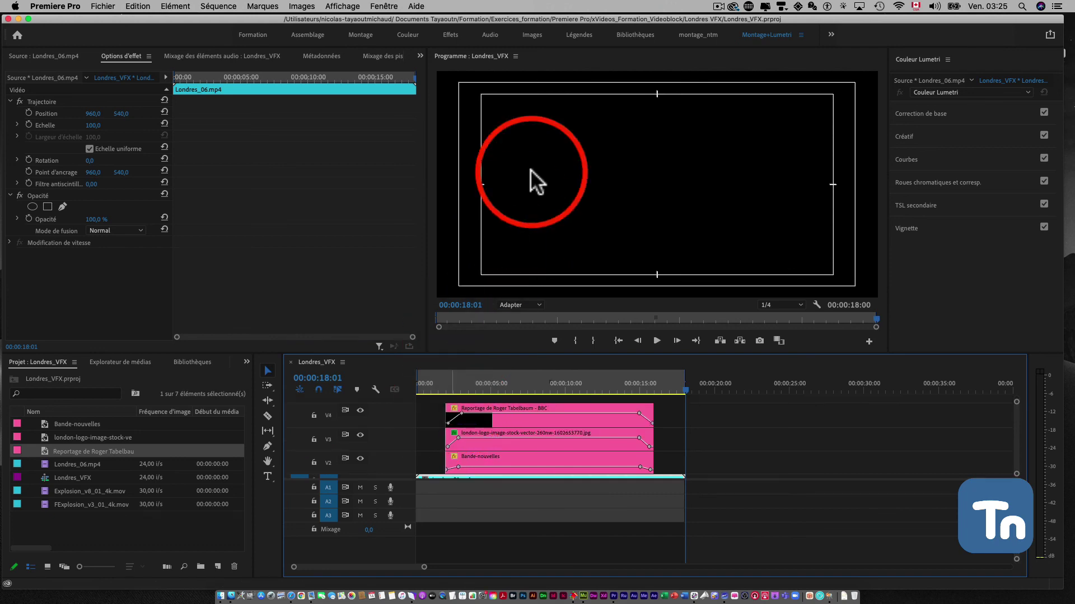
{"action": "left_click", "coordinate": [718, 6]}
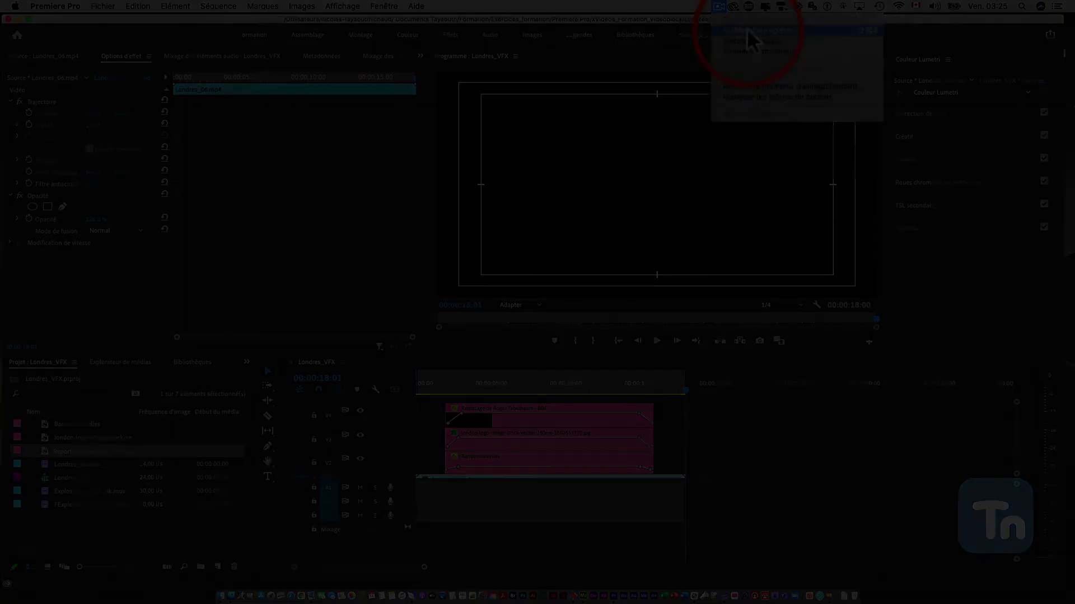